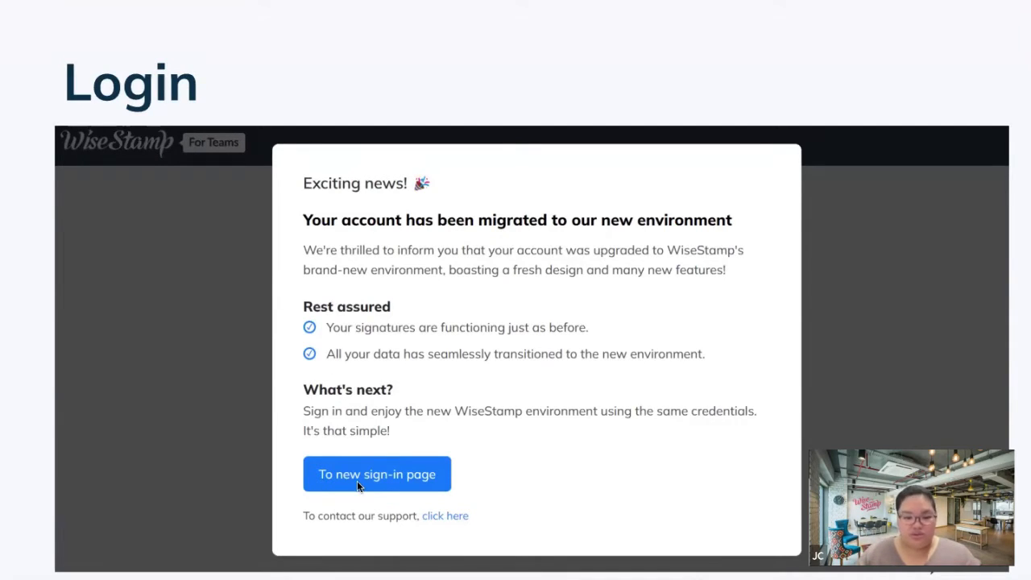
Step: Advance to the sign-in slide, leave the slideshow and switch to the WiseStamp Employees page
click(720, 350)
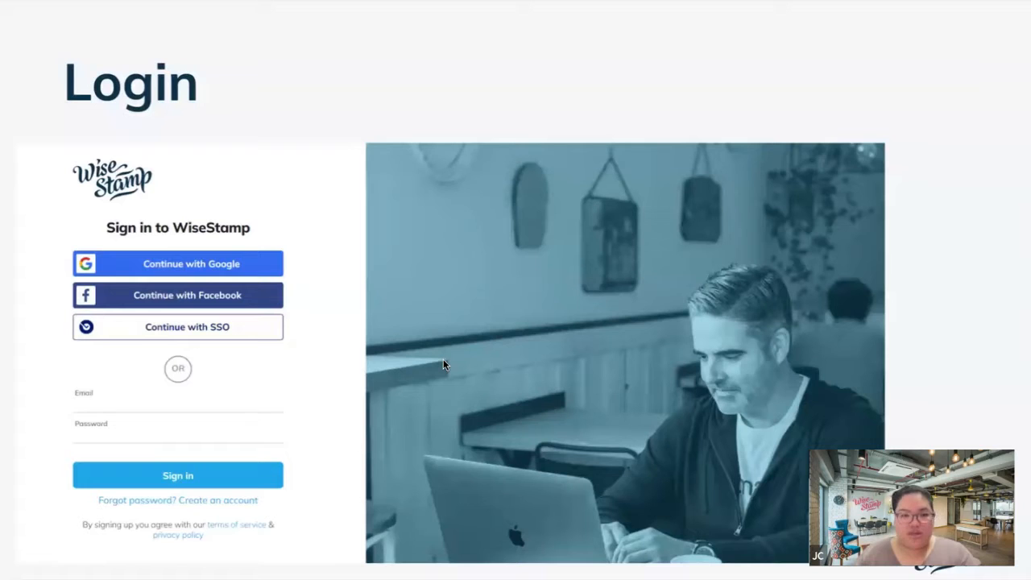
key(Escape)
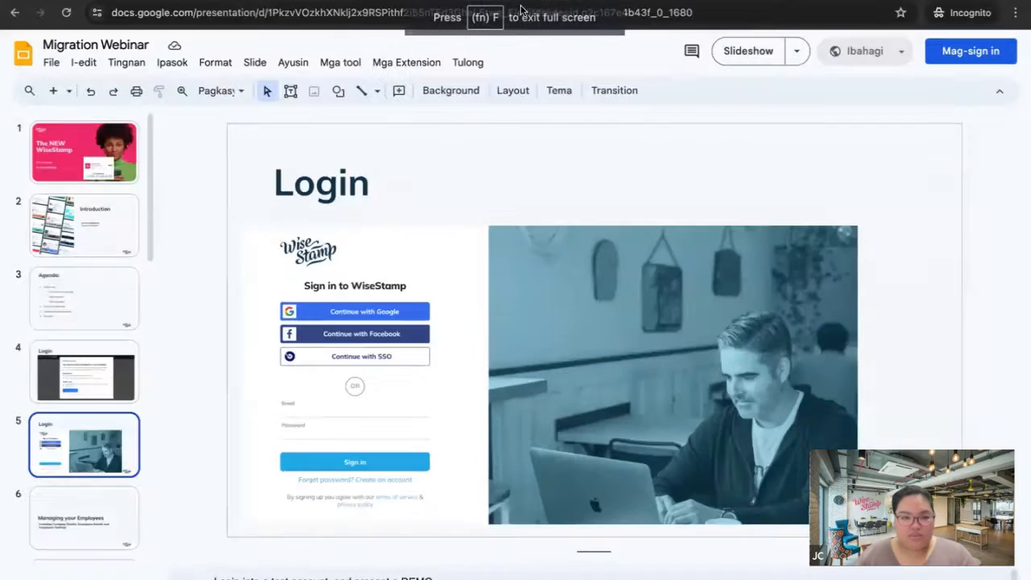
key(ctrl+Tab)
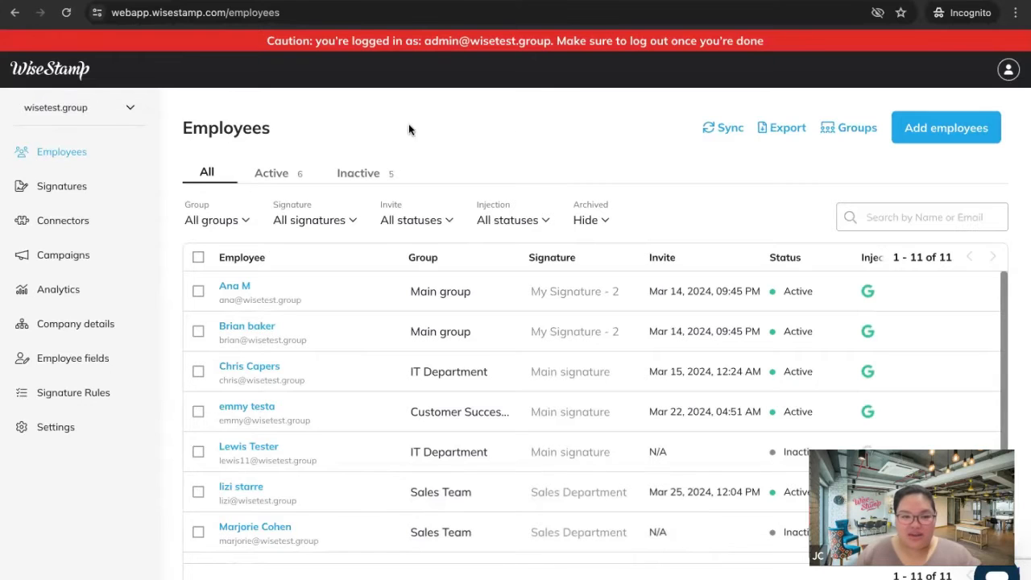
Step: Look through the full employee list and show only the active employees
mouse_move(806, 362)
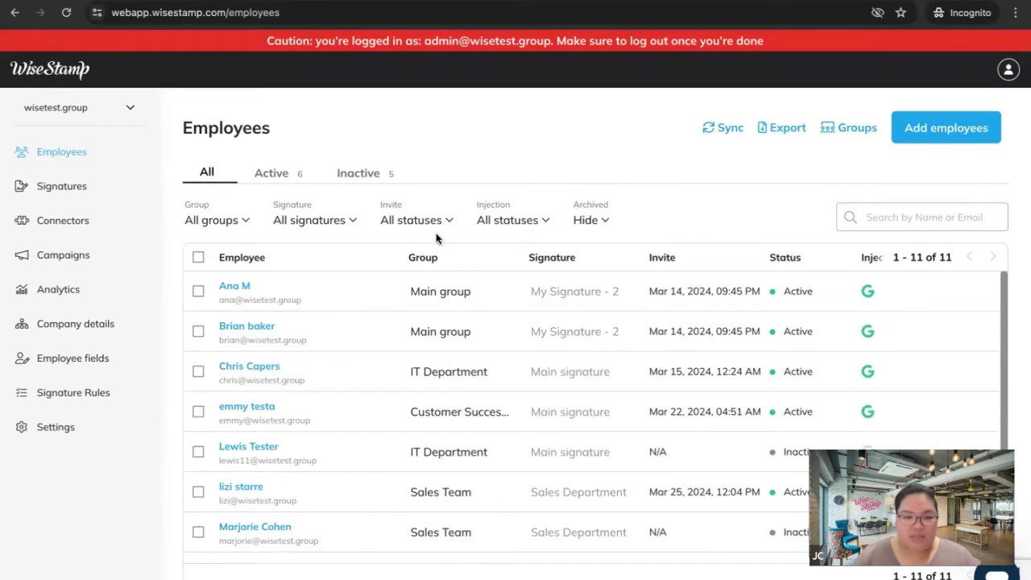
scroll(596, 274, down, 2)
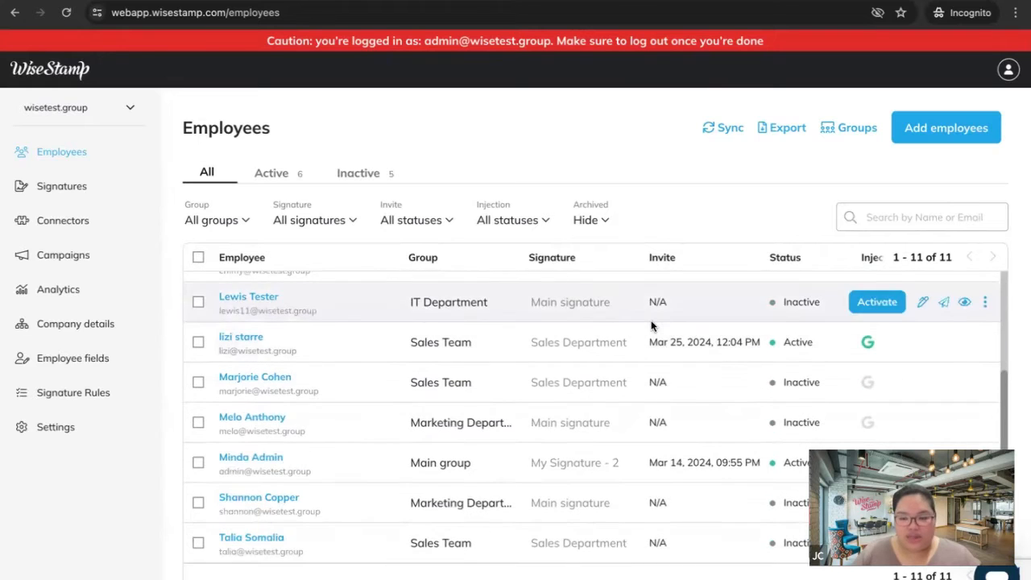
scroll(654, 327, up, 2)
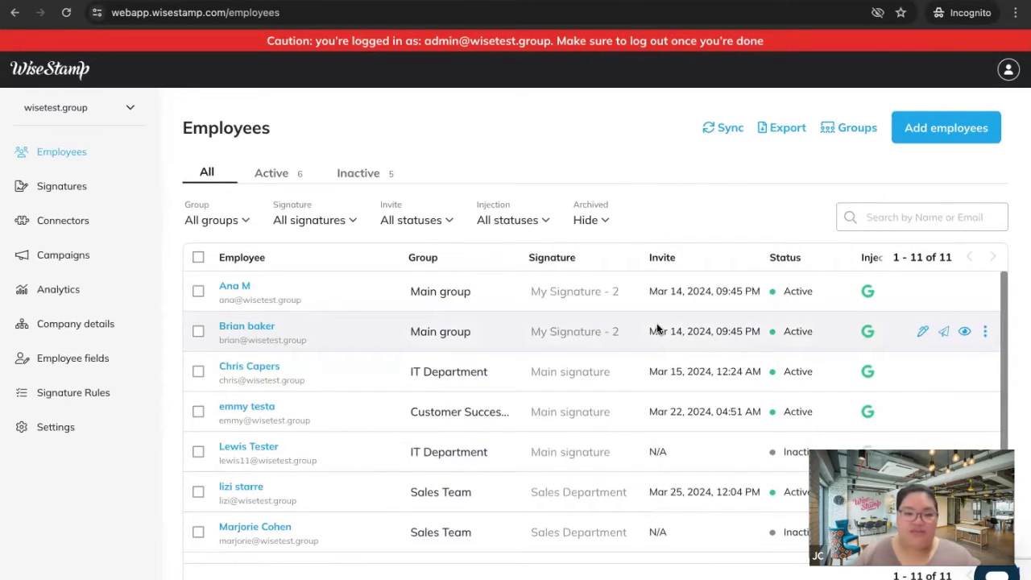
click(272, 173)
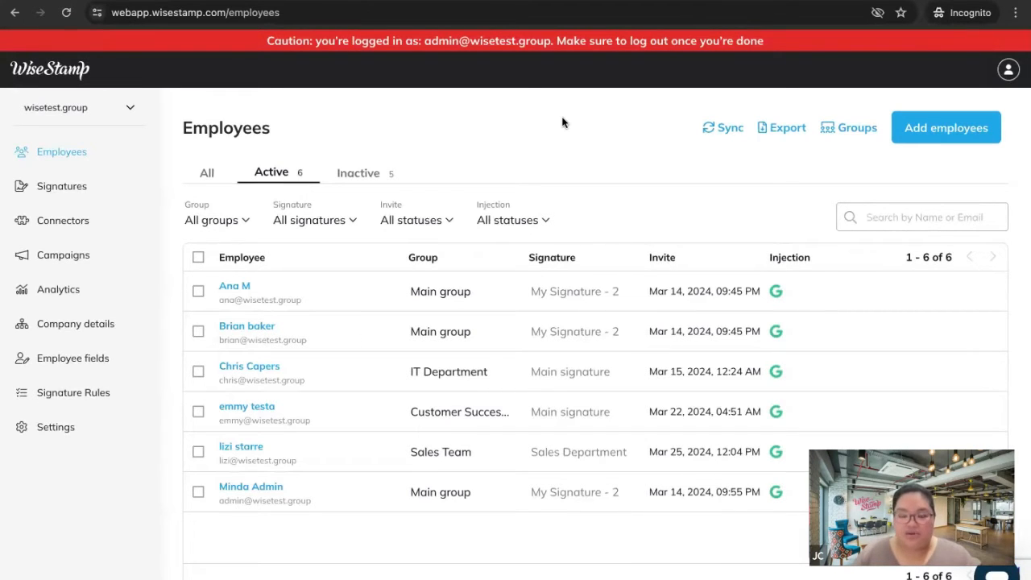
Step: Review the CSV import and manual creation options for adding employees, and close them without adding anyone
click(930, 136)
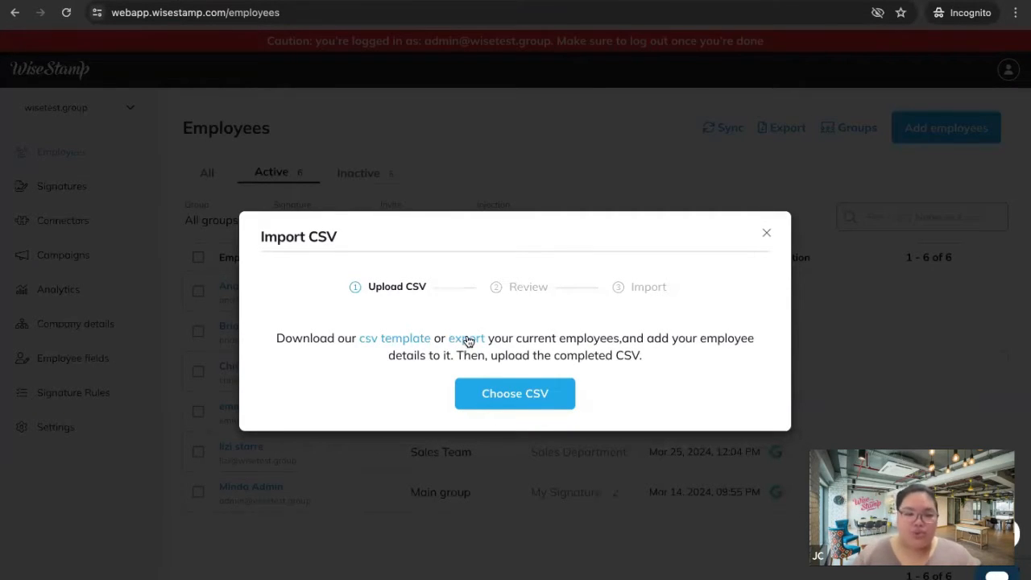
click(767, 234)
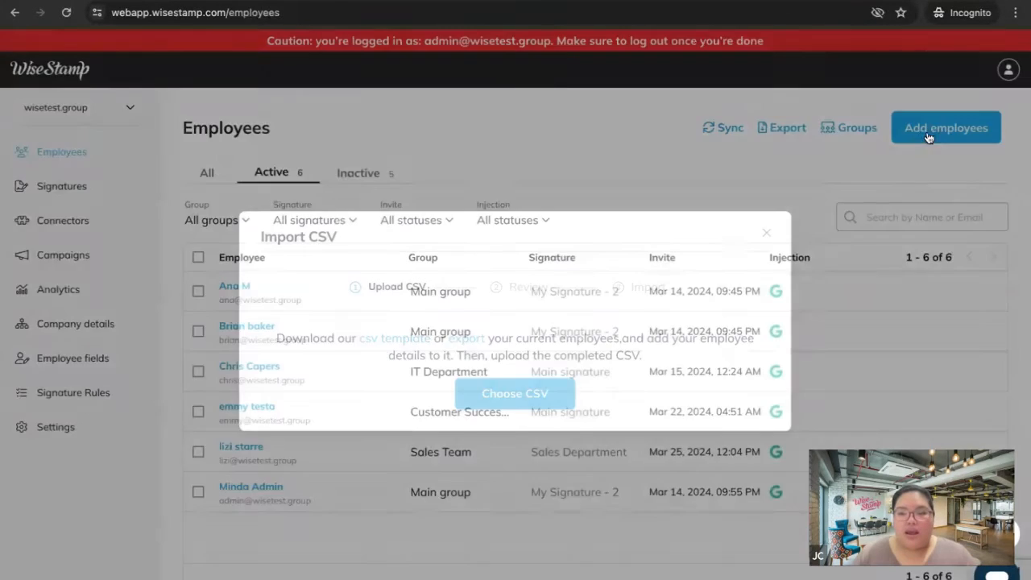
click(931, 129)
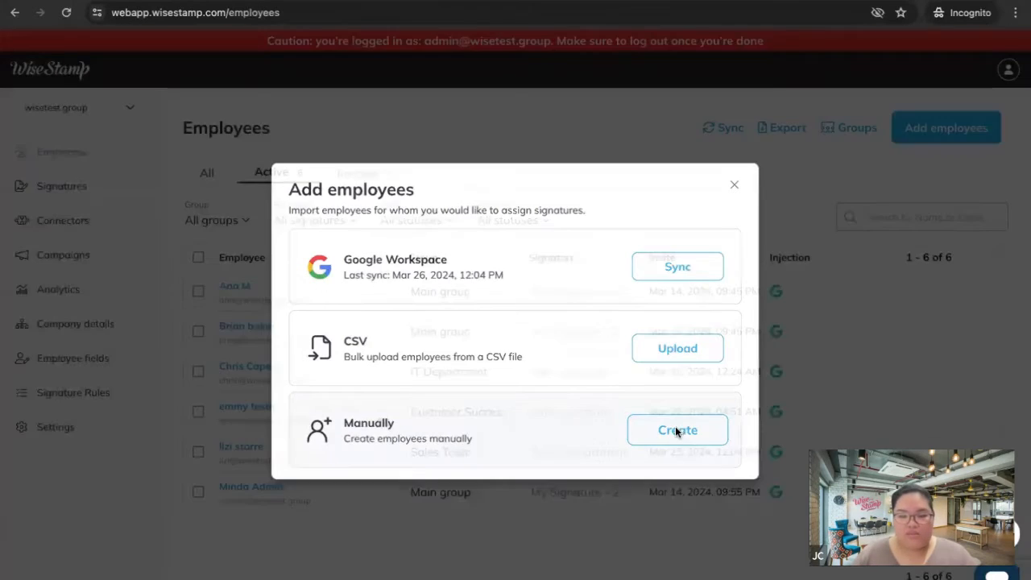
click(675, 428)
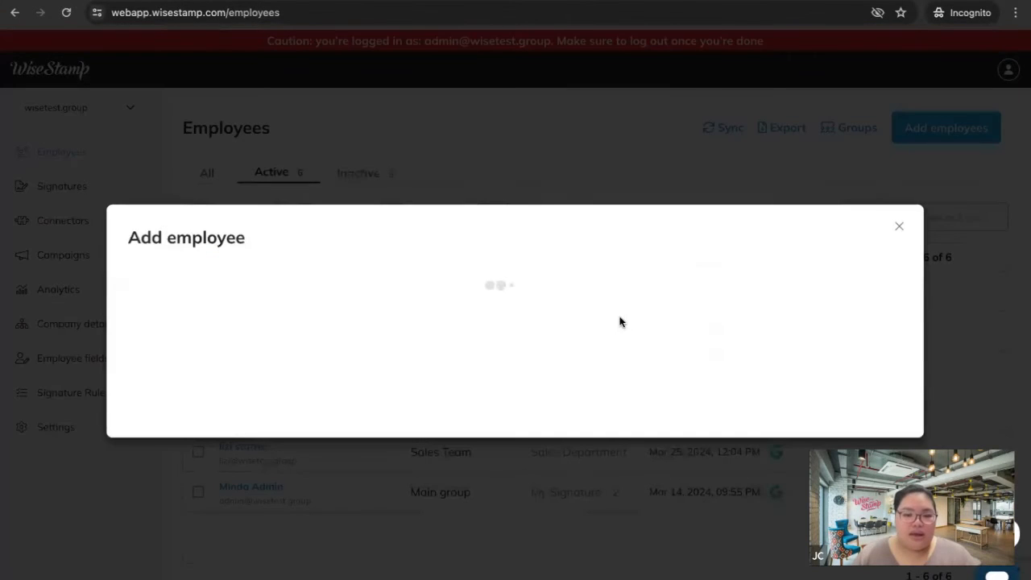
scroll(266, 322, down, 4)
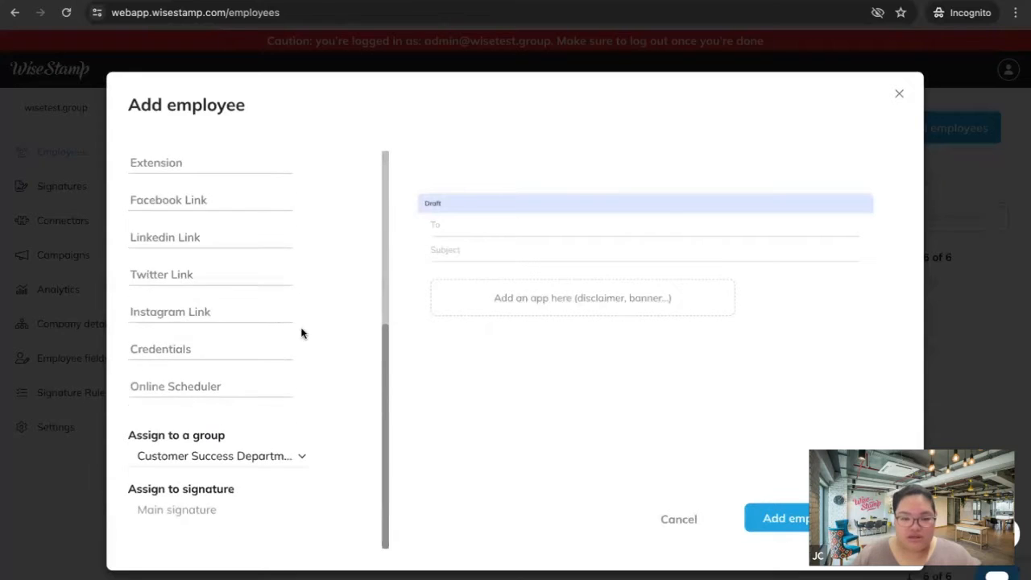
scroll(326, 318, up, 5)
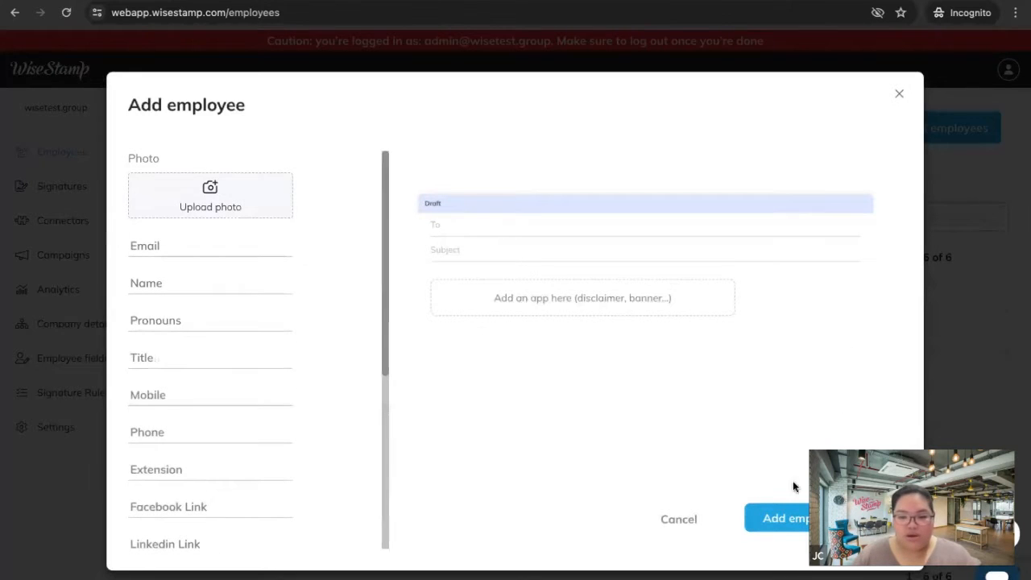
click(676, 521)
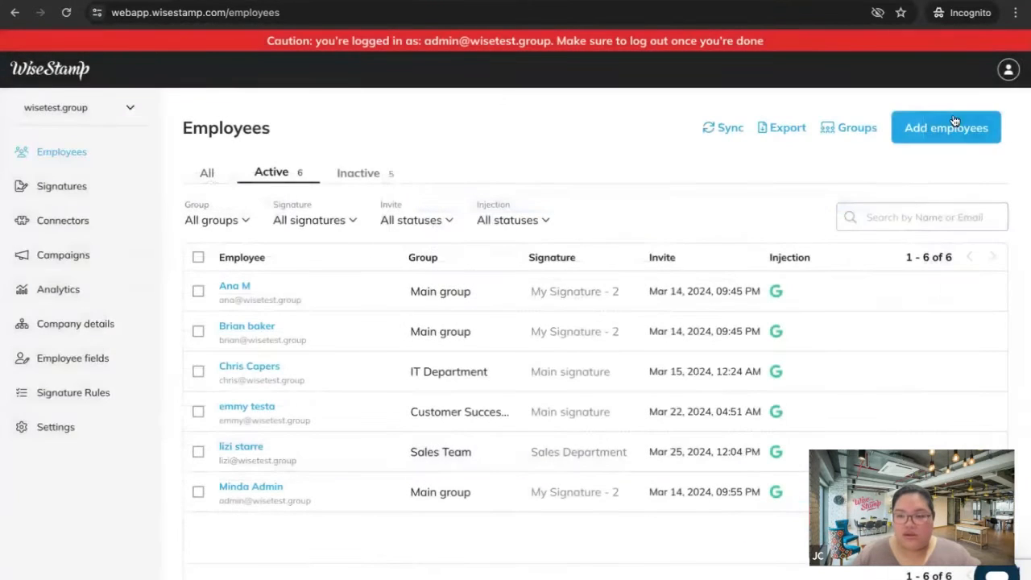
click(953, 123)
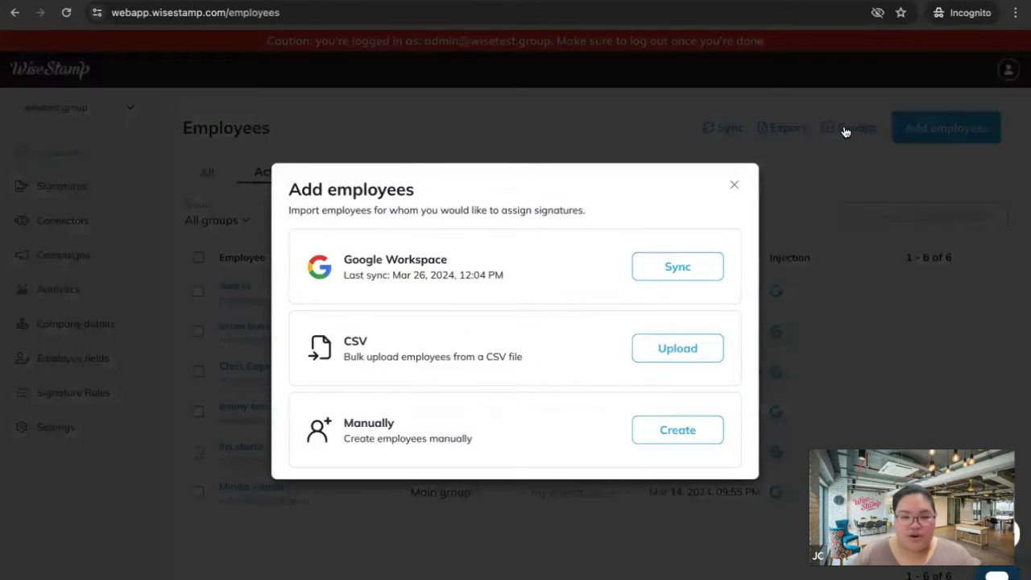
click(733, 186)
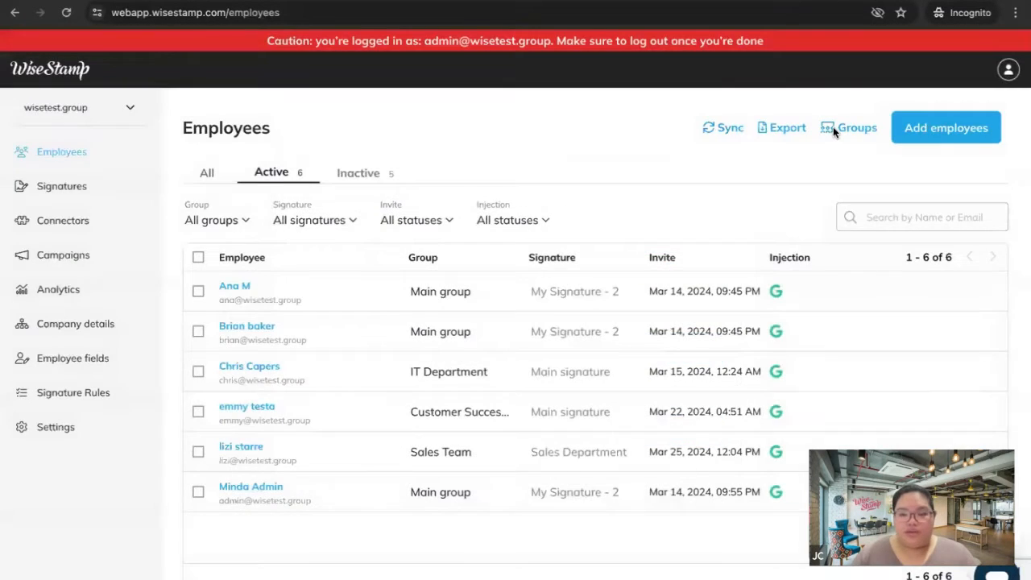
Step: Open the employee groups and review which signature is assigned to each one
click(833, 128)
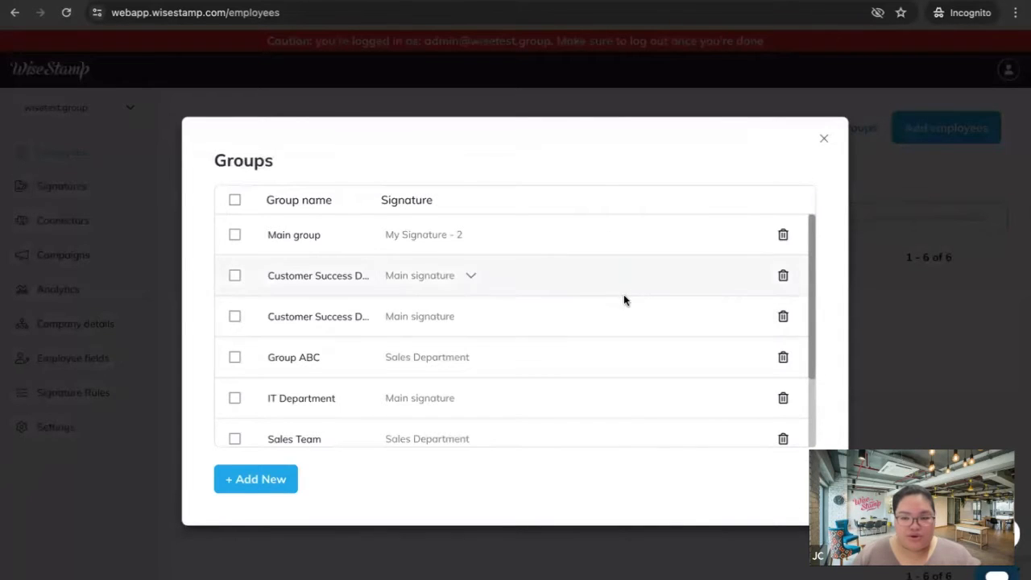
scroll(652, 278, down, 2)
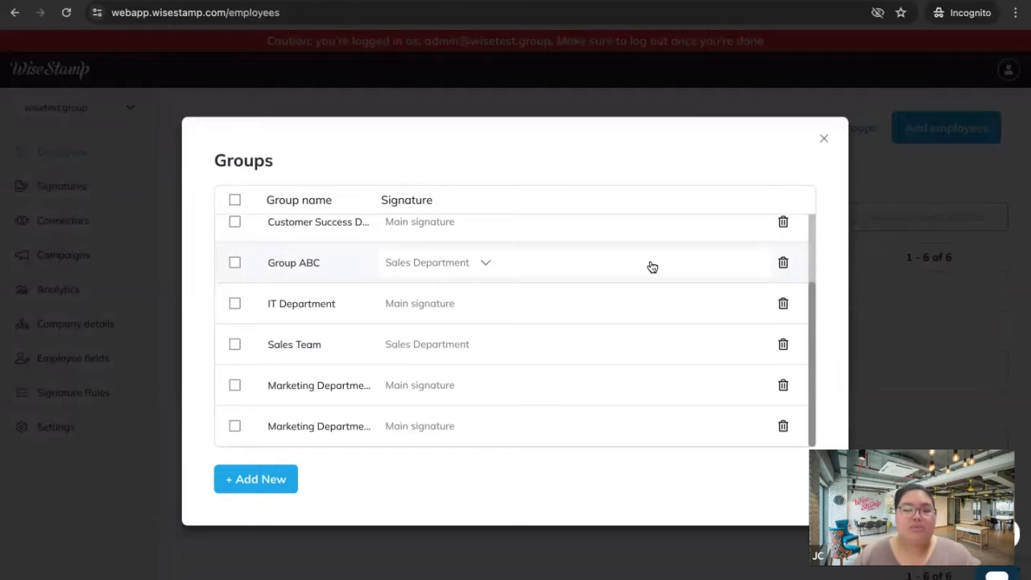
scroll(651, 266, up, 2)
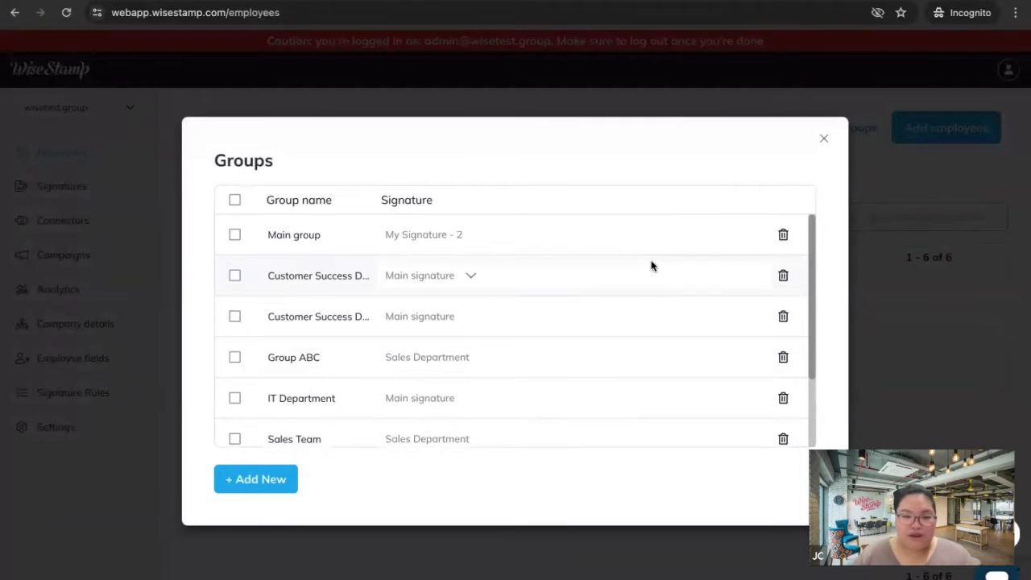
scroll(547, 297, down, 2)
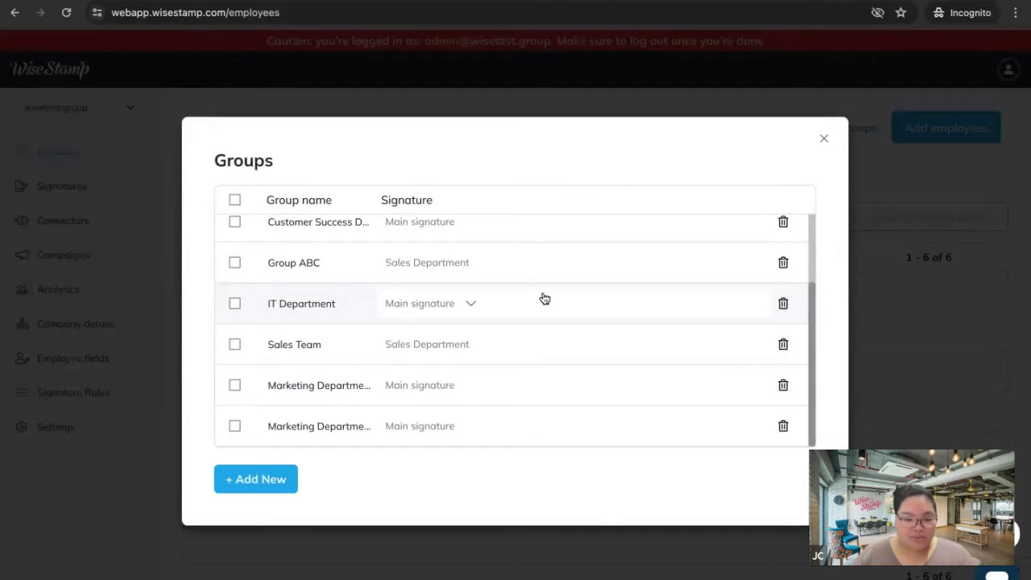
Step: Add a blank group entry, open its name for editing, and close the groups list without naming it
click(267, 480)
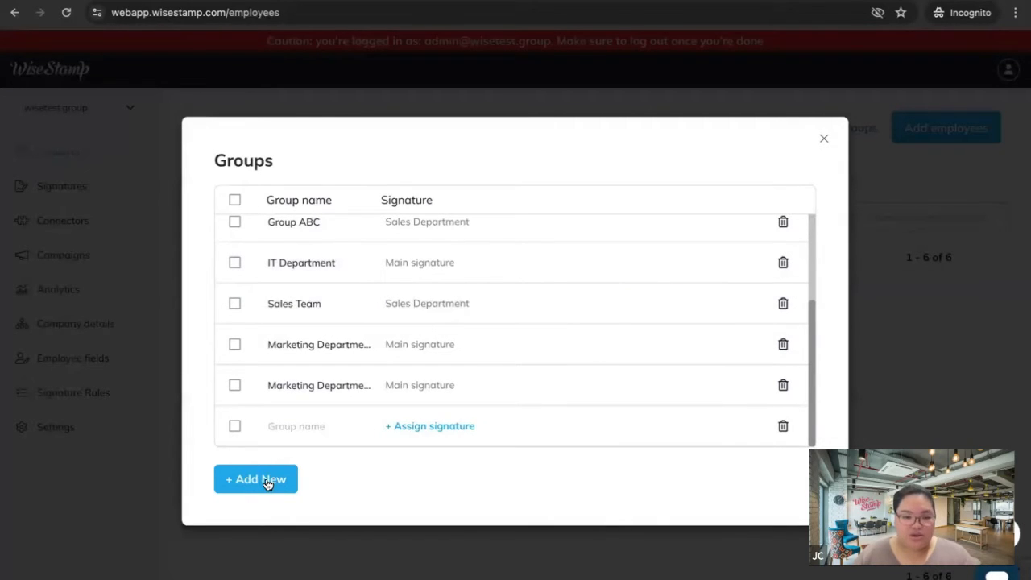
click(299, 428)
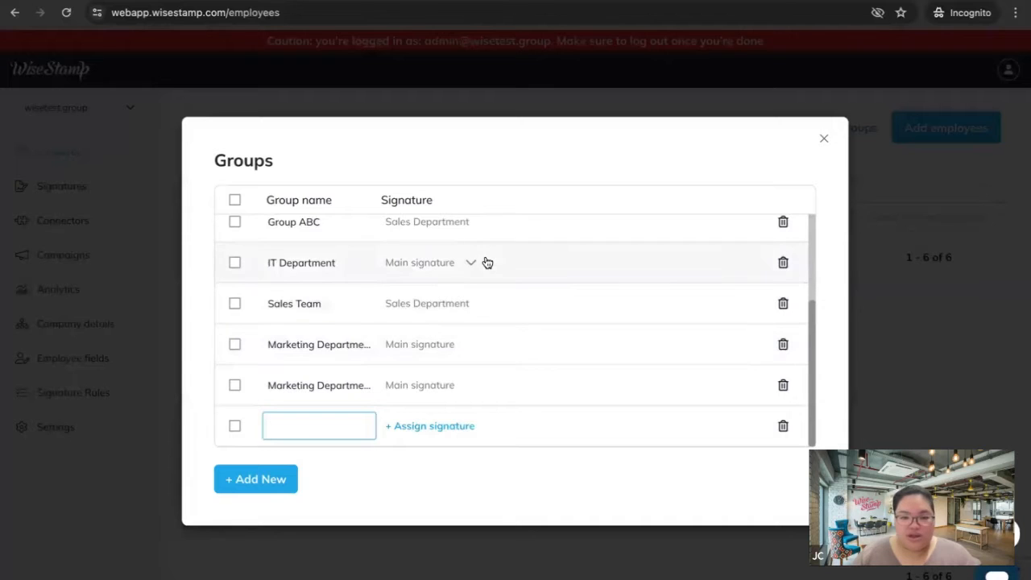
scroll(493, 262, up, 3)
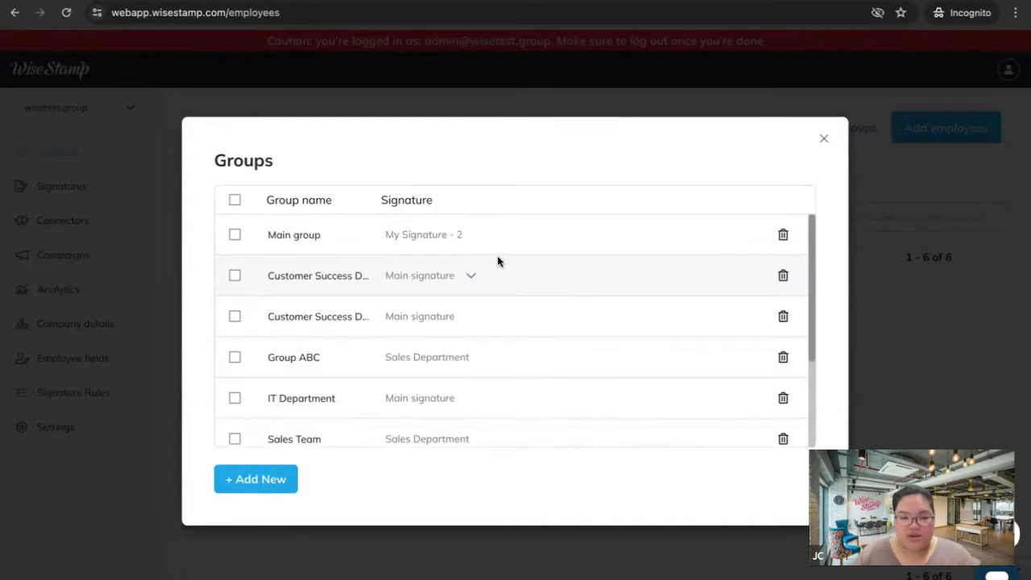
click(822, 140)
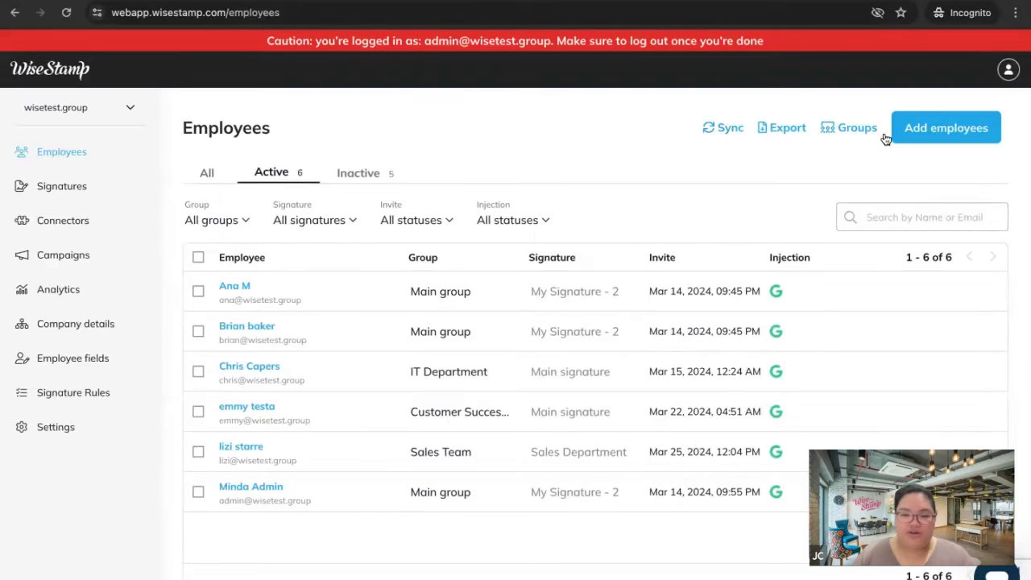
Step: Review the inactive employees, the active employees and the full employee list in turn
mouse_move(649, 323)
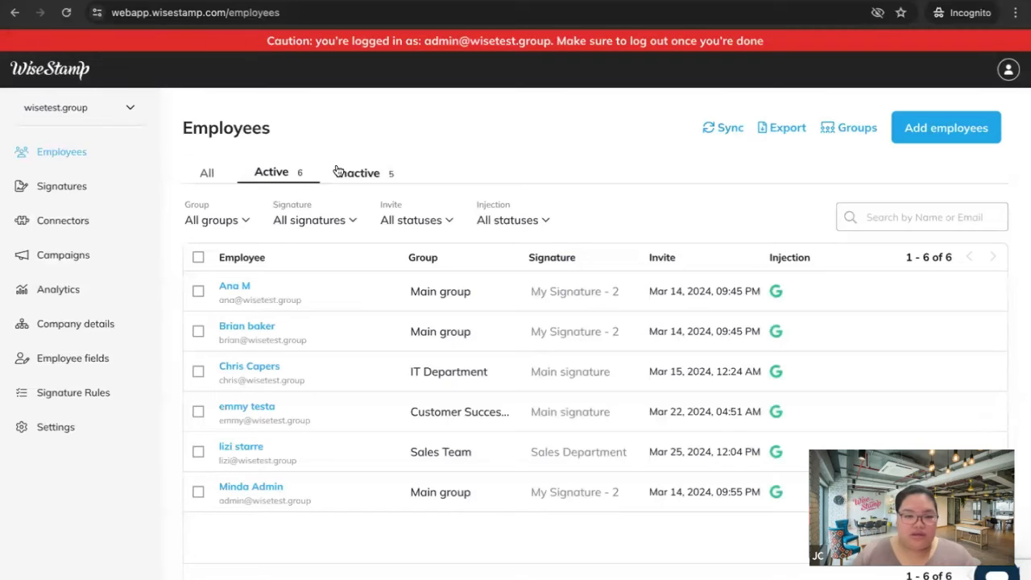
click(362, 176)
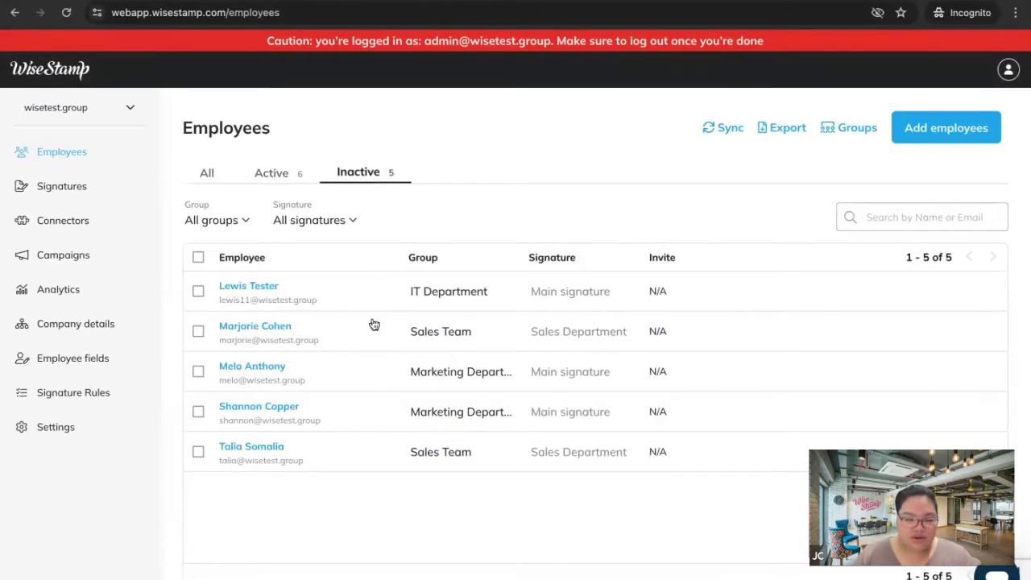
mouse_move(368, 377)
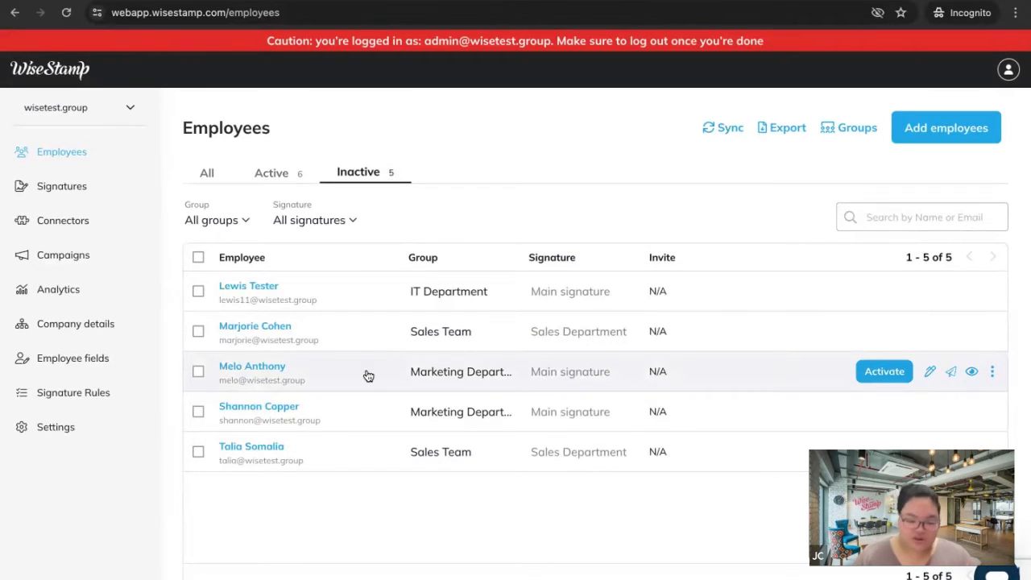
click(282, 171)
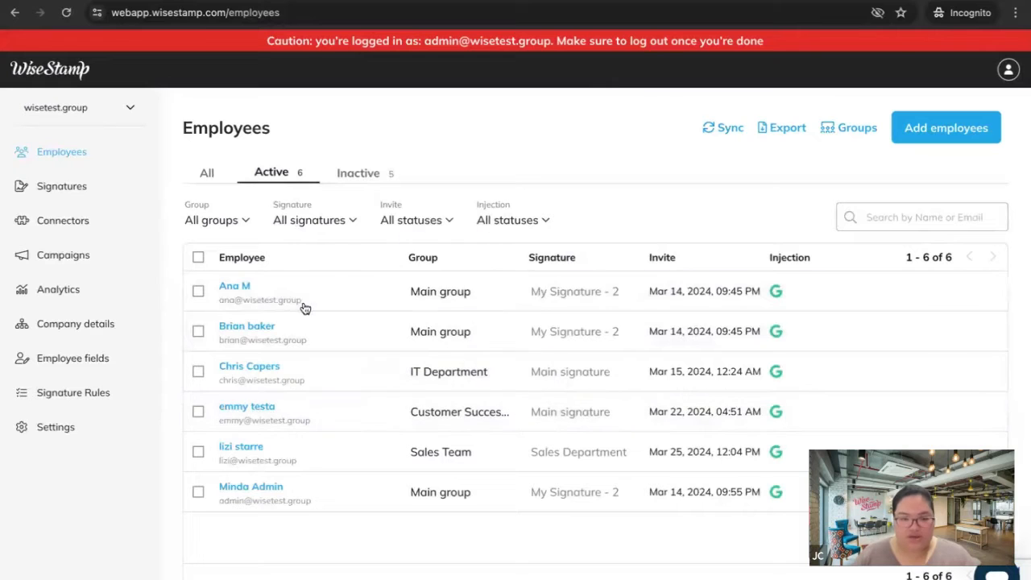
click(208, 171)
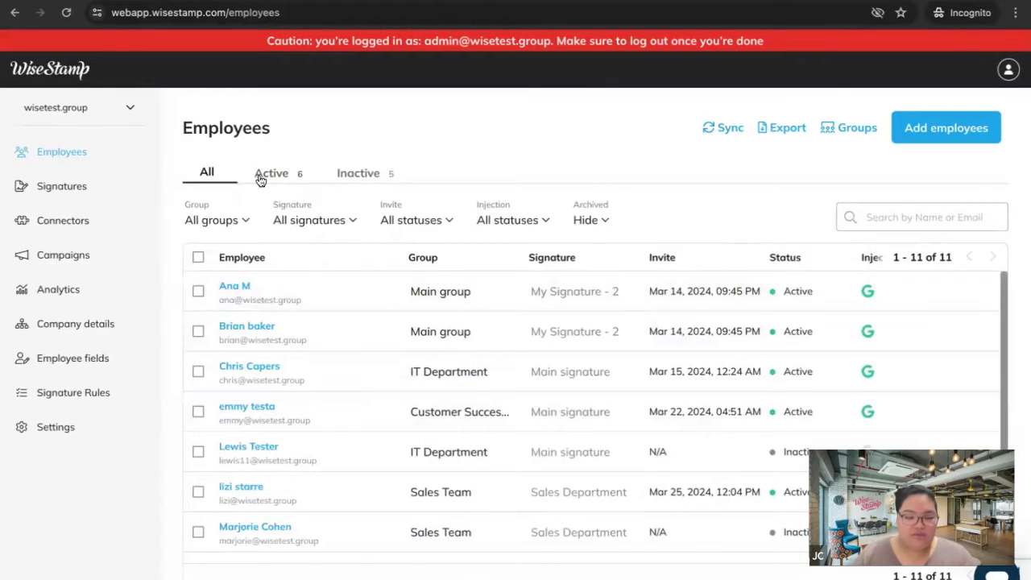
scroll(473, 379, down, 2)
scroll(473, 379, up, 3)
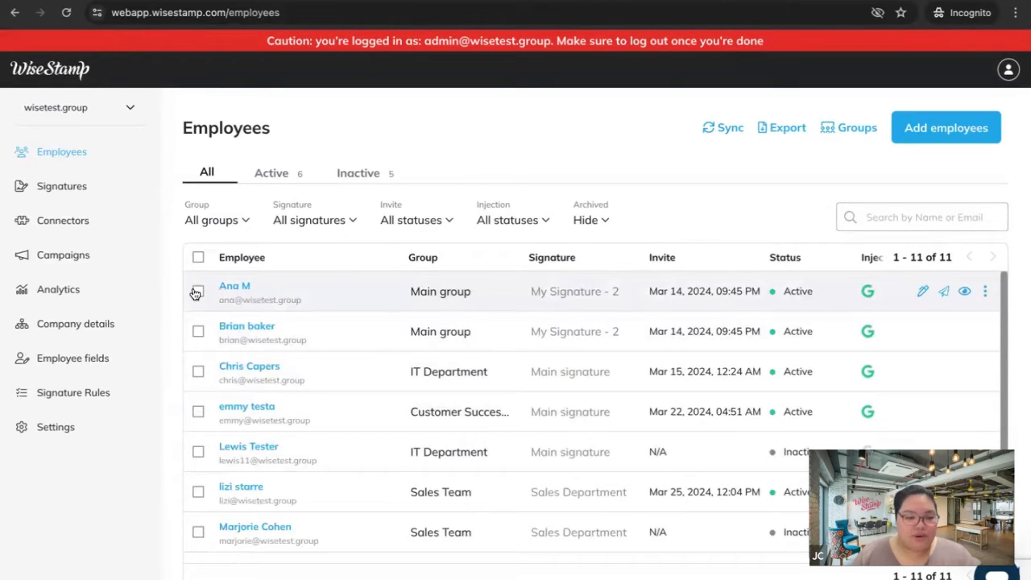
Step: Select the first employee to view the bulk actions and groups available for assignment, and clear the selection
click(197, 293)
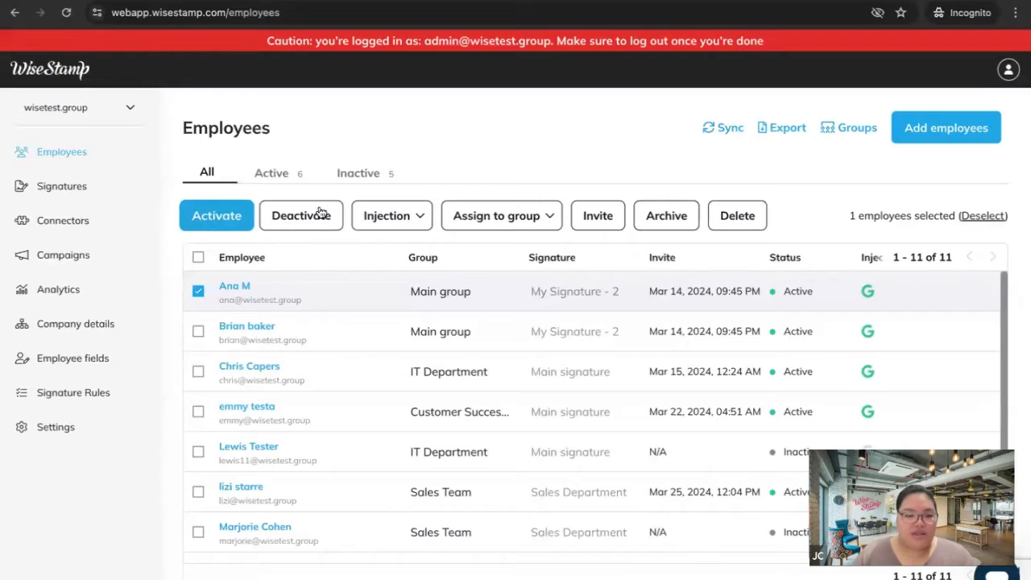
click(531, 223)
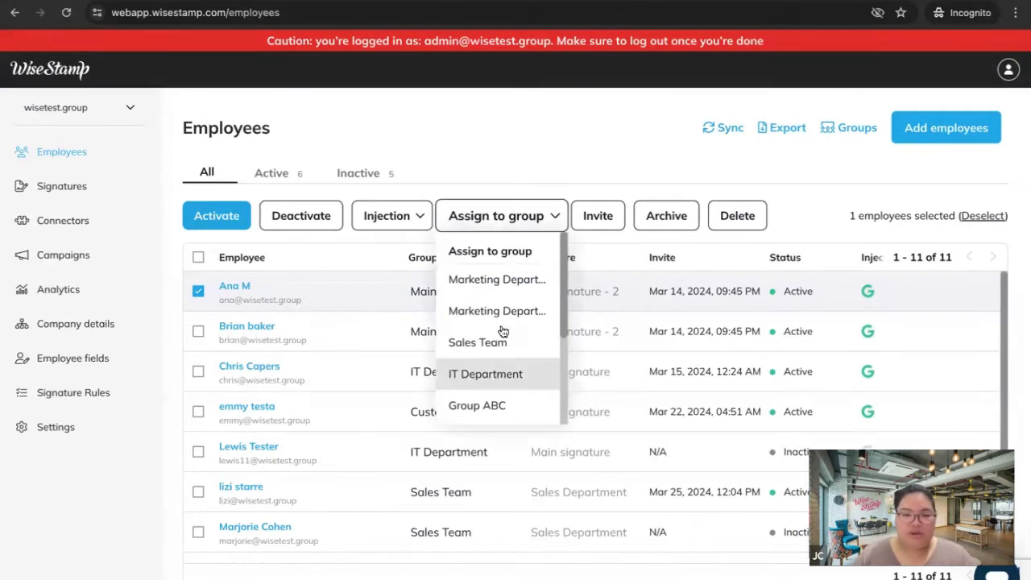
click(566, 148)
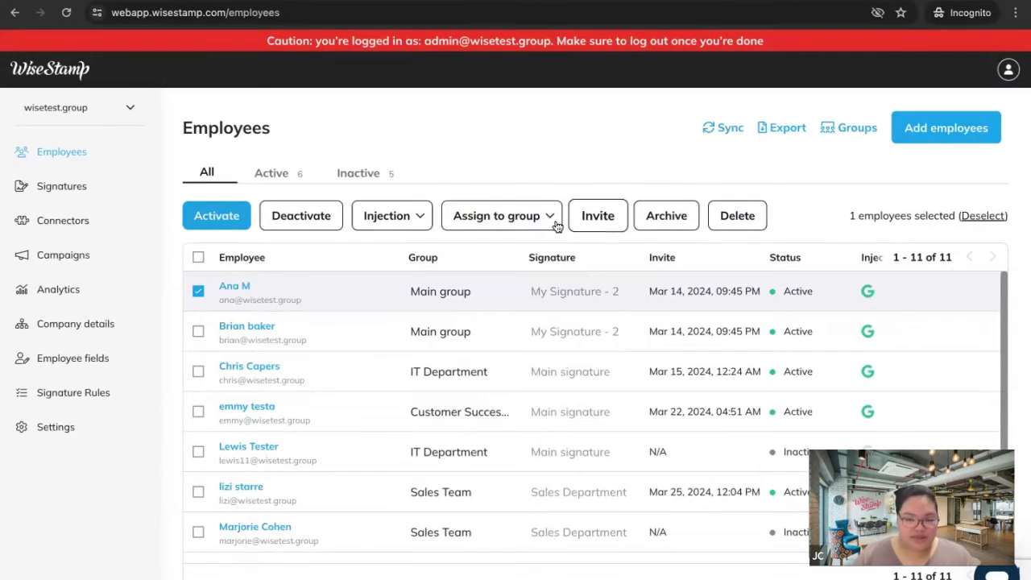
click(198, 291)
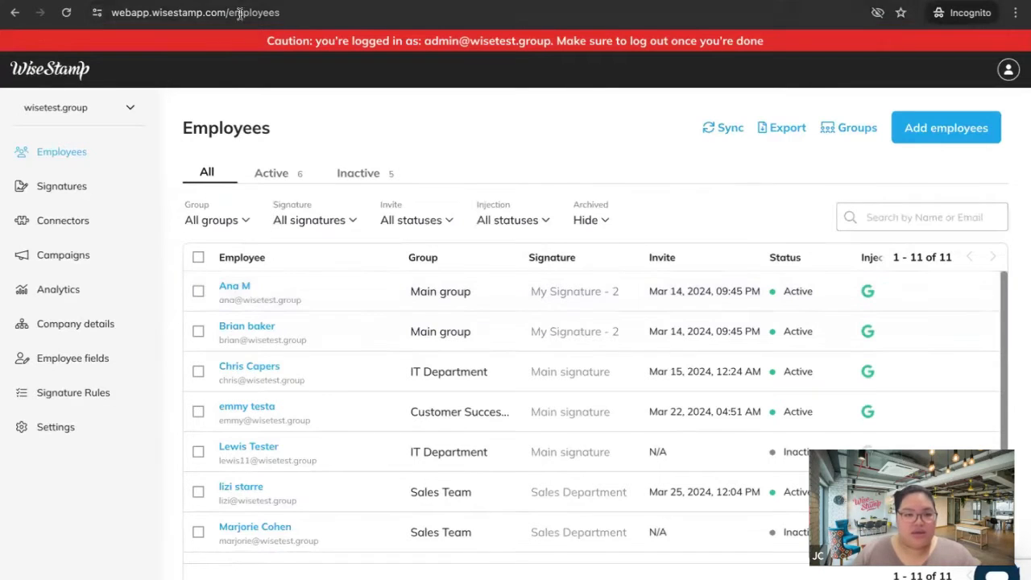
Step: Switch back to the Migration Webinar presentation in Google Slides
key(ctrl+shift+Tab)
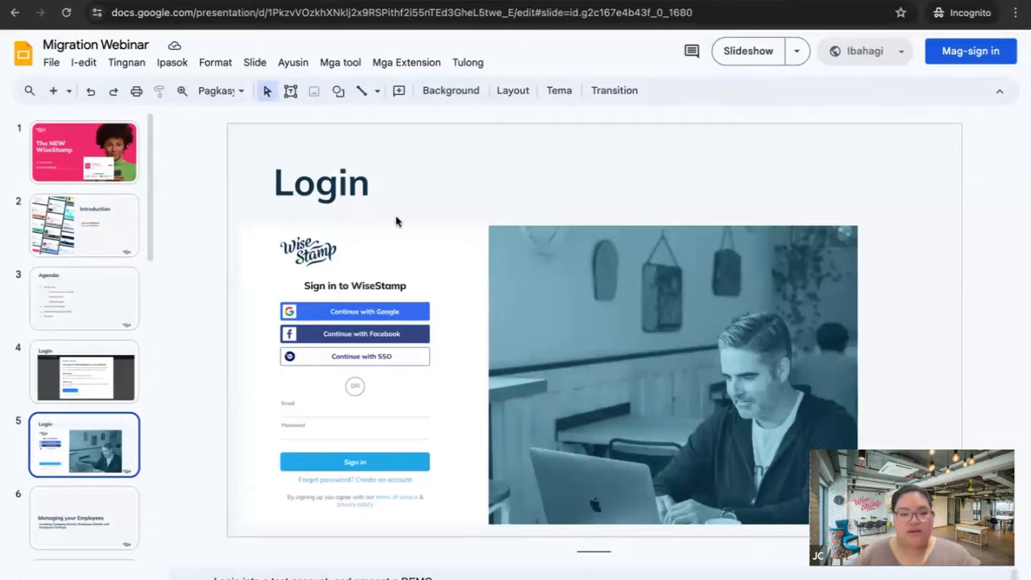
Step: Show the Managing your Employees slide and the following slide with the Employees page screenshot
scroll(83, 405, down, 2)
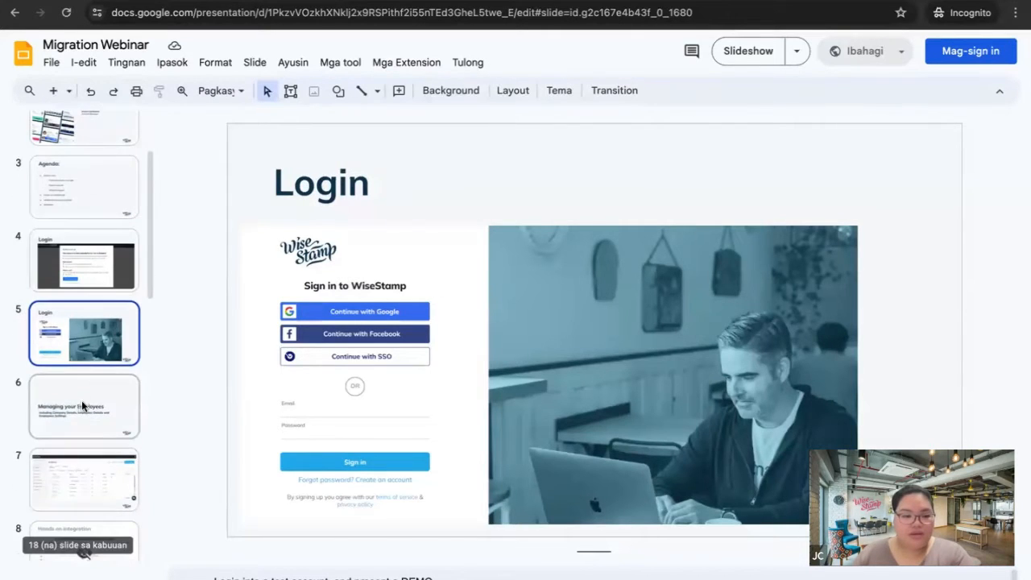
click(82, 412)
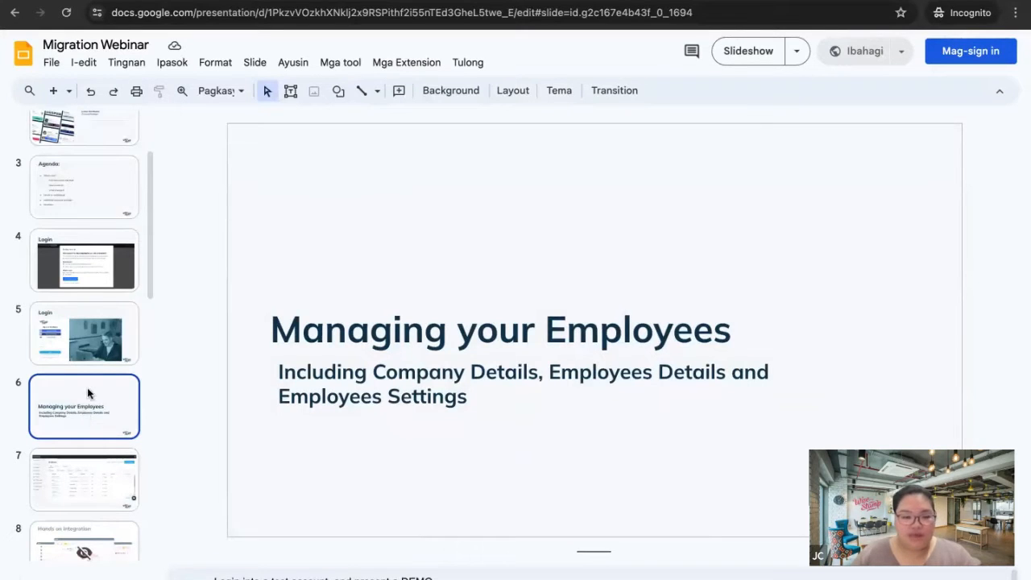
scroll(96, 395, down, 1)
click(66, 457)
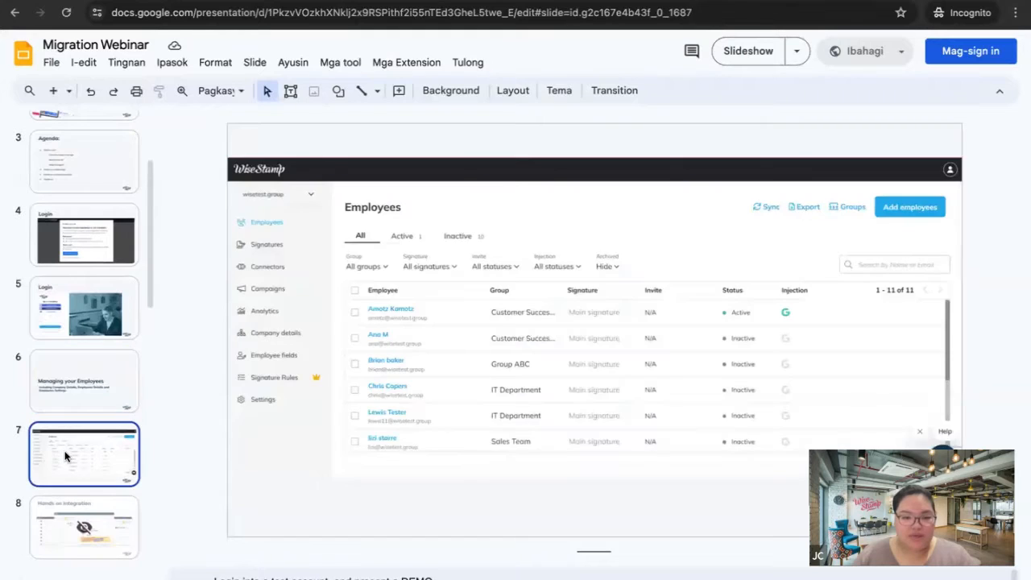
key(Down)
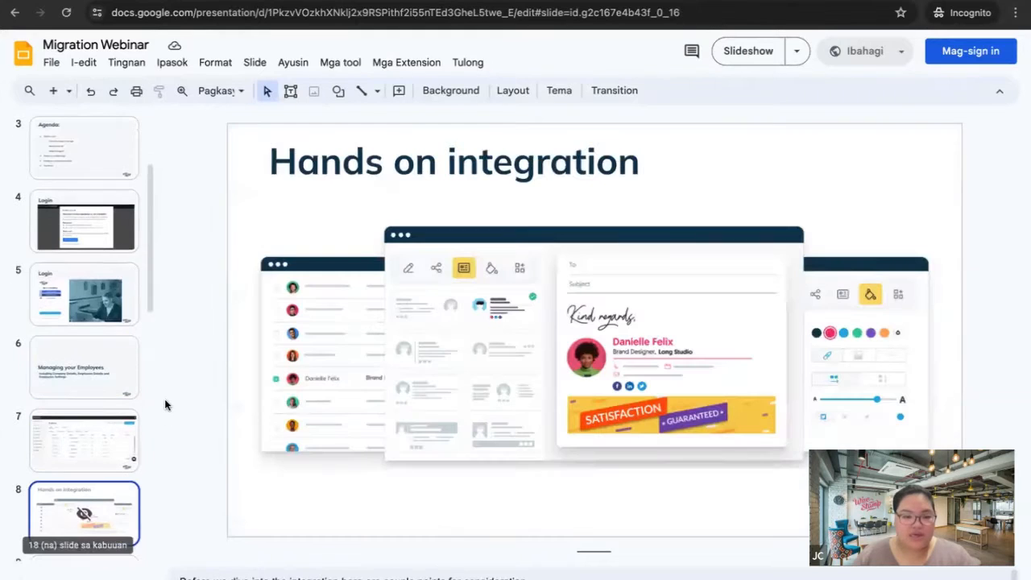
click(91, 441)
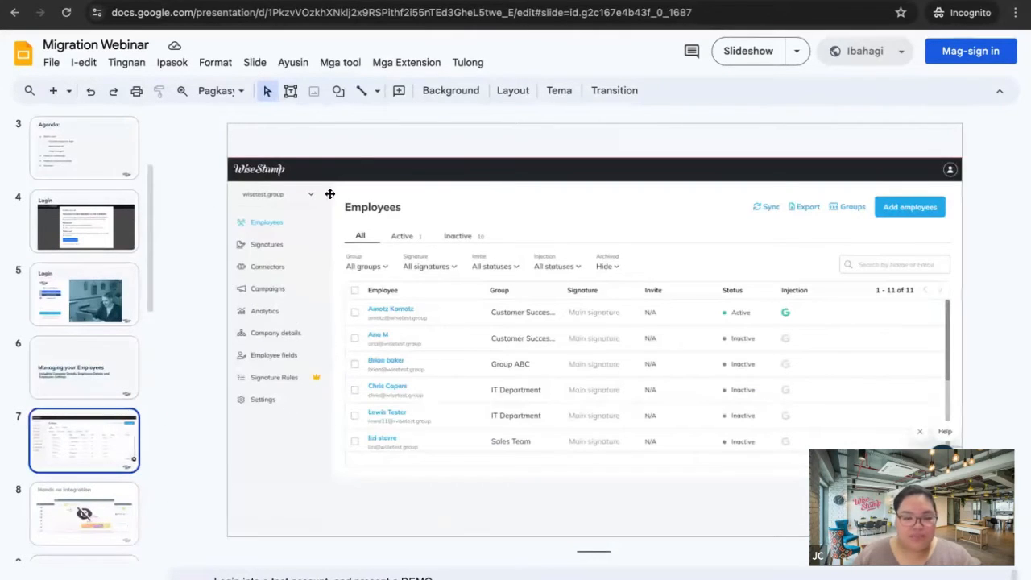
Step: Switch to the WiseStamp web app and review the company info, social links and custom company fields in the company details
click(90, 0)
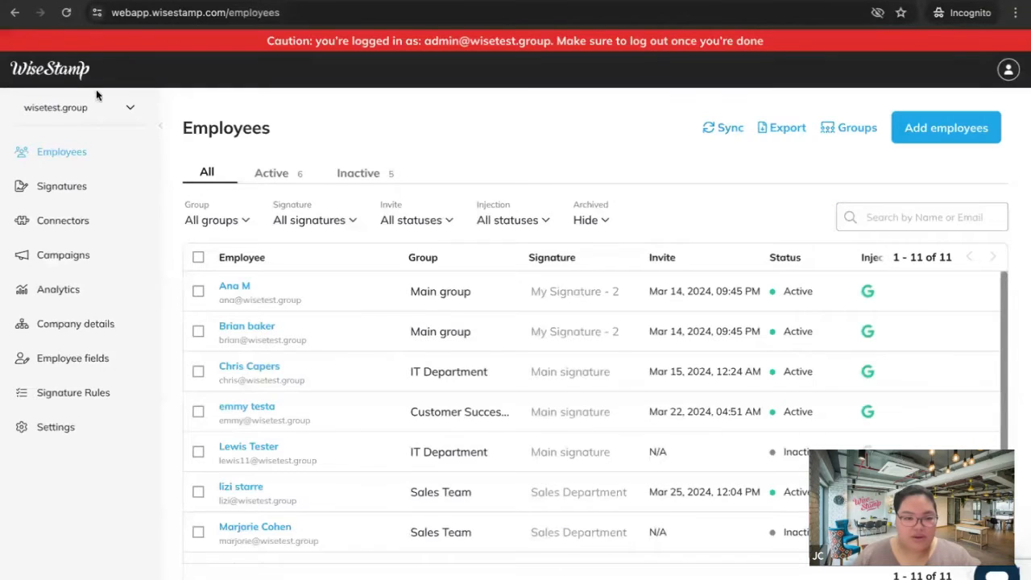
click(70, 324)
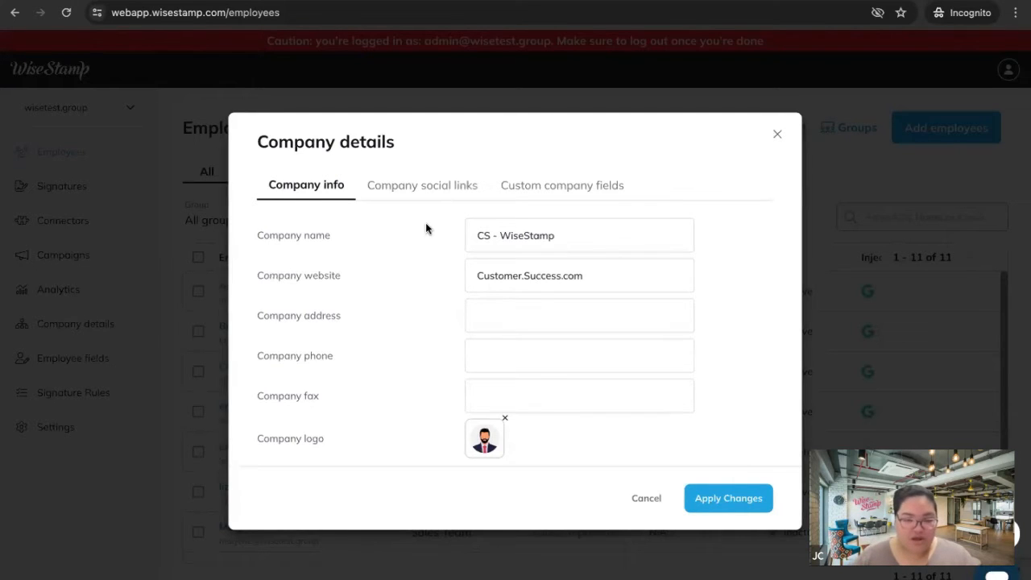
click(406, 184)
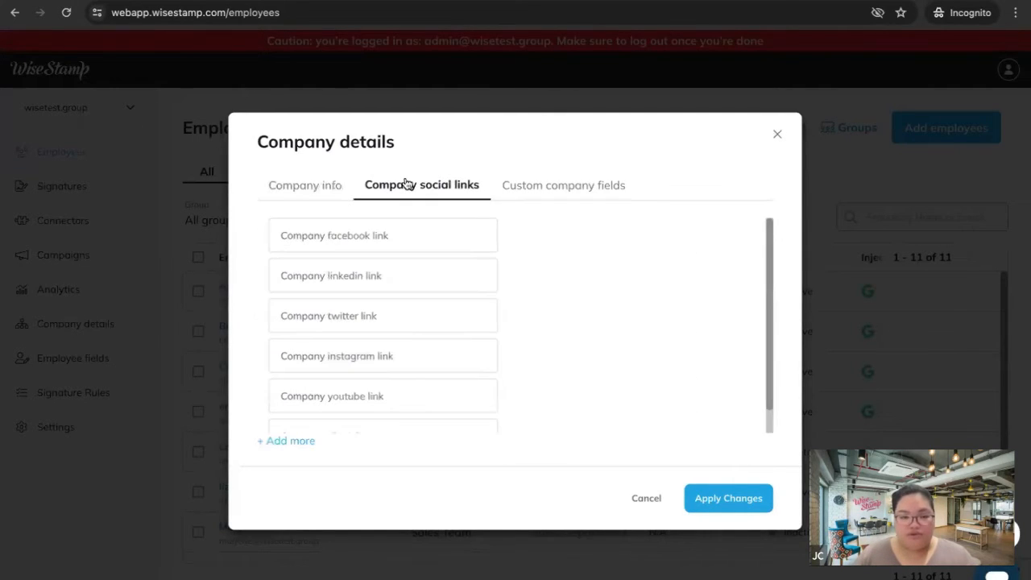
click(297, 187)
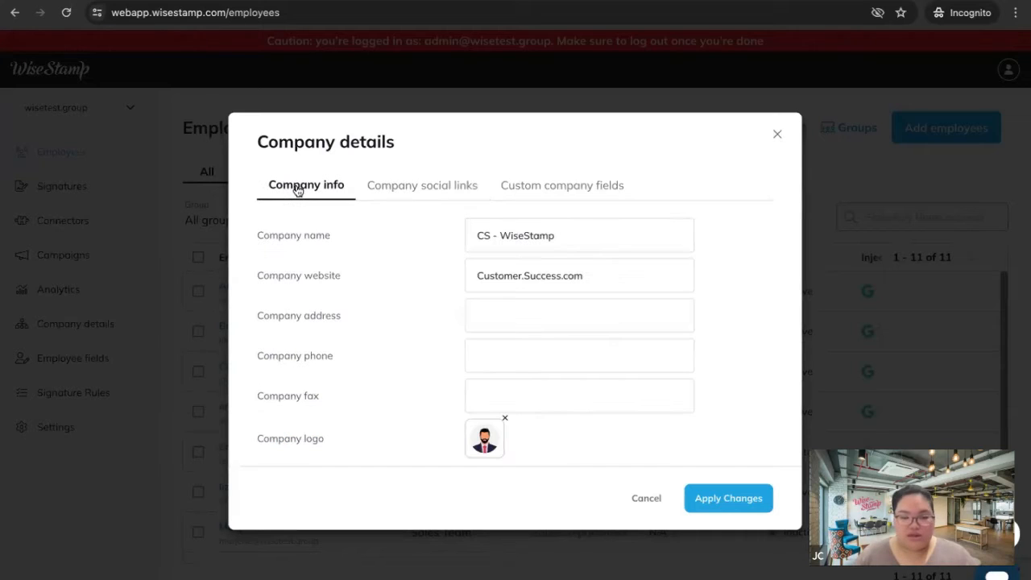
click(439, 198)
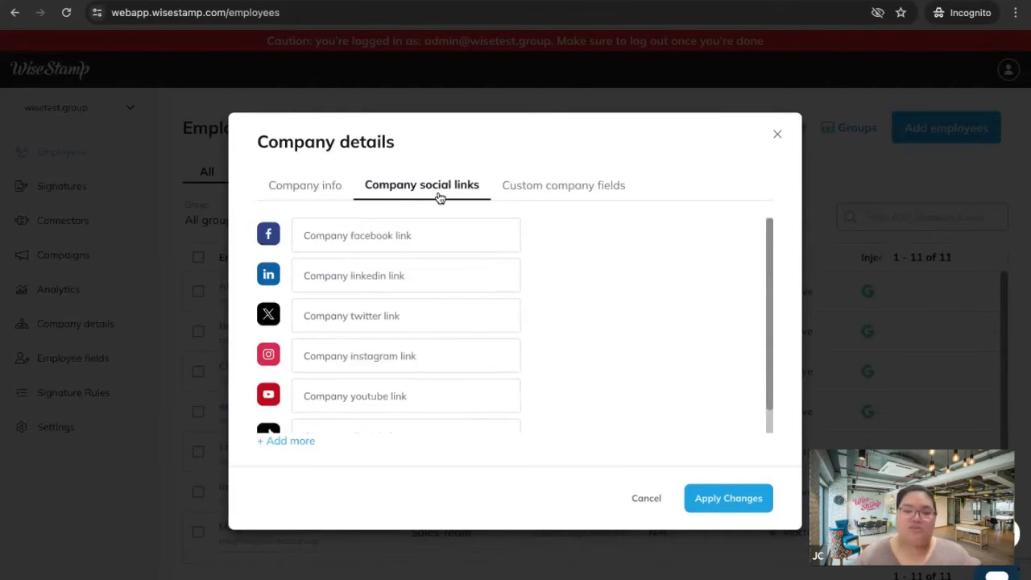
click(528, 192)
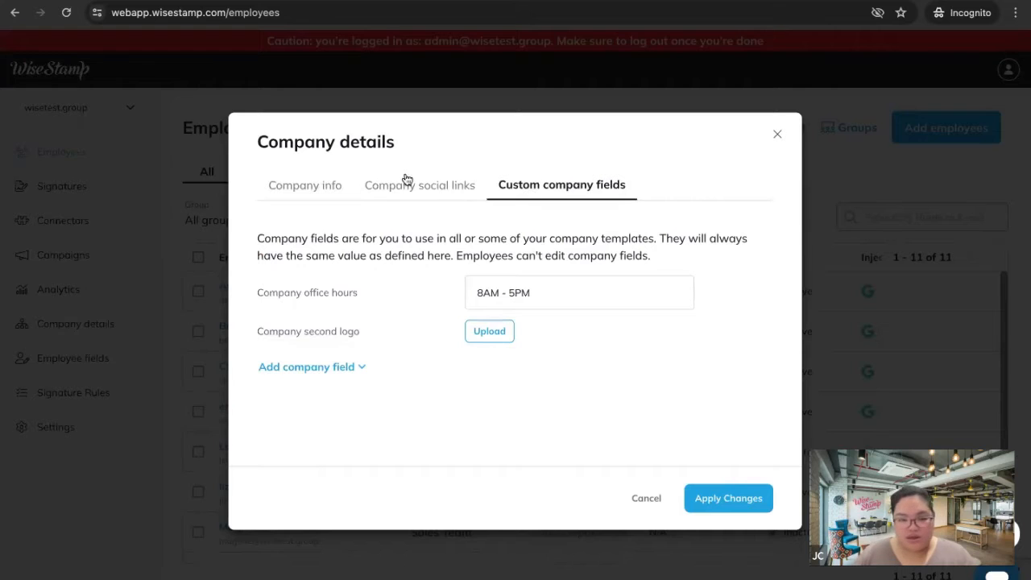
click(294, 191)
click(395, 196)
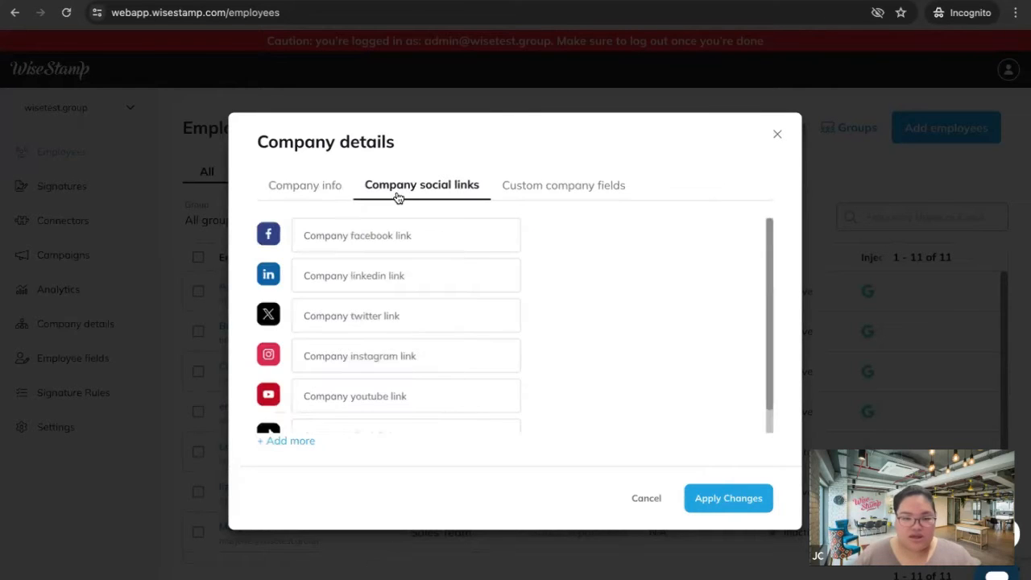
click(307, 193)
click(514, 187)
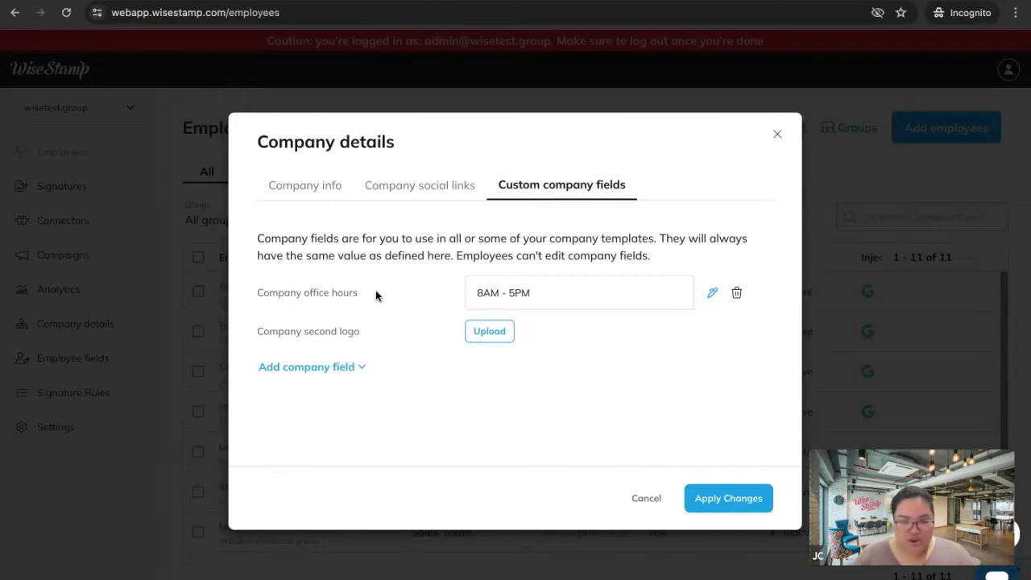
Step: View the field types available for a new custom company field and the office hours entry, and apply the company details
click(331, 367)
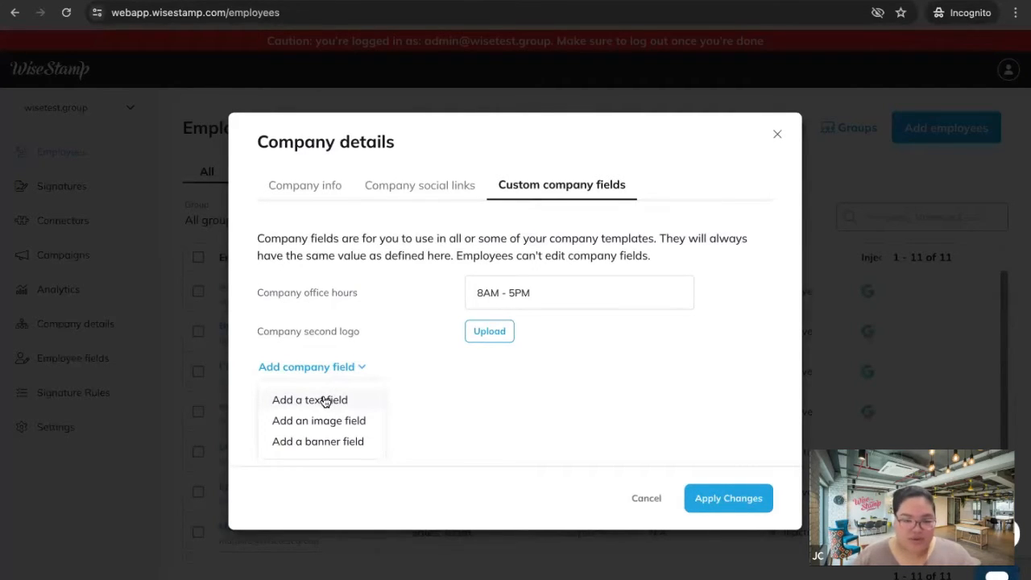
click(556, 289)
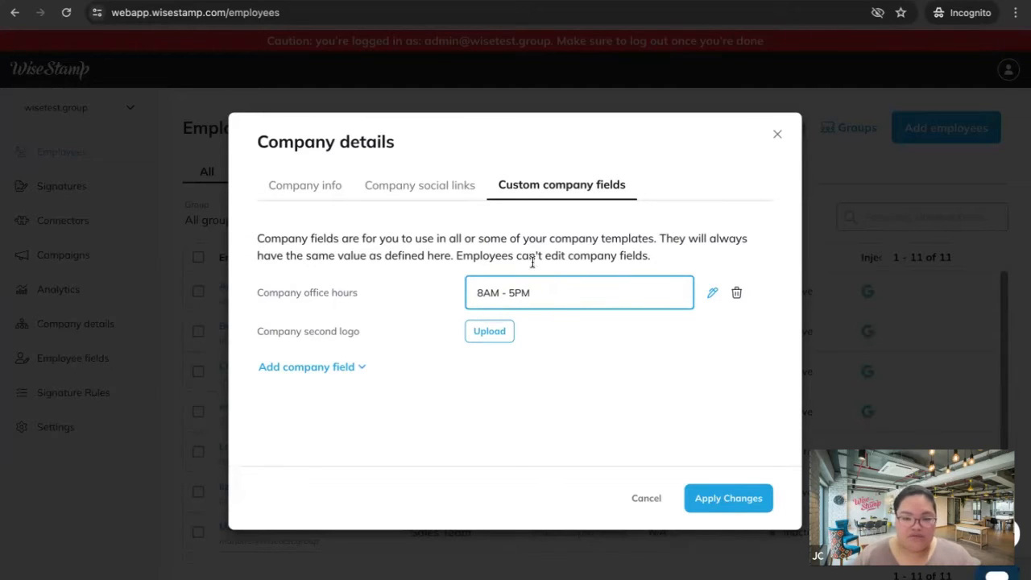
click(303, 369)
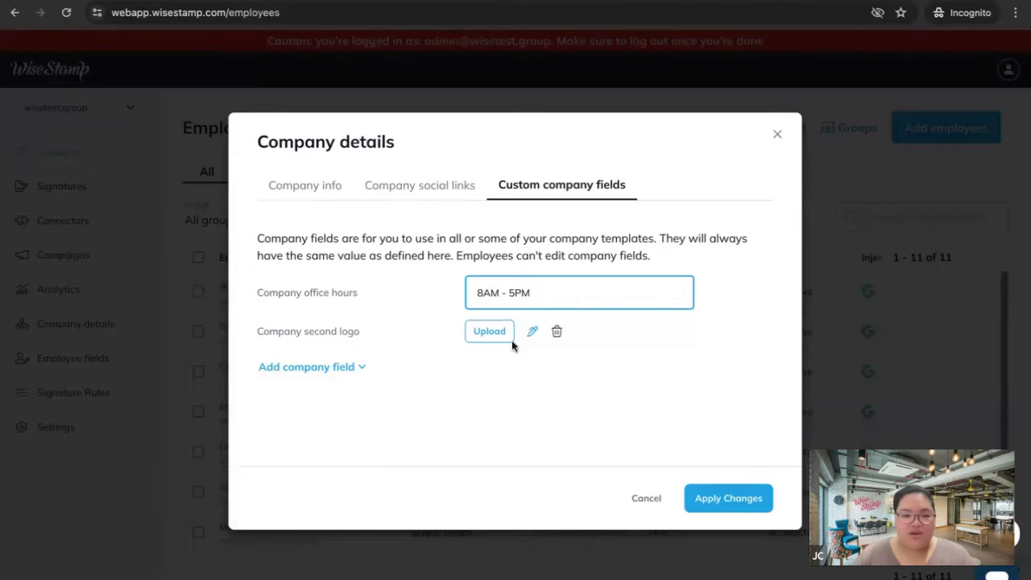
mouse_move(329, 364)
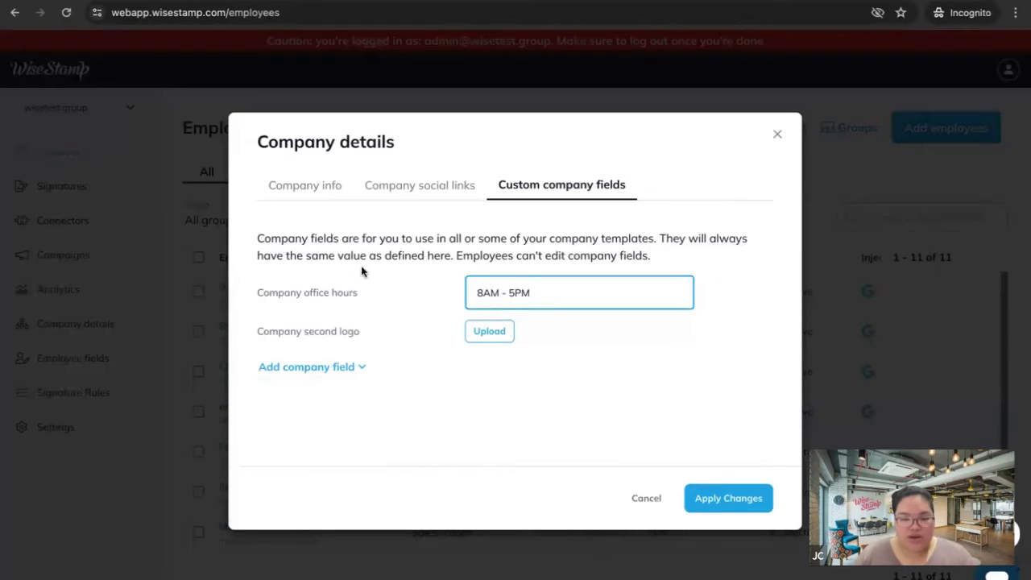
click(740, 501)
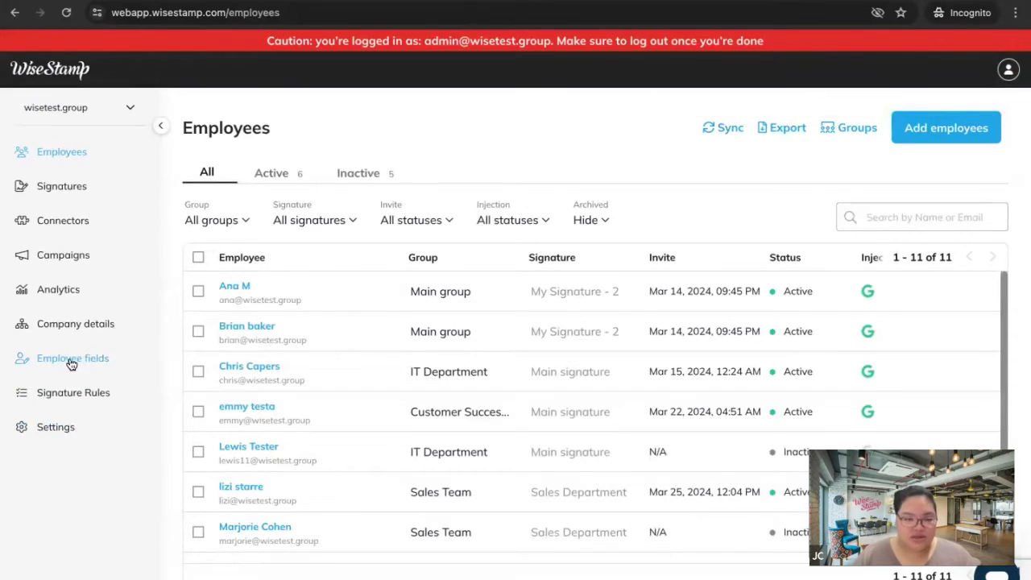
Step: Open the employee settings and review the sync, new employee, activation, auto delete and editing permission sections
click(45, 429)
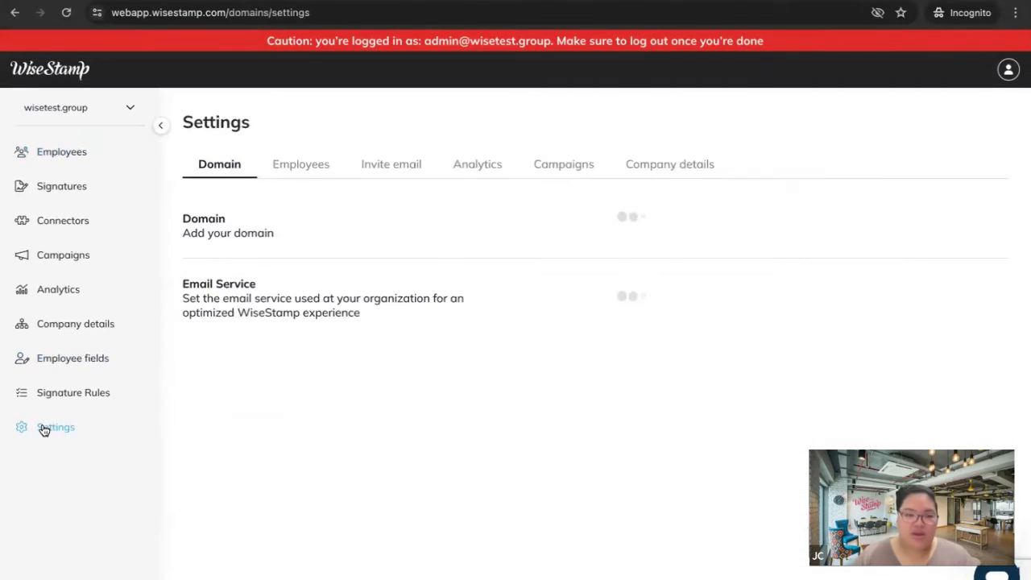
click(292, 168)
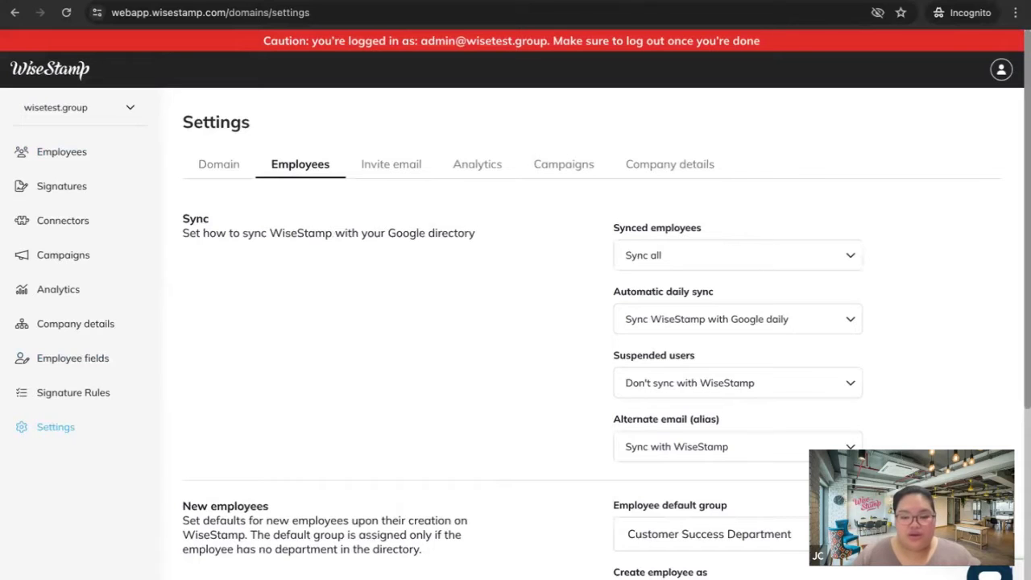
scroll(916, 376, down, 4)
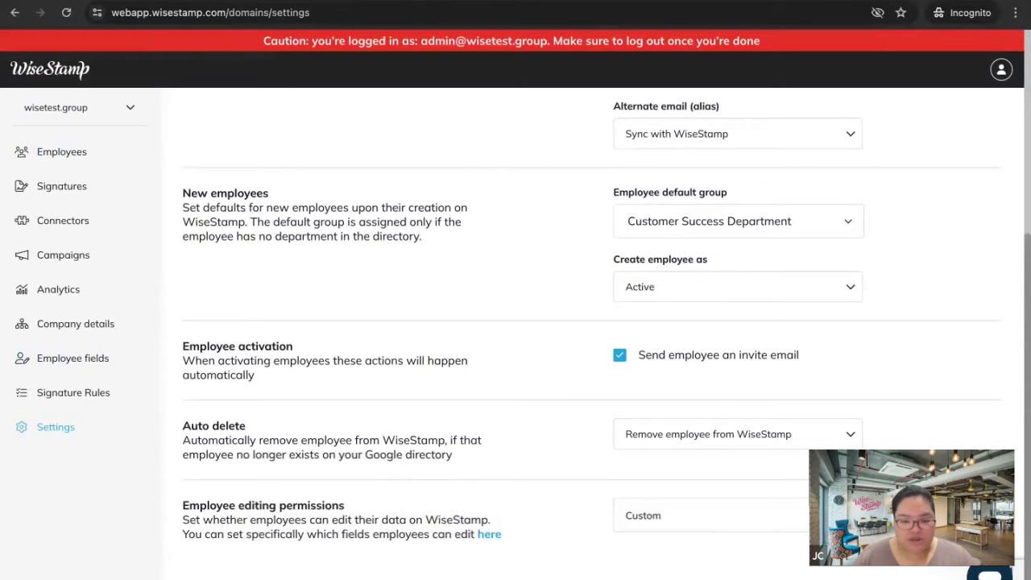
Step: Open the employee fields from the editing permissions, examine their Google mapping, overwrite and employee-edit settings, and close the list
click(487, 535)
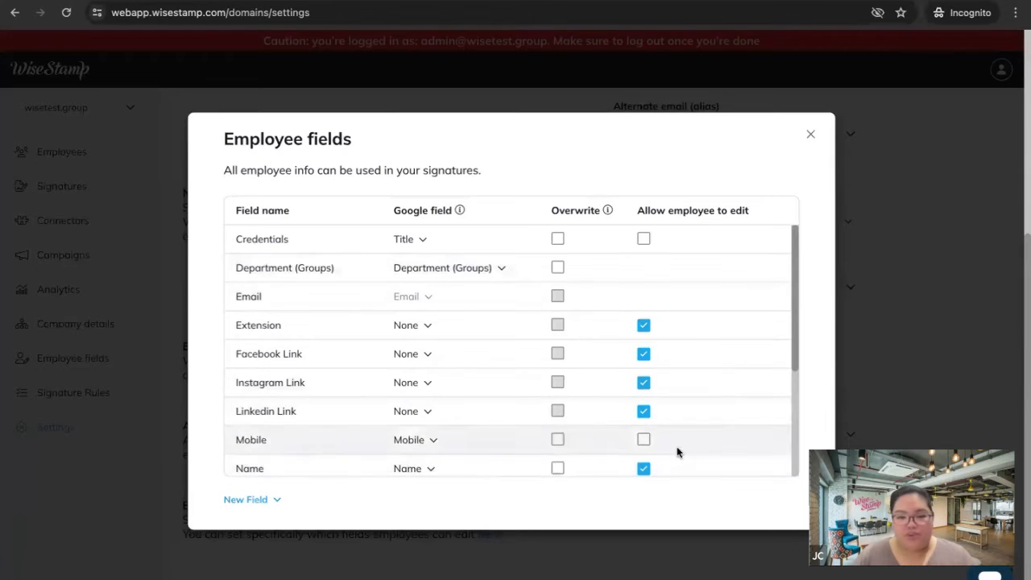
scroll(700, 375, down, 3)
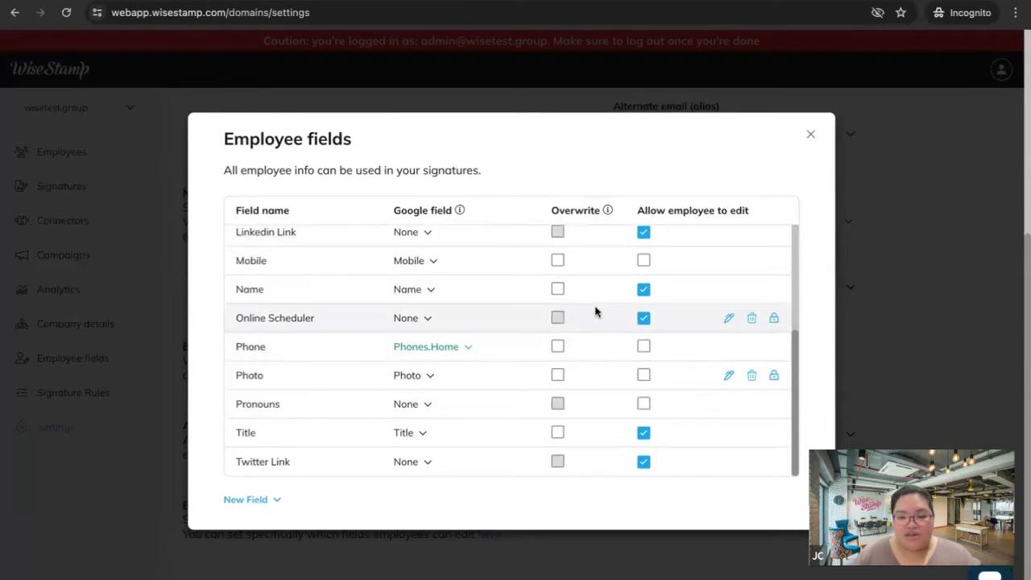
scroll(620, 318, up, 3)
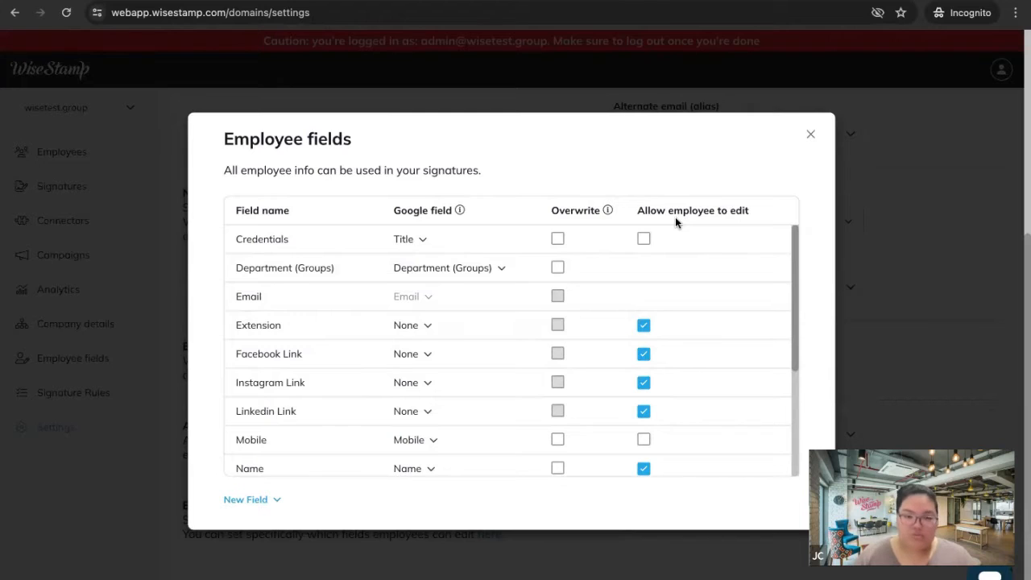
scroll(670, 388, down, 3)
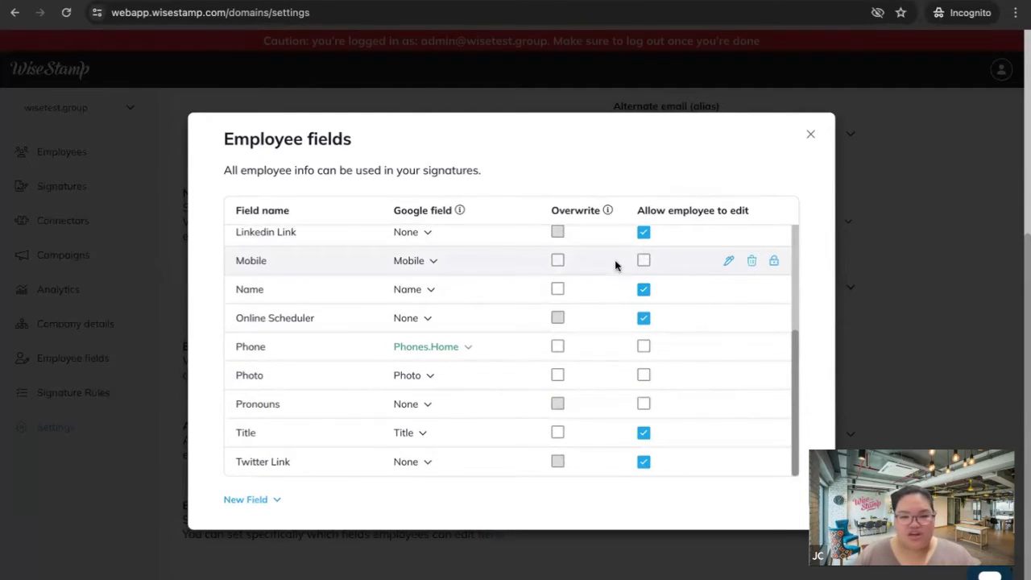
scroll(676, 338, up, 3)
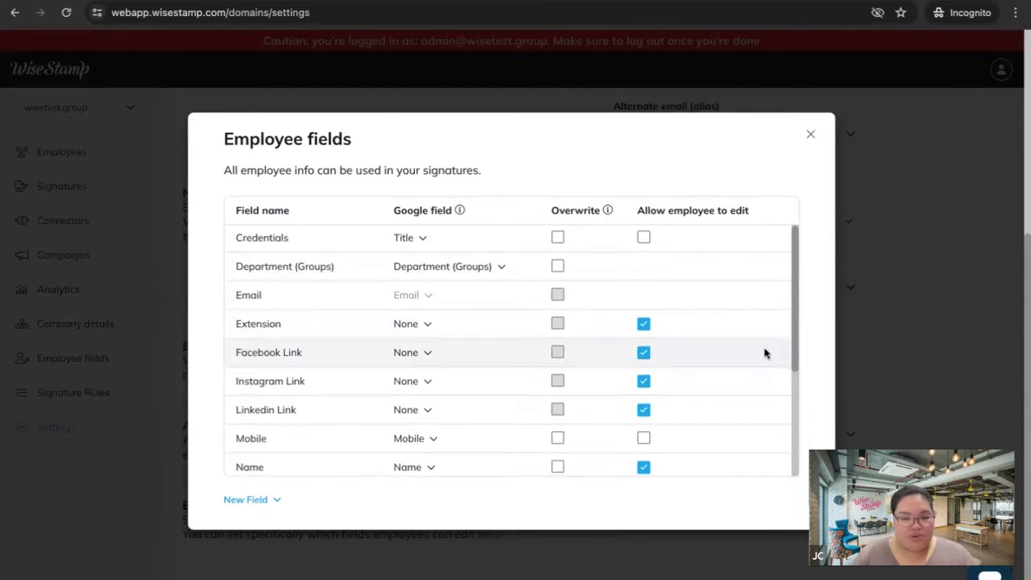
scroll(765, 352, down, 3)
click(809, 137)
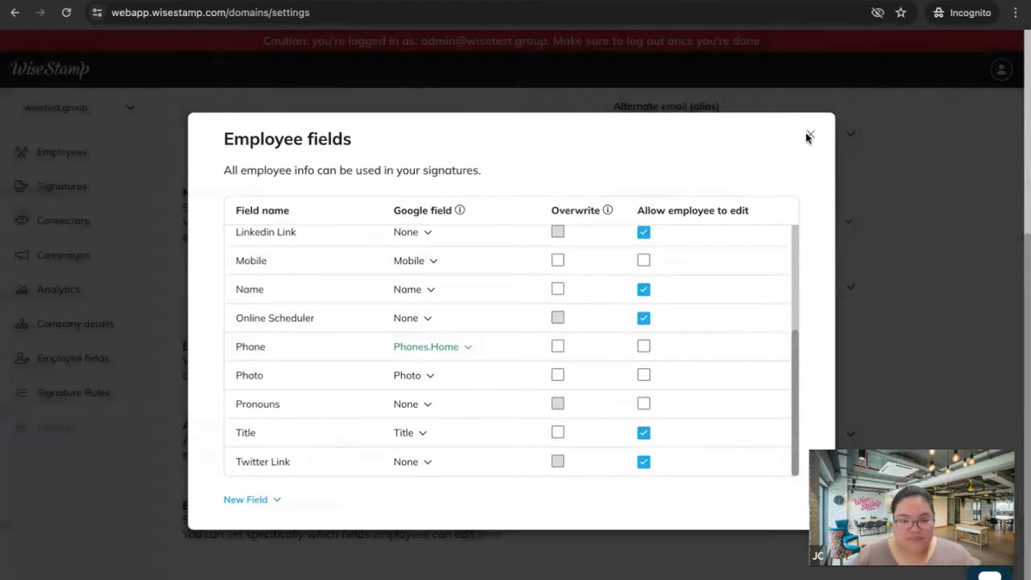
Step: Review the choices for synced employees, automatic daily sync and suspended users, and look over the alternate email and new employee defaults
scroll(713, 458, up, 2)
scroll(714, 458, up, 3)
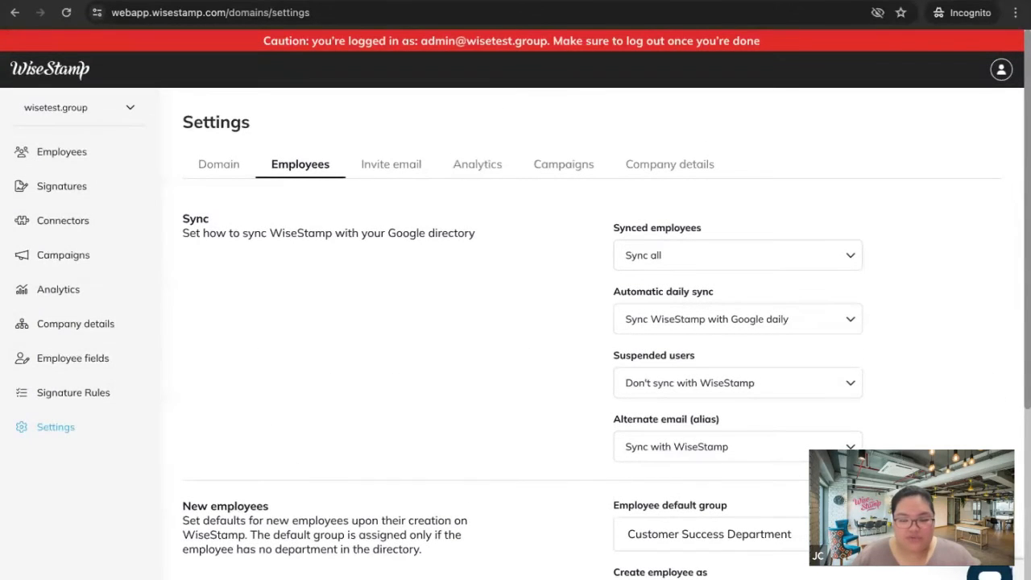
click(721, 255)
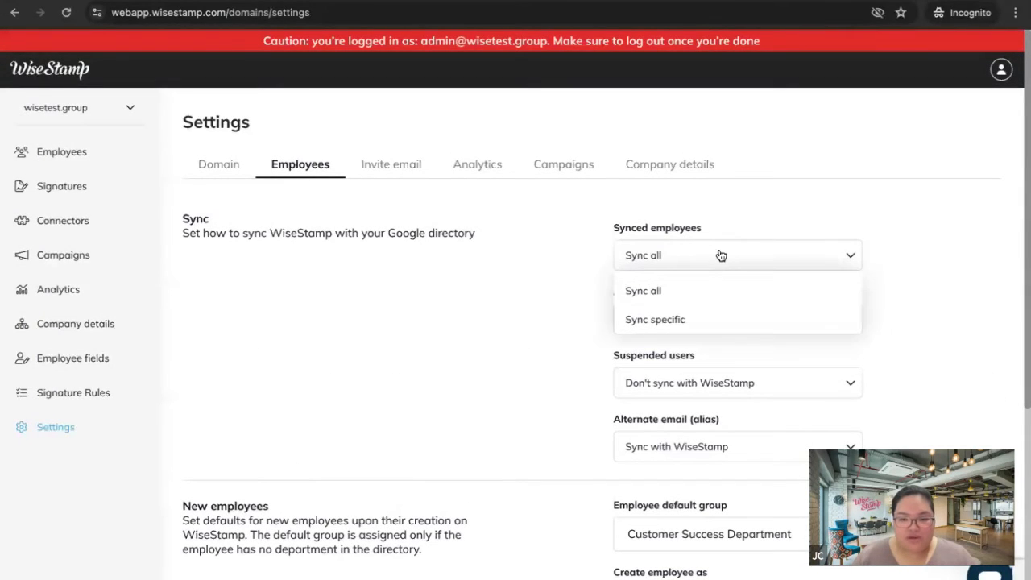
click(530, 293)
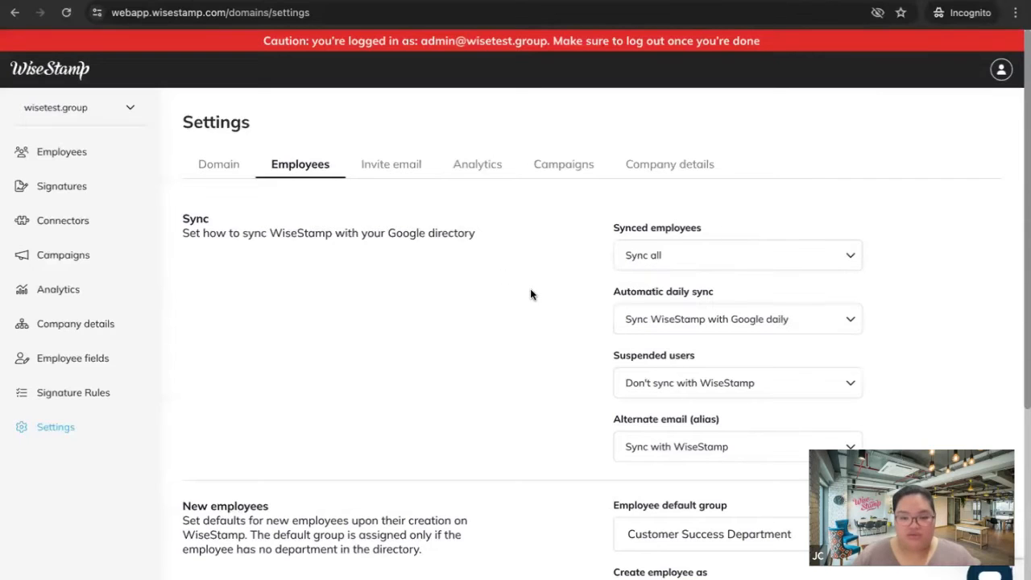
click(750, 321)
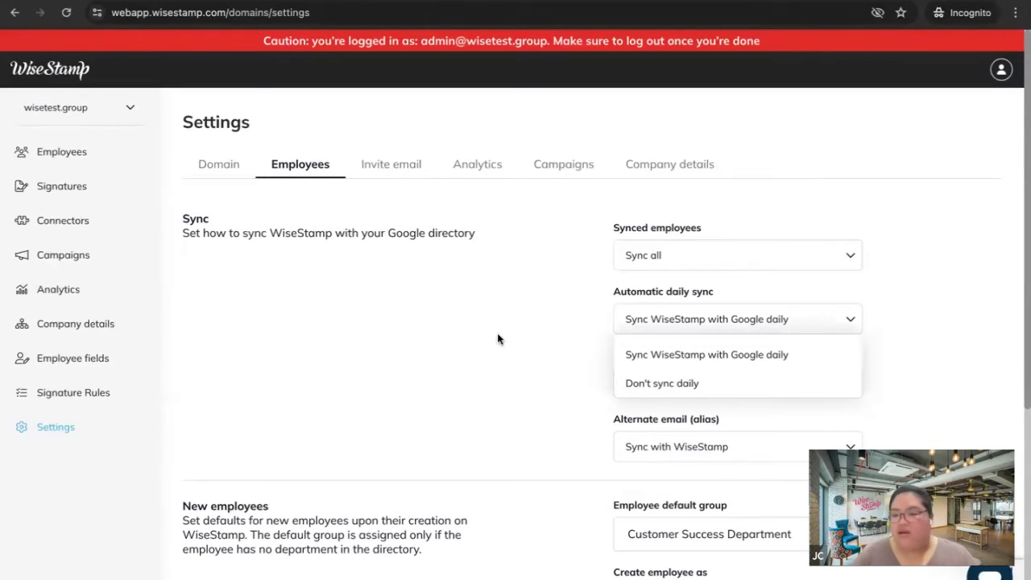
click(534, 338)
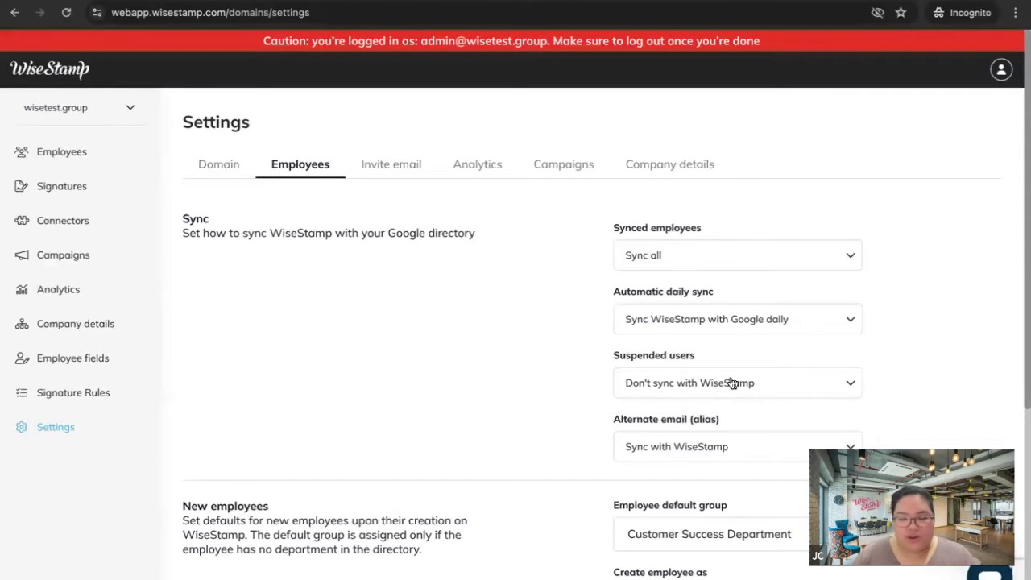
click(732, 382)
click(568, 364)
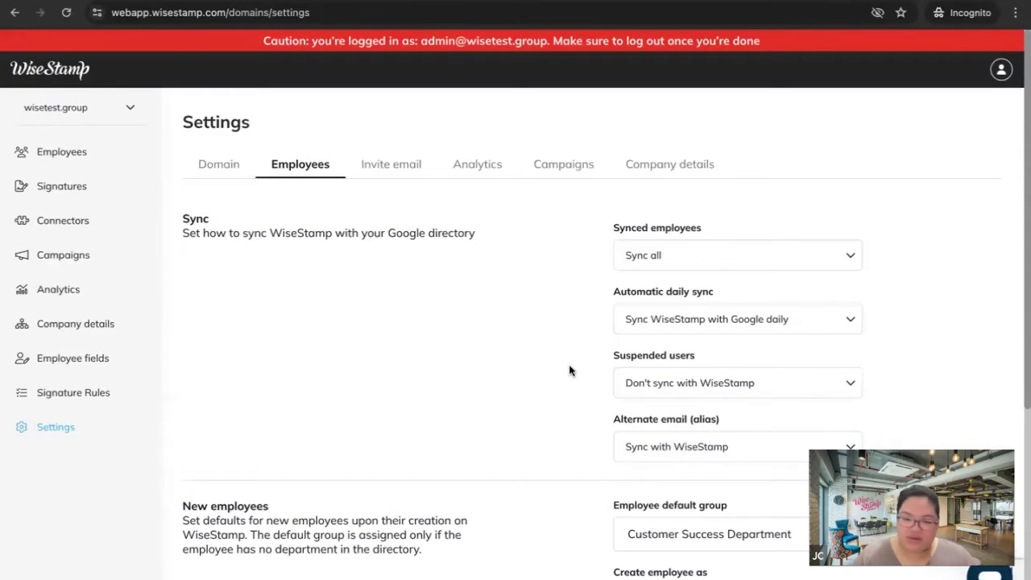
scroll(729, 357, down, 2)
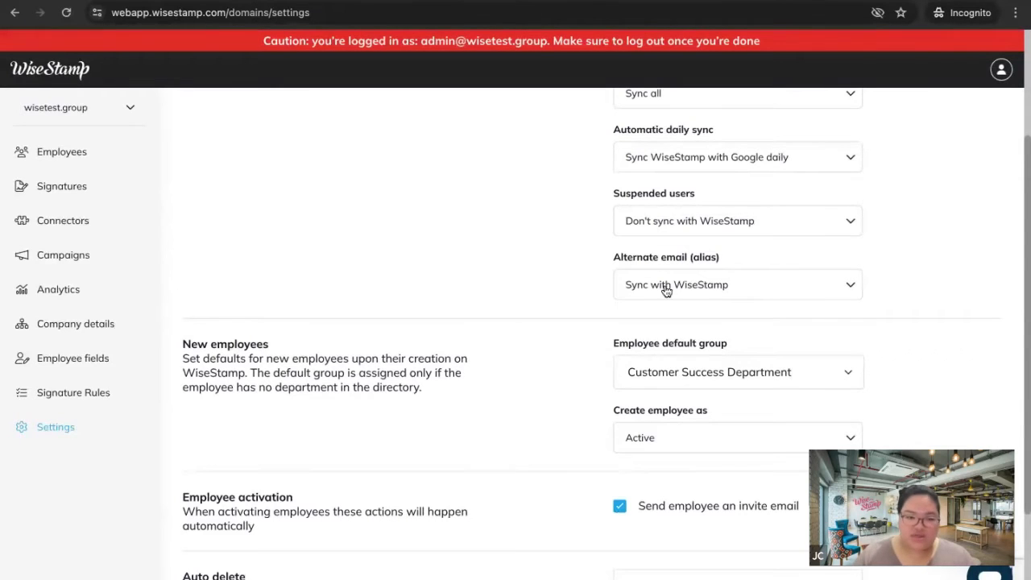
scroll(574, 385, down, 2)
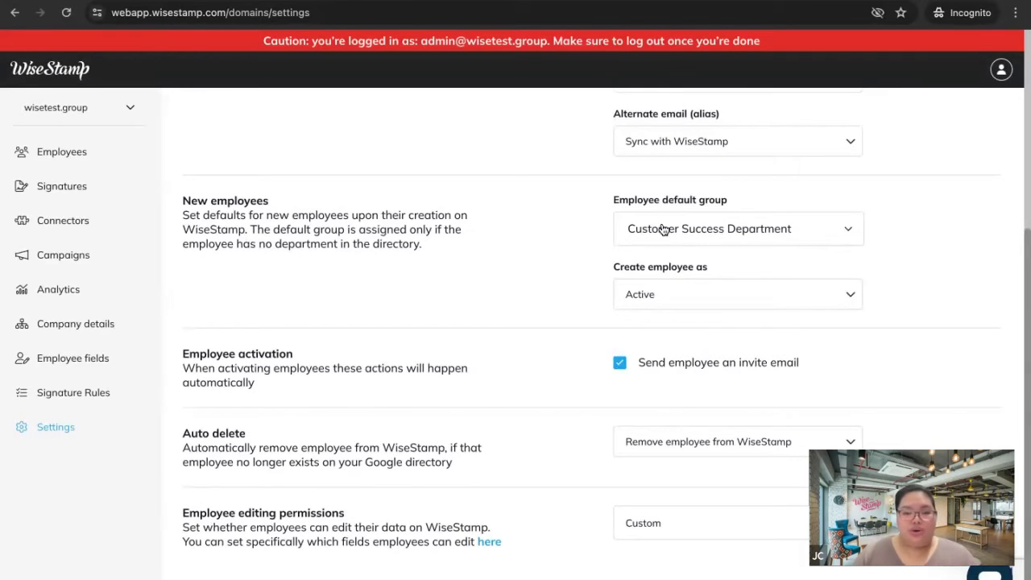
Step: View the default group choices for new employees and confirm creating employees as Active
click(705, 232)
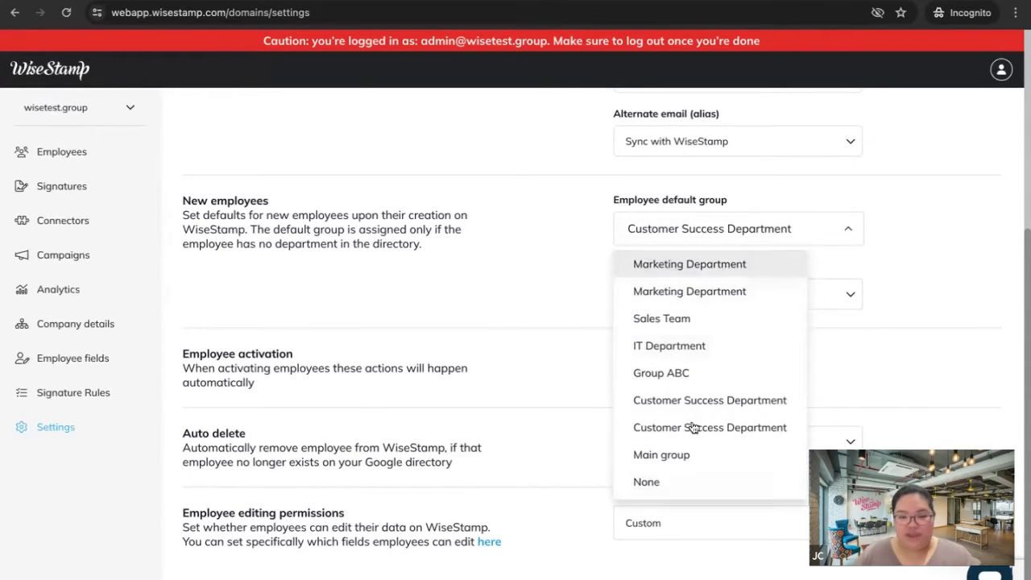
click(910, 247)
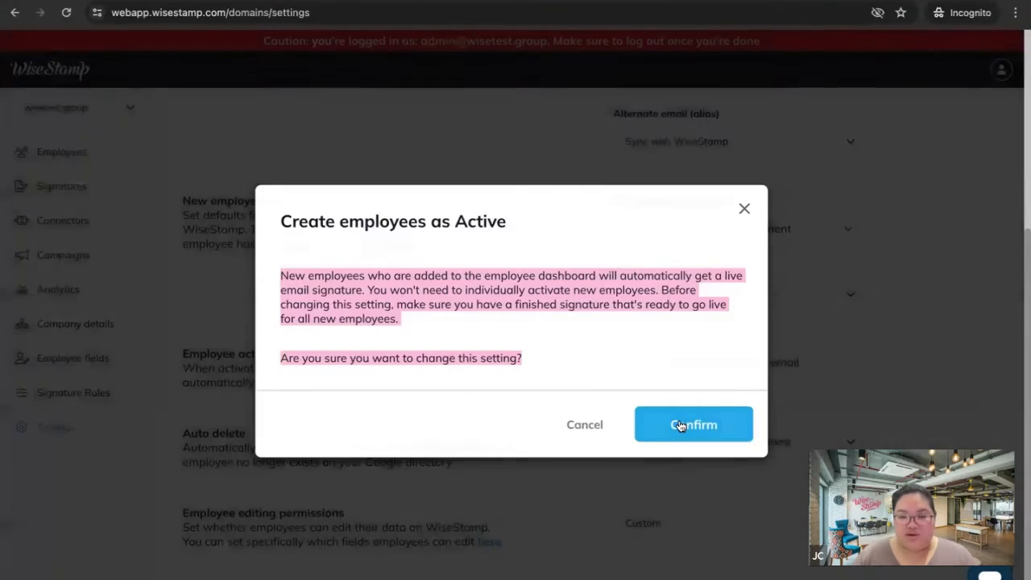
click(679, 425)
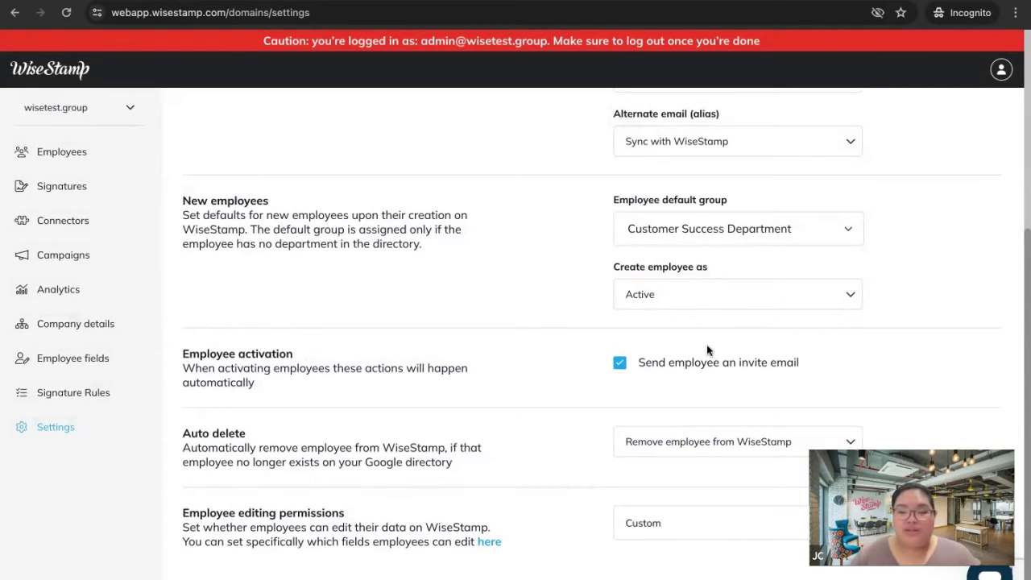
scroll(707, 350, down, 1)
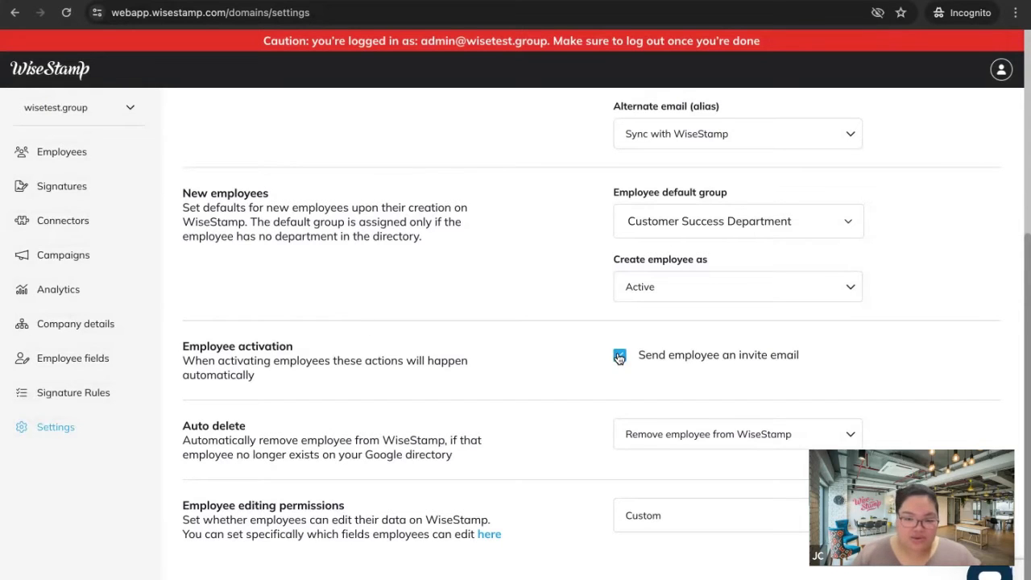
scroll(539, 360, up, 1)
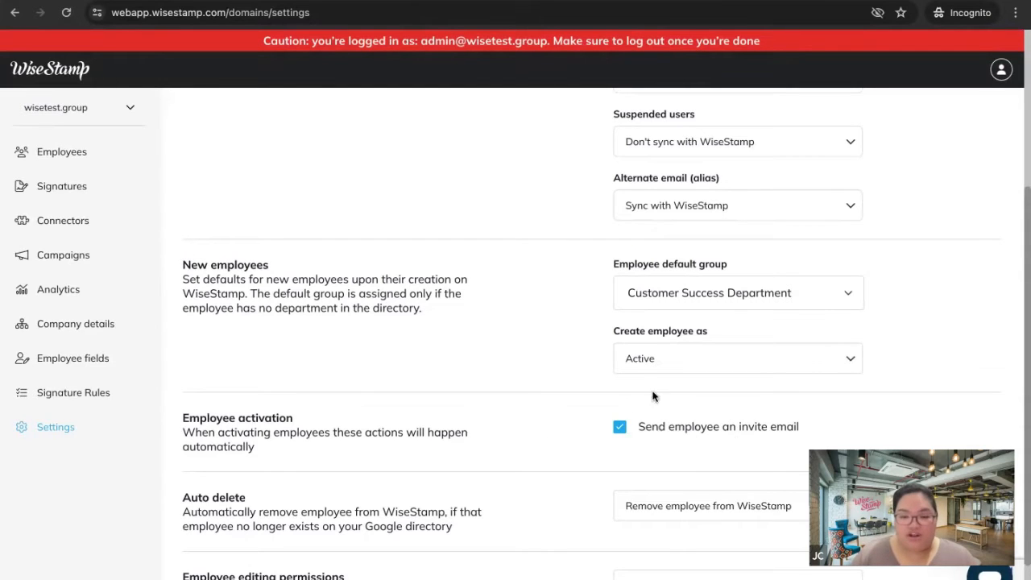
Step: Open the invite email settings and examine the subject, sender, email body options and email preview
scroll(481, 308, up, 3)
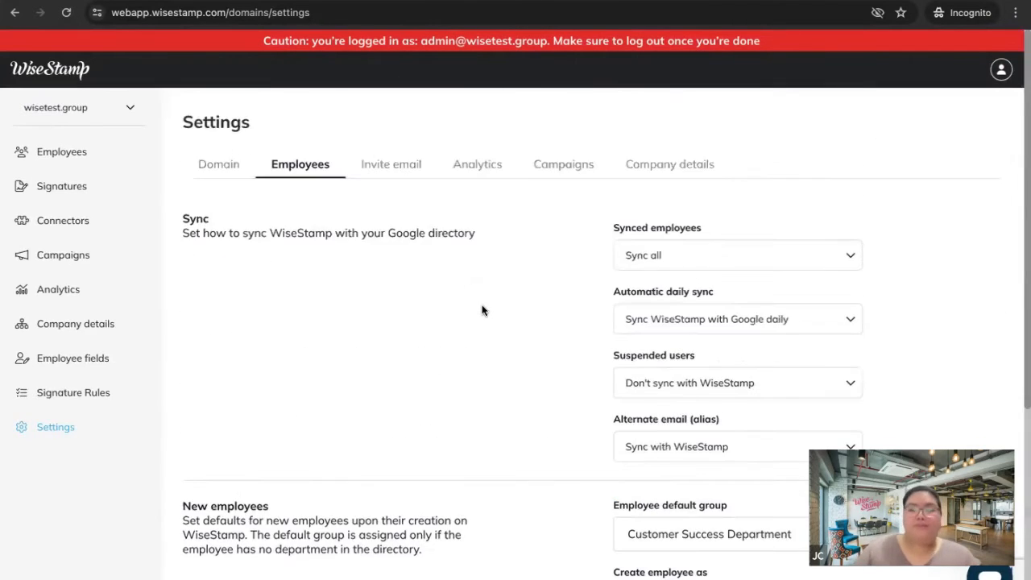
click(376, 171)
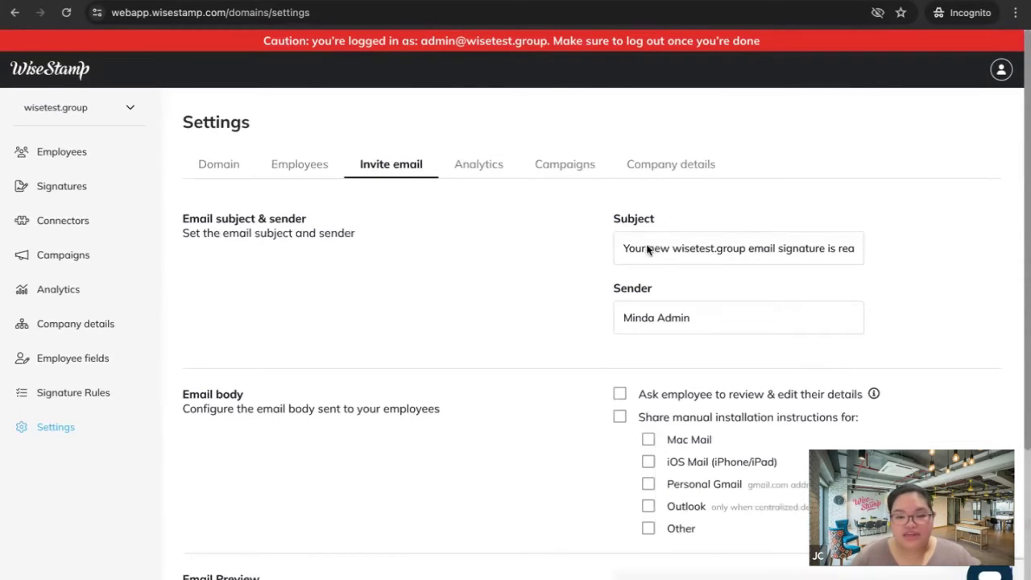
scroll(549, 390, down, 3)
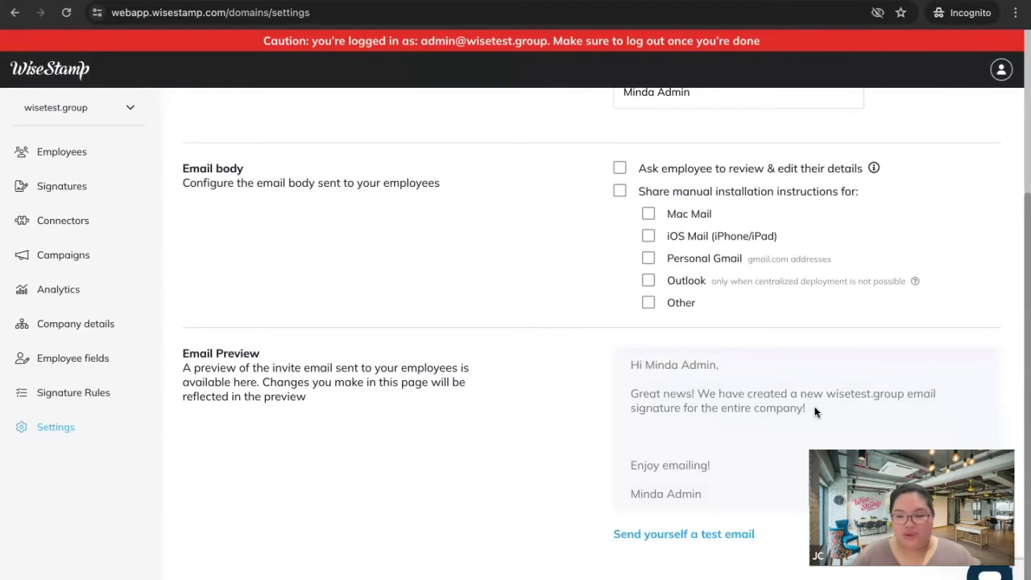
scroll(635, 370, up, 3)
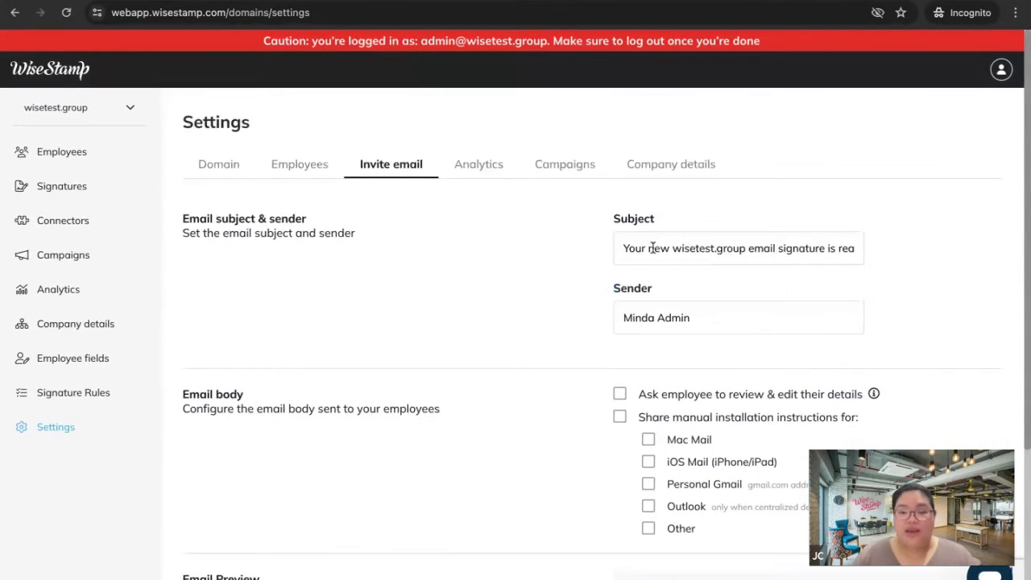
triple_click(652, 248)
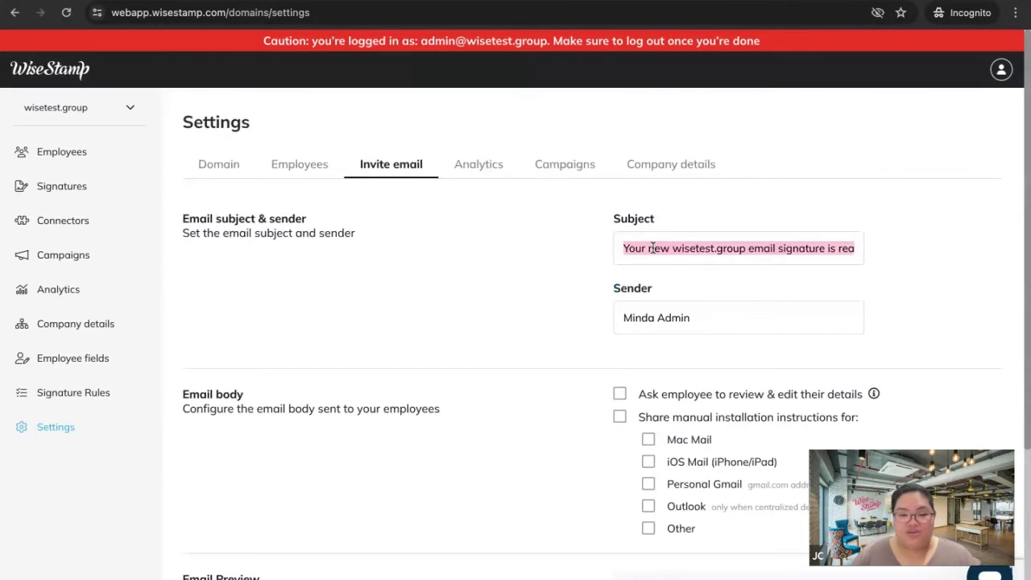
click(697, 317)
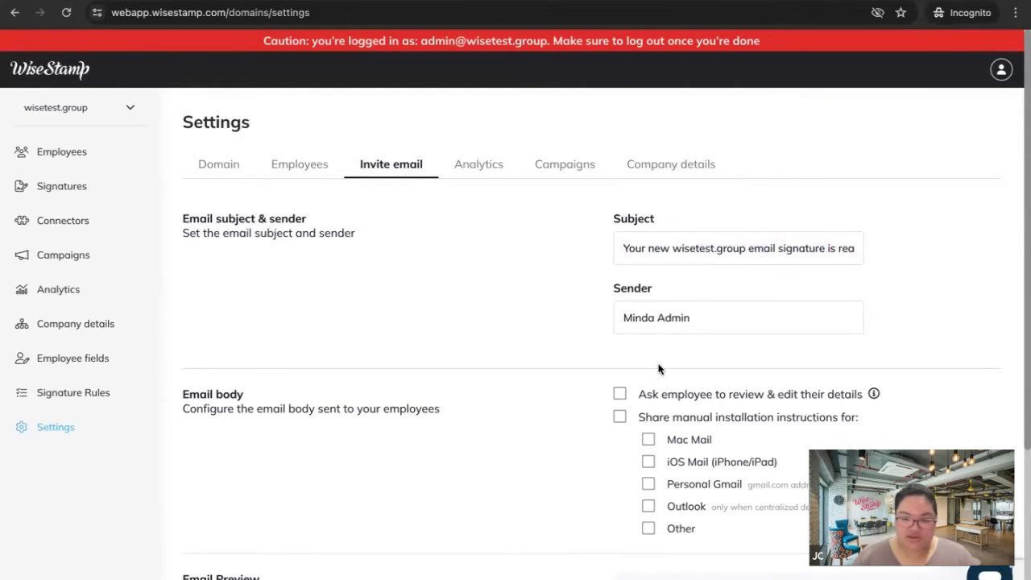
Step: Enable asking employees to review and edit their details, check the wording in the email preview, and disable the option again
click(620, 394)
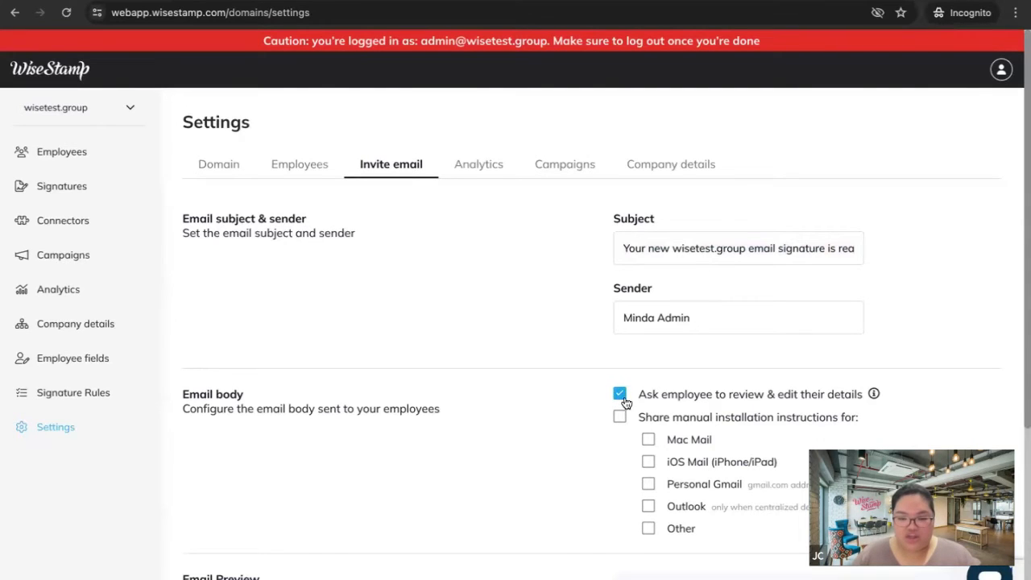
scroll(778, 414, down, 3)
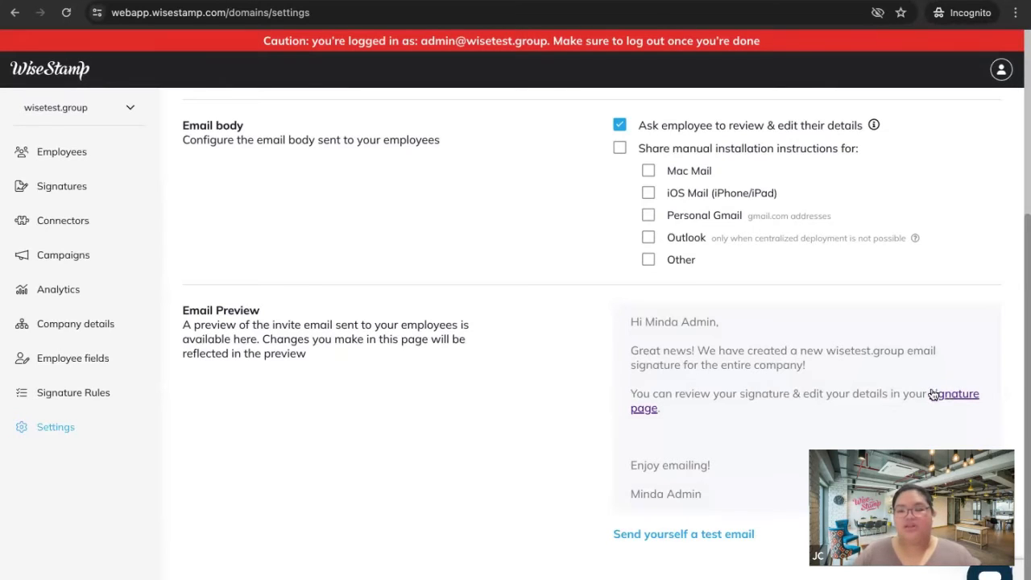
click(618, 127)
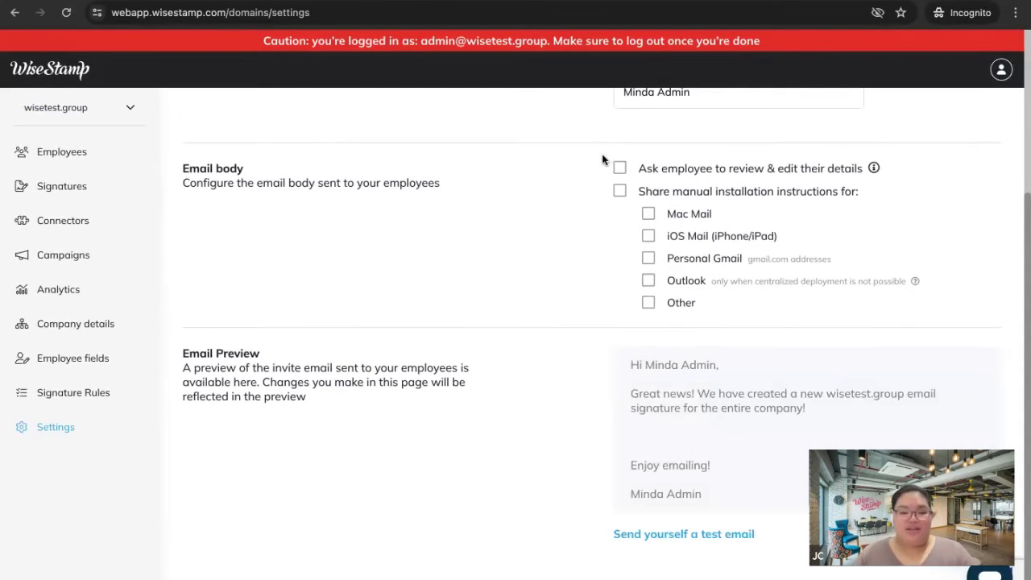
scroll(552, 241, up, 3)
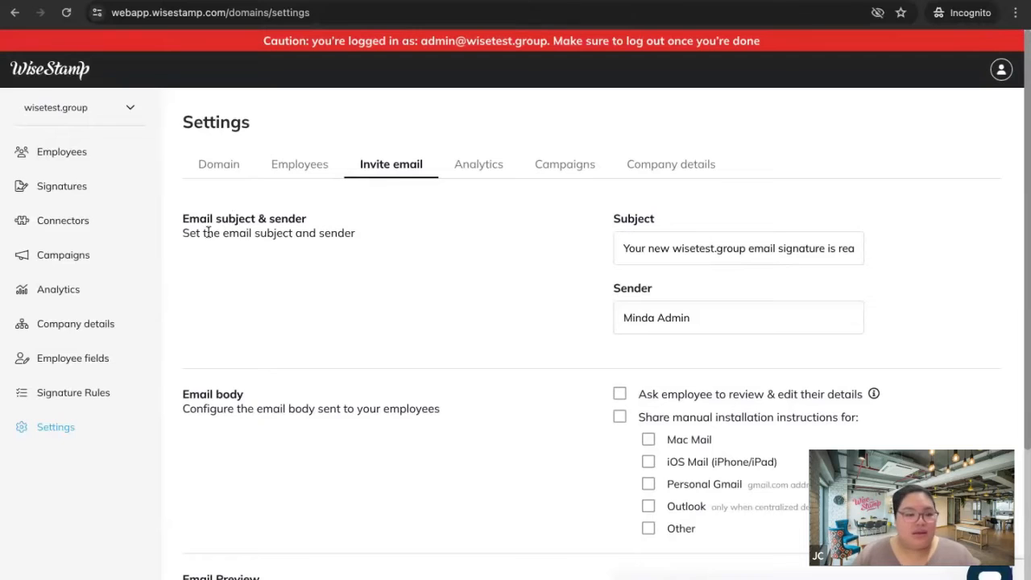
Step: Switch to the Migration Webinar presentation in Google Slides and go to the Signatures Editor slide
click(194, 1)
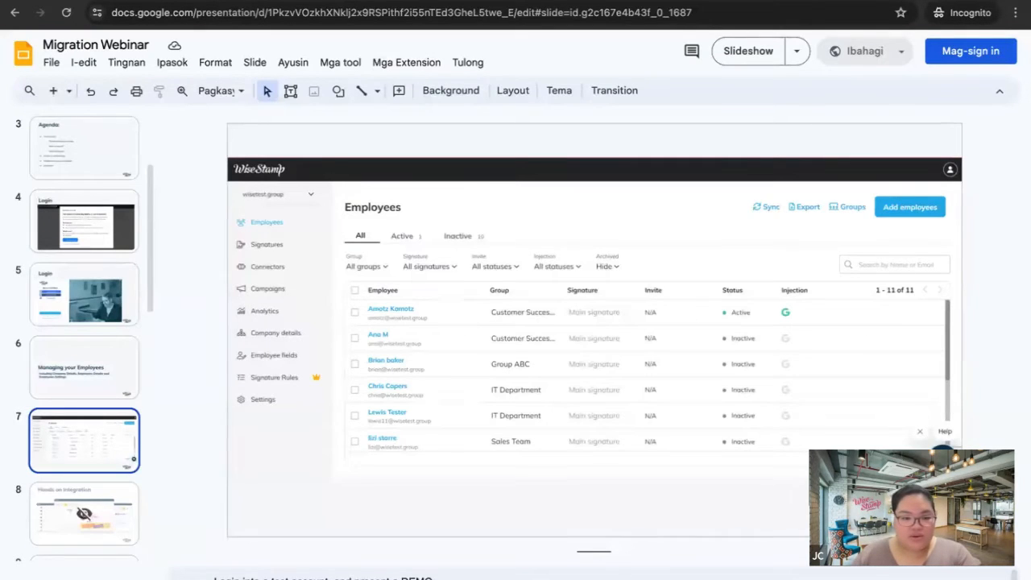
key(Down)
key(Down)
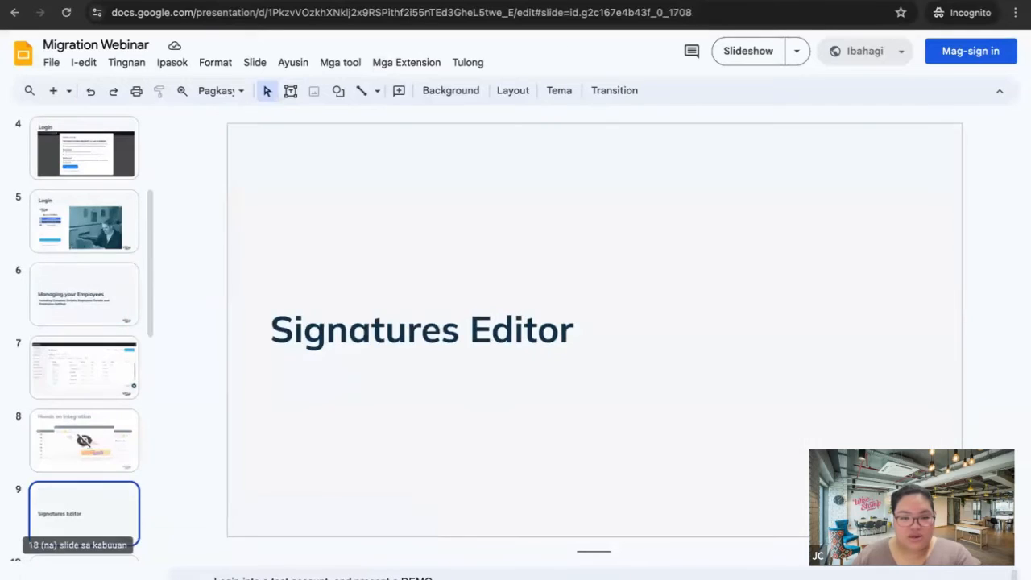
key(Down)
click(100, 435)
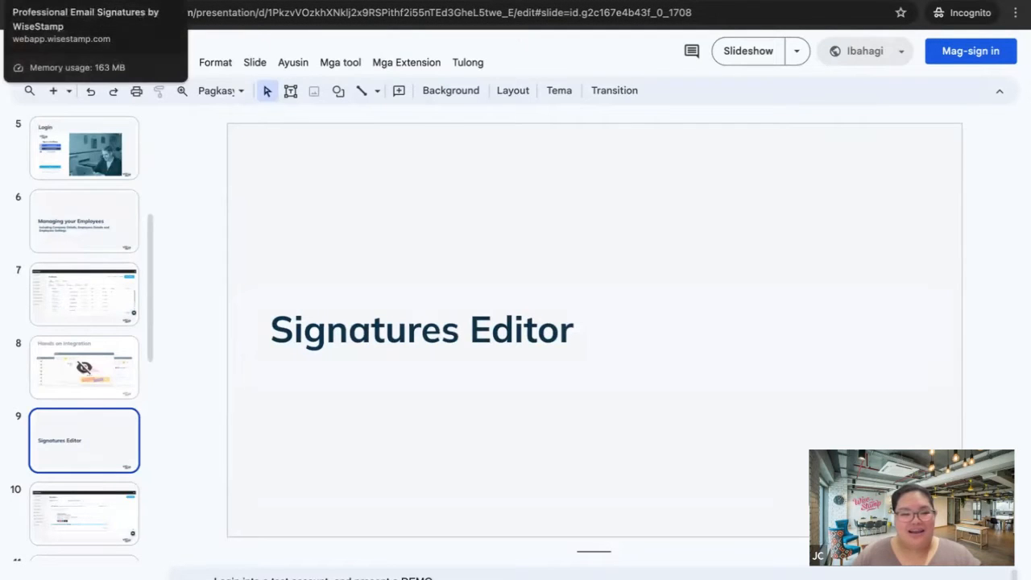
Step: Switch back to WiseStamp, open the signatures page and look through all the existing signatures
click(89, 2)
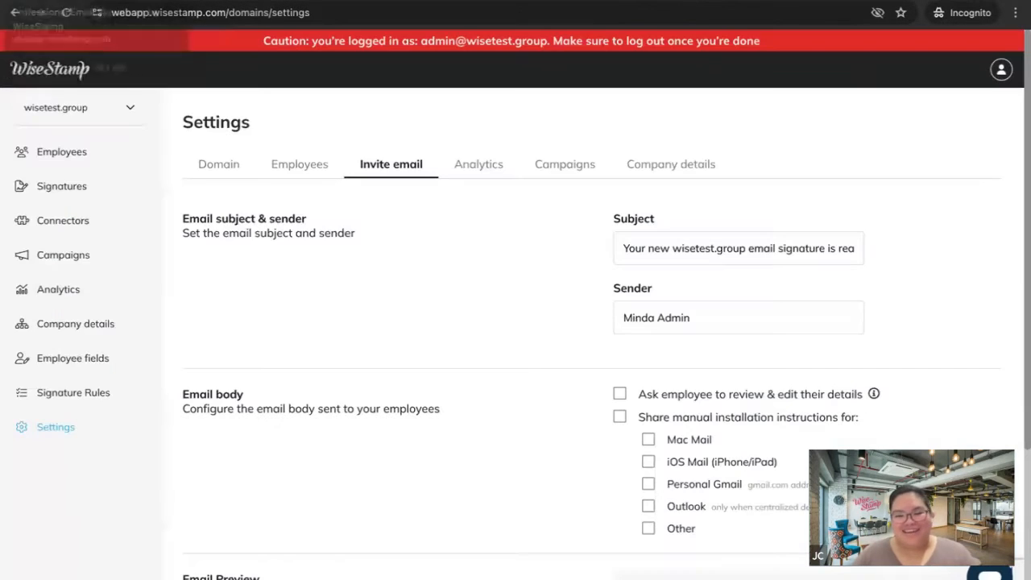
click(79, 192)
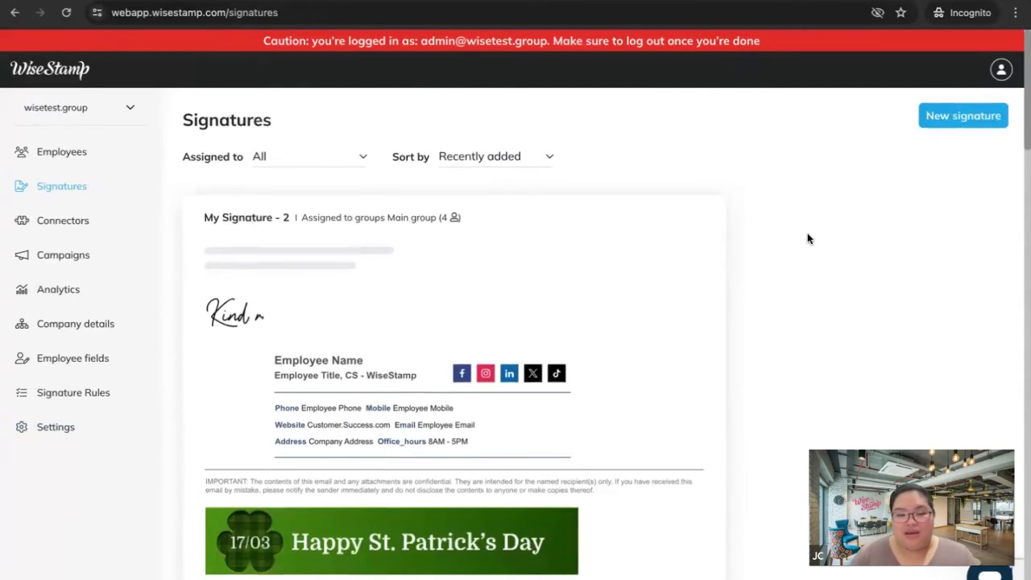
scroll(807, 239, down, 10)
scroll(813, 239, up, 5)
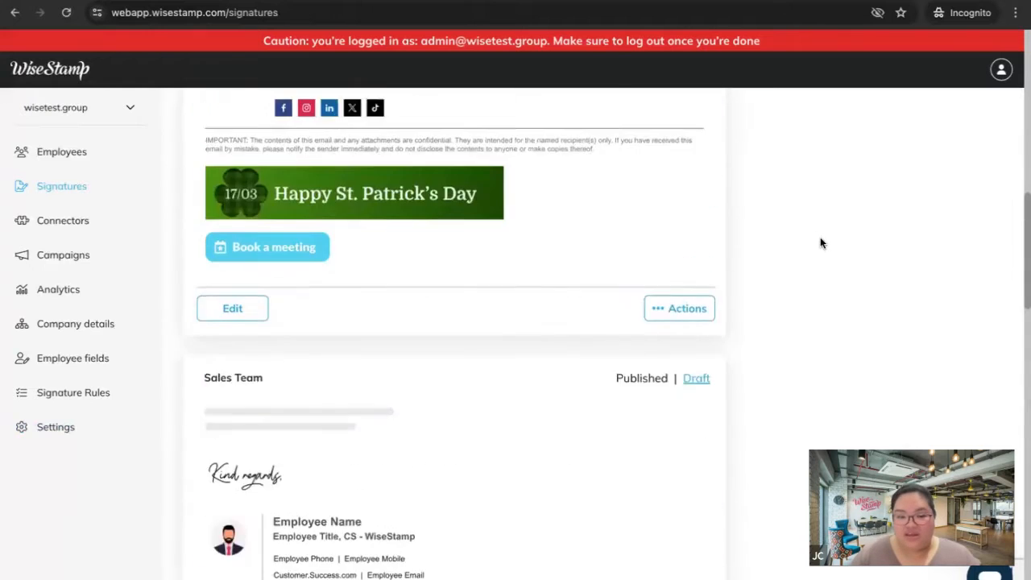
scroll(822, 247, up, 3)
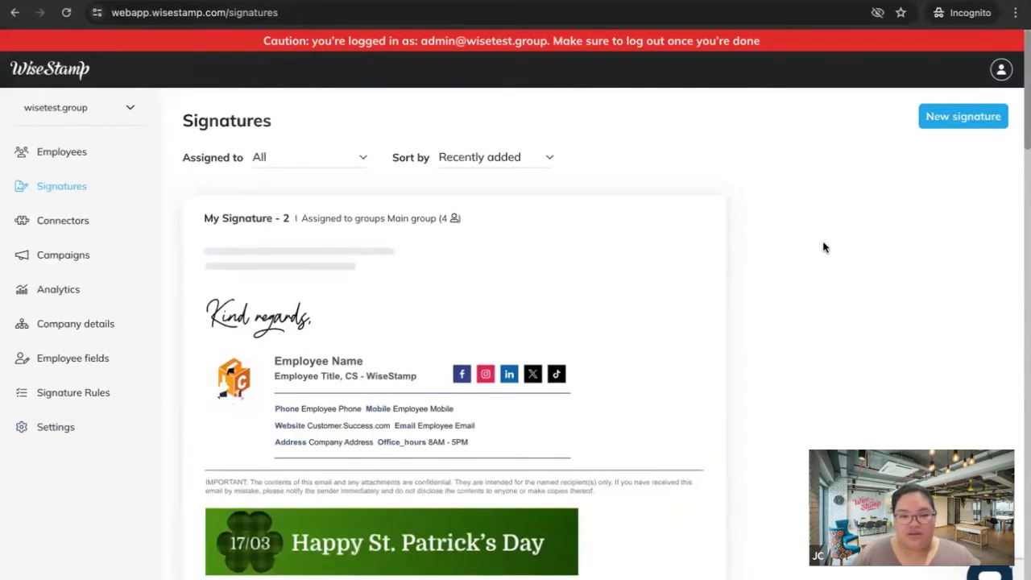
scroll(890, 293, down, 3)
scroll(890, 292, down, 10)
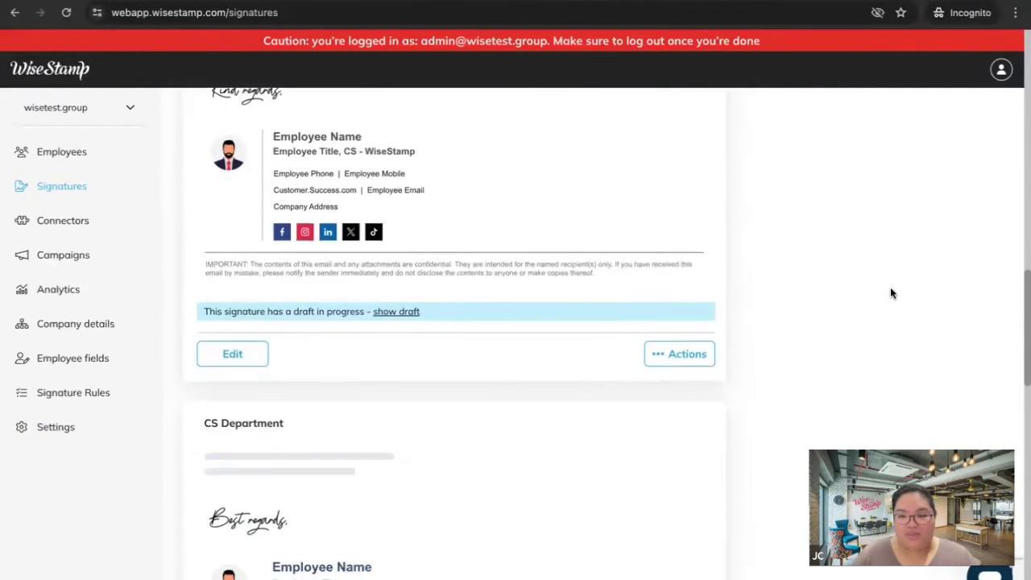
scroll(890, 293, down, 5)
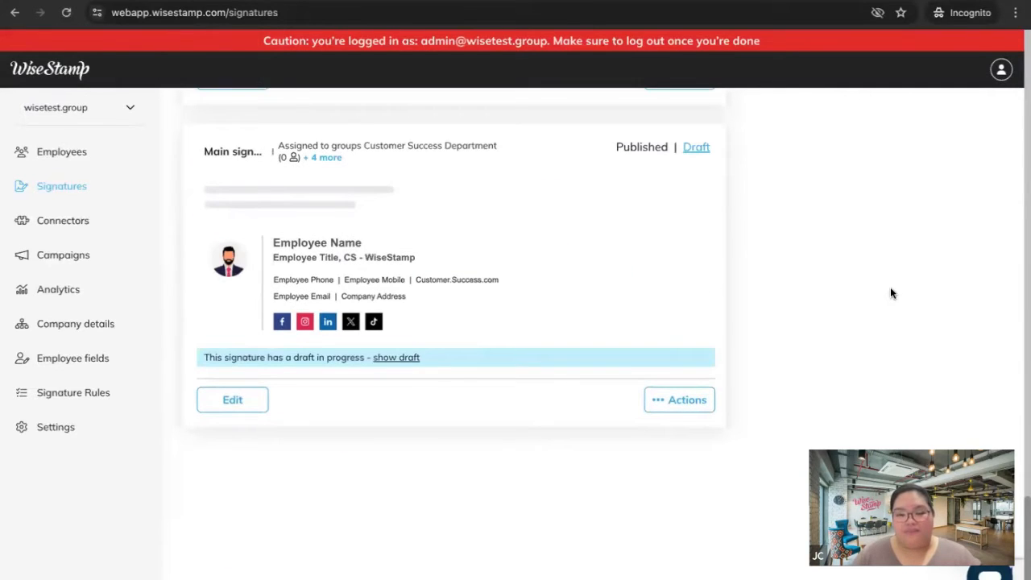
scroll(891, 293, up, 10)
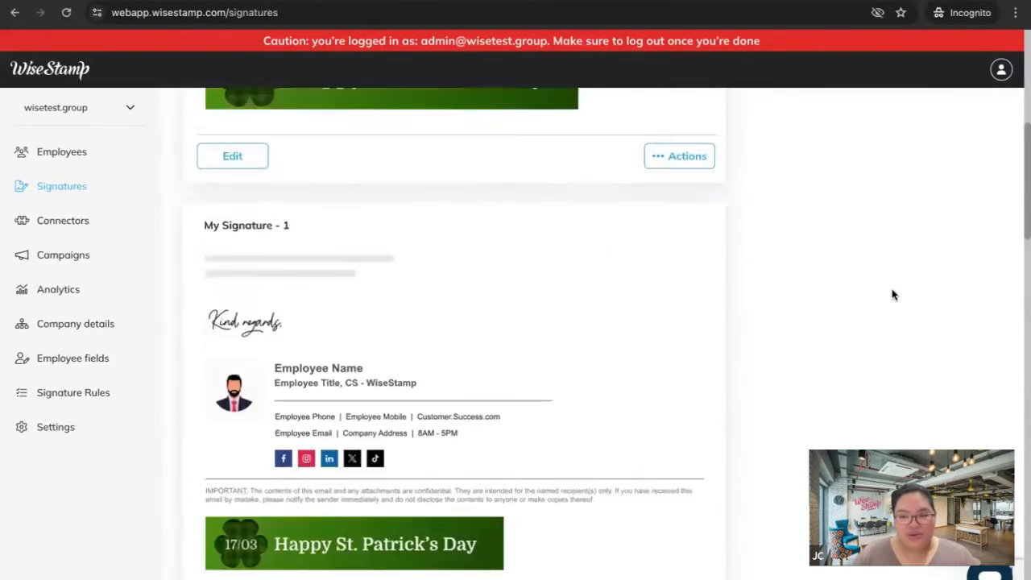
scroll(892, 295, up, 8)
Step: Create a new signature titled "Management Signature"
click(956, 115)
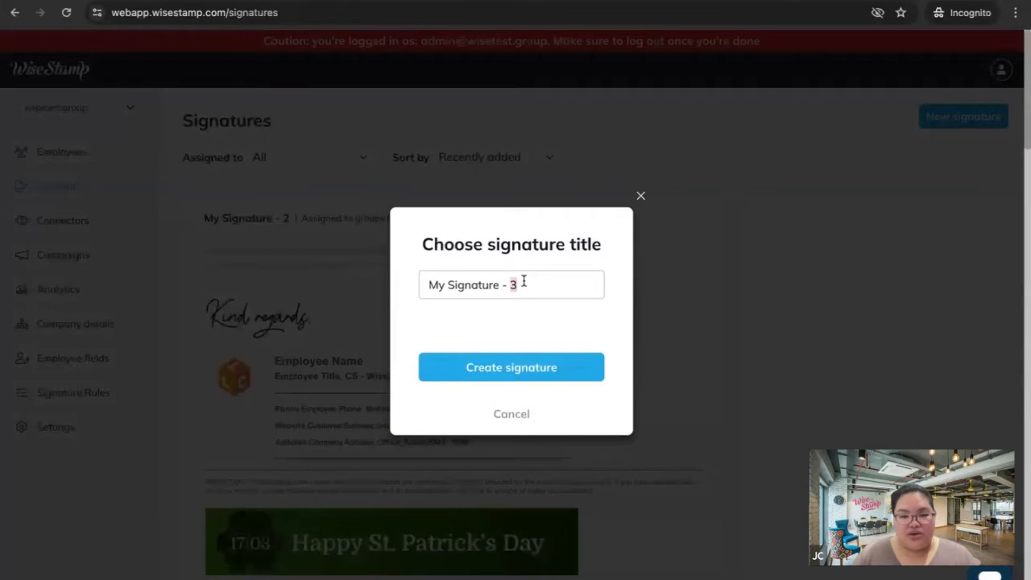
triple_click(524, 281)
key(BackSpace)
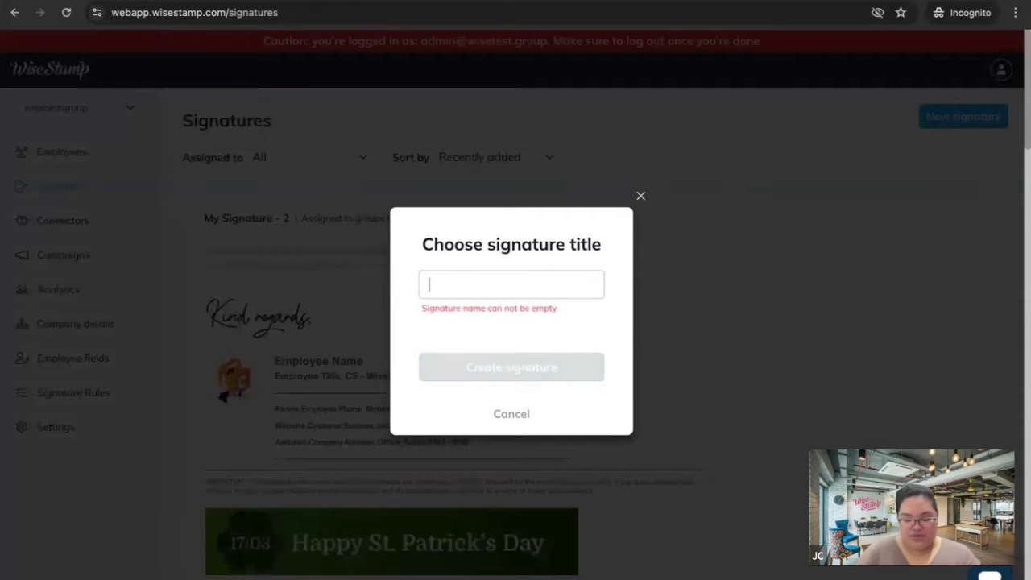
text(Management Si)
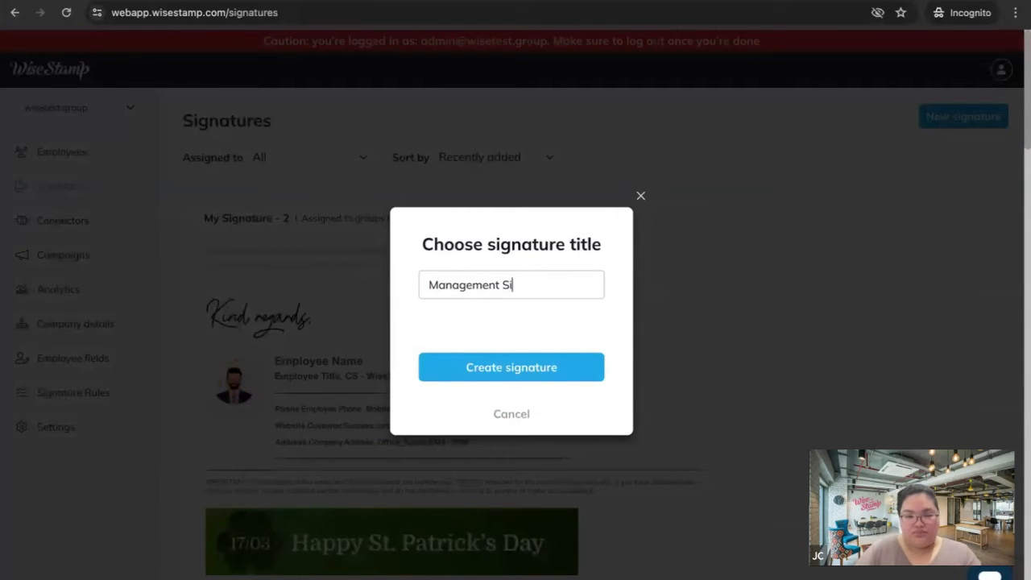
text(gnature)
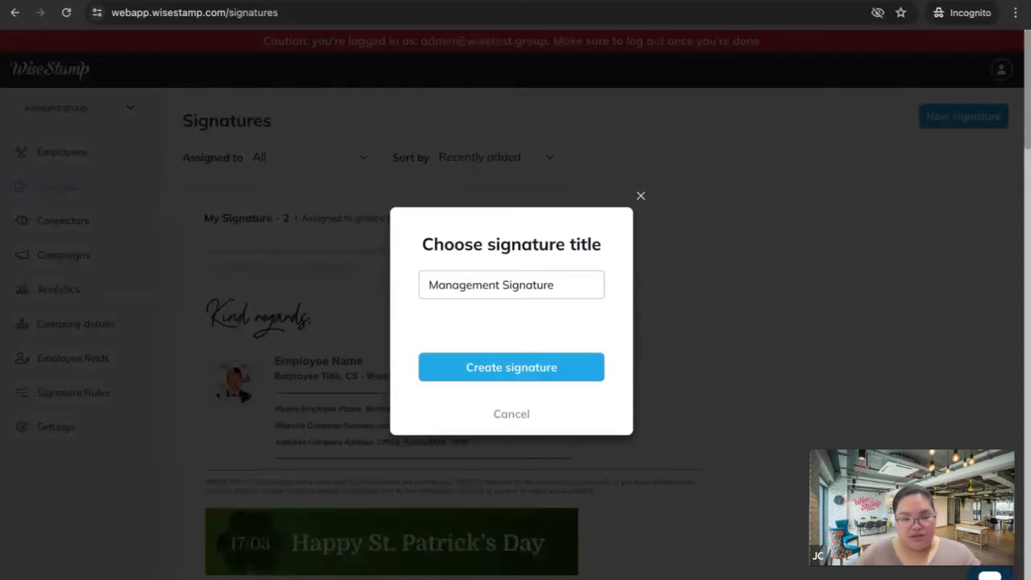
click(489, 366)
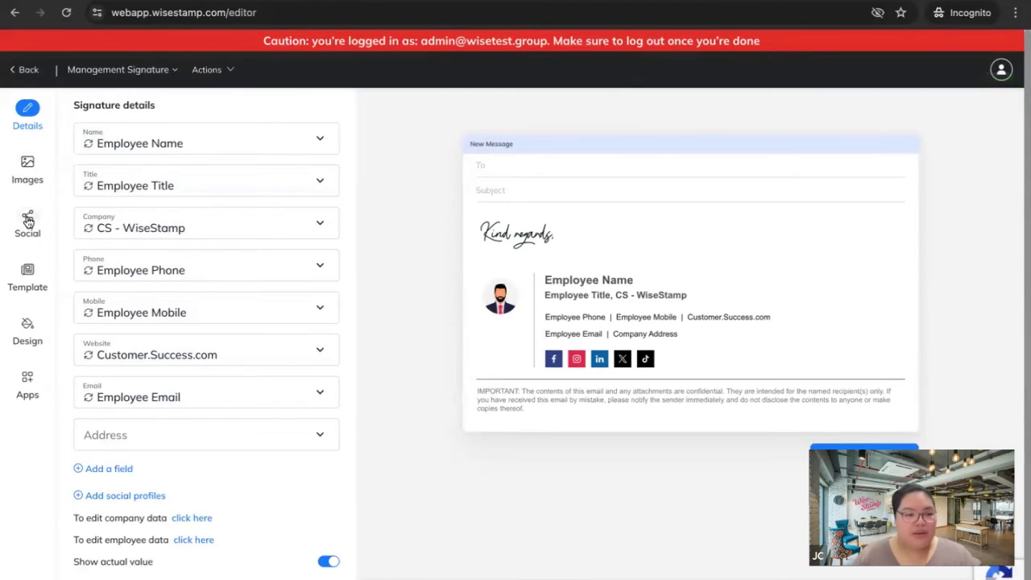
Step: Start animating the signature's profile image and add a second image with its value taken from Upload custom
click(24, 170)
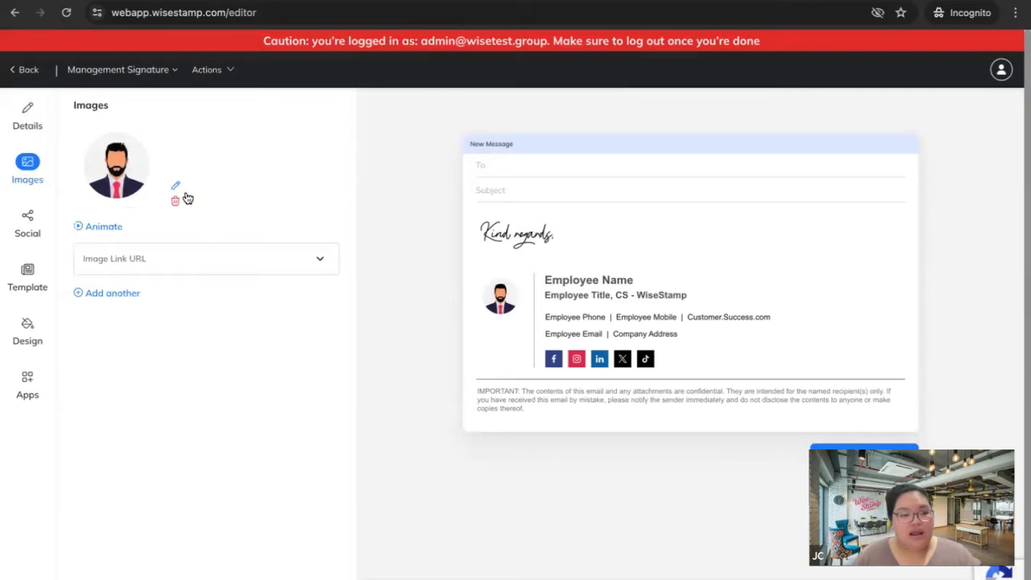
click(100, 227)
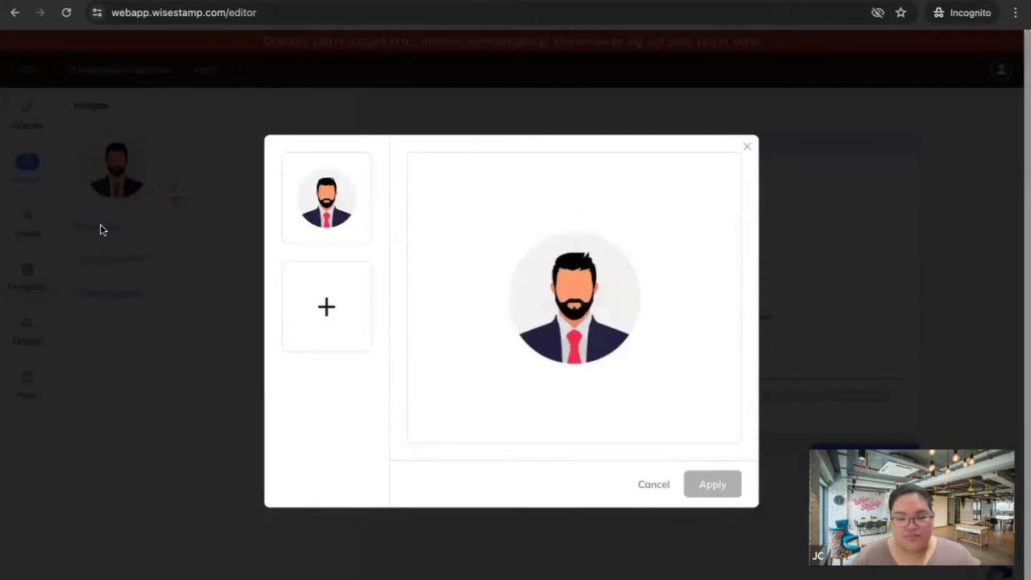
click(318, 310)
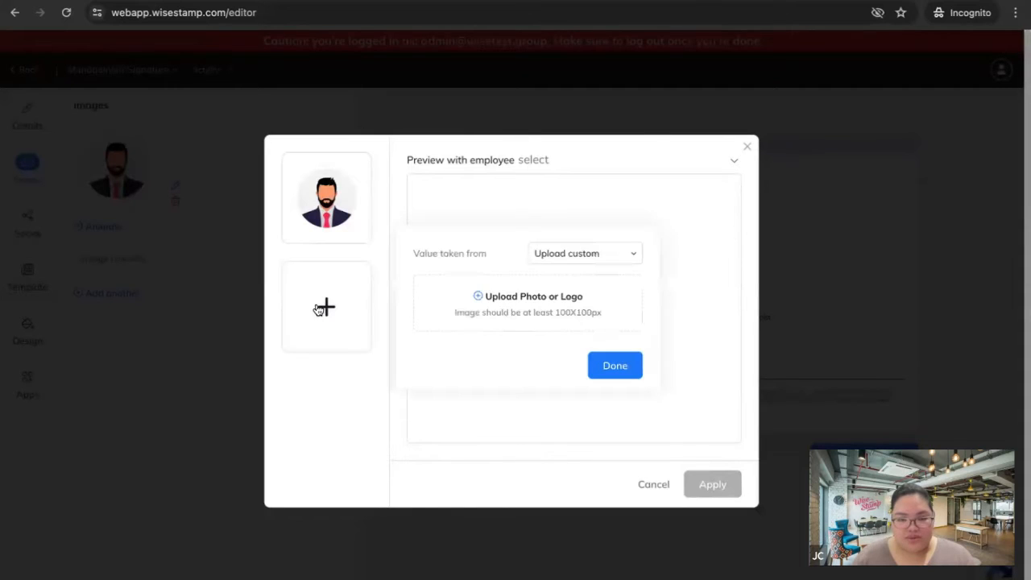
click(575, 254)
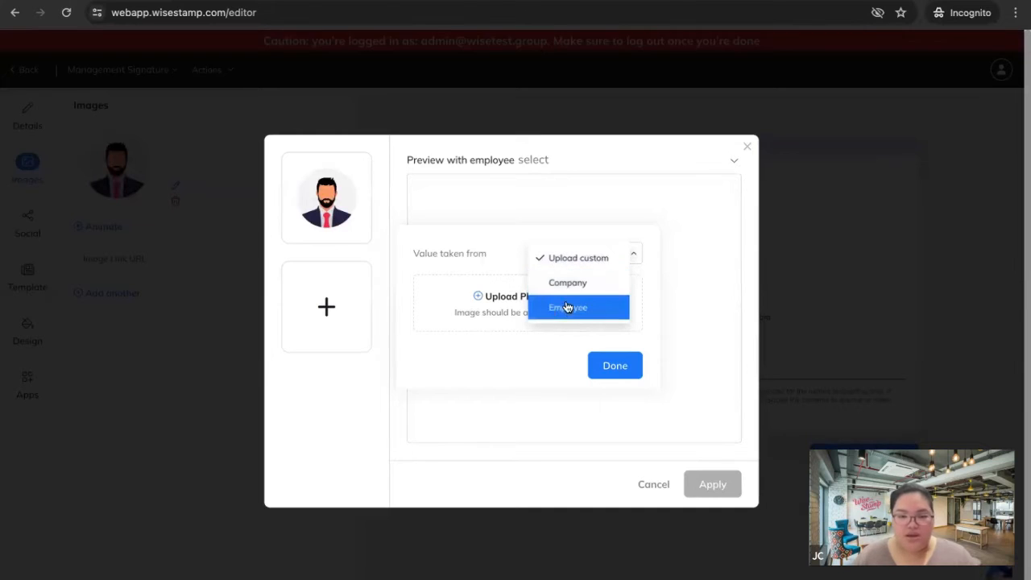
click(572, 258)
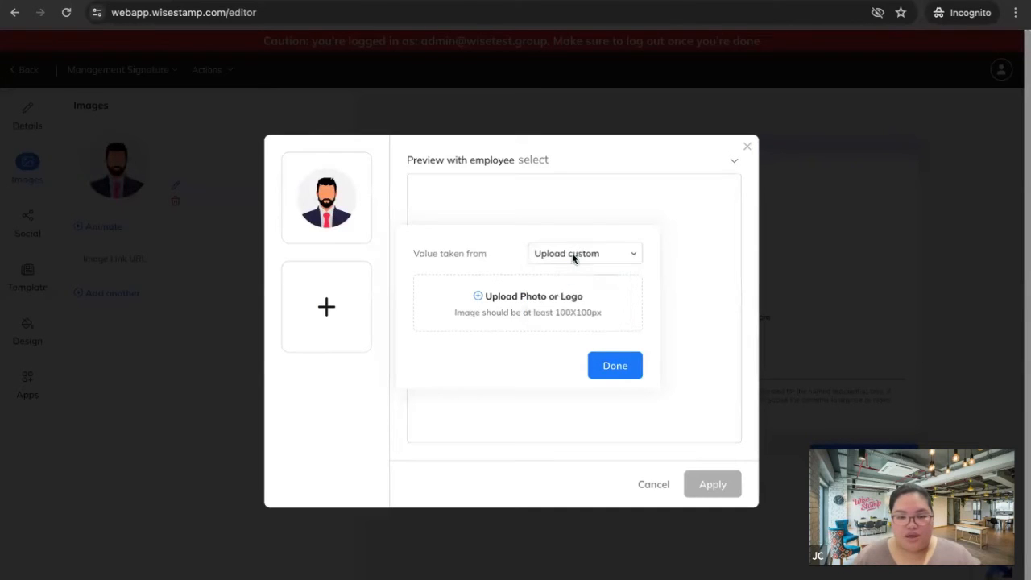
Step: Upload download.png from the Downloads folder as the animation's second image, cropped at 1:1
click(543, 296)
click(590, 327)
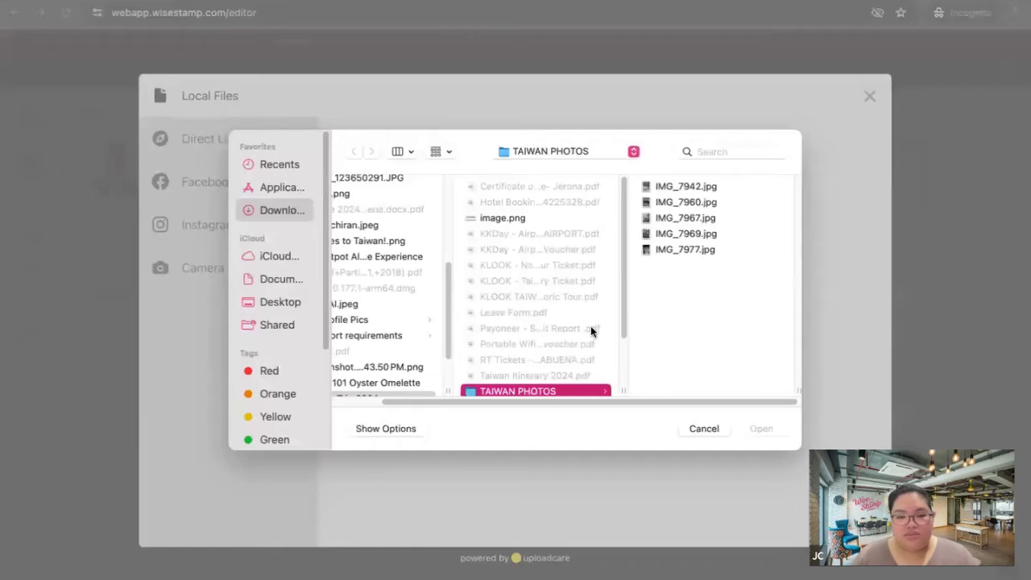
drag(433, 402, 315, 400)
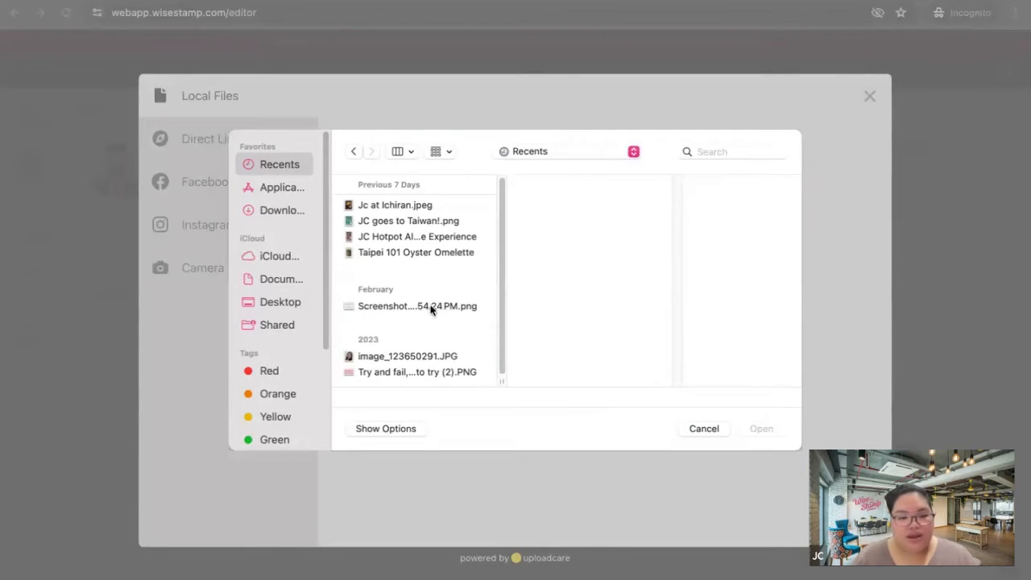
click(265, 212)
scroll(426, 261, down, 1)
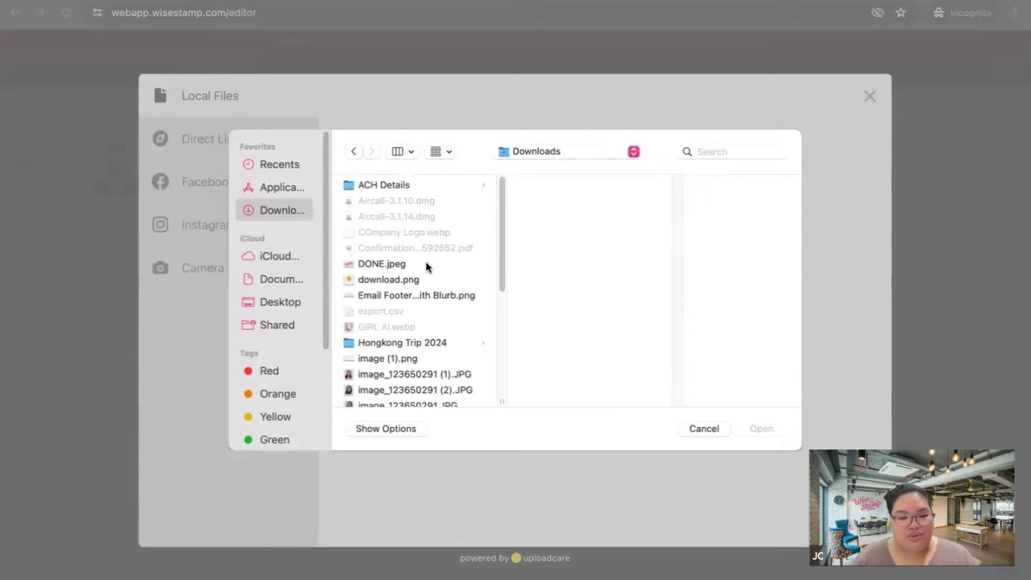
click(375, 278)
click(761, 428)
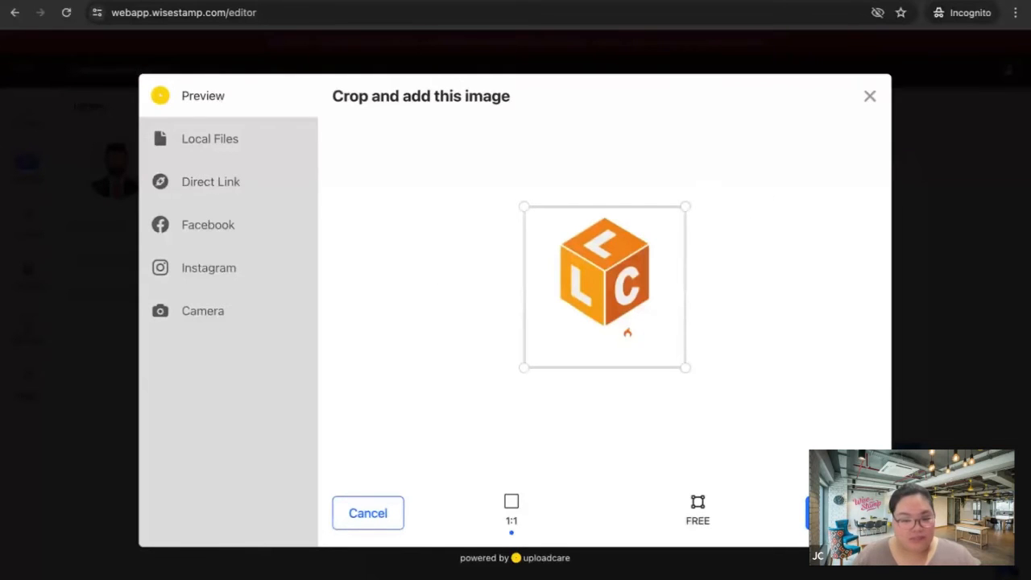
click(841, 513)
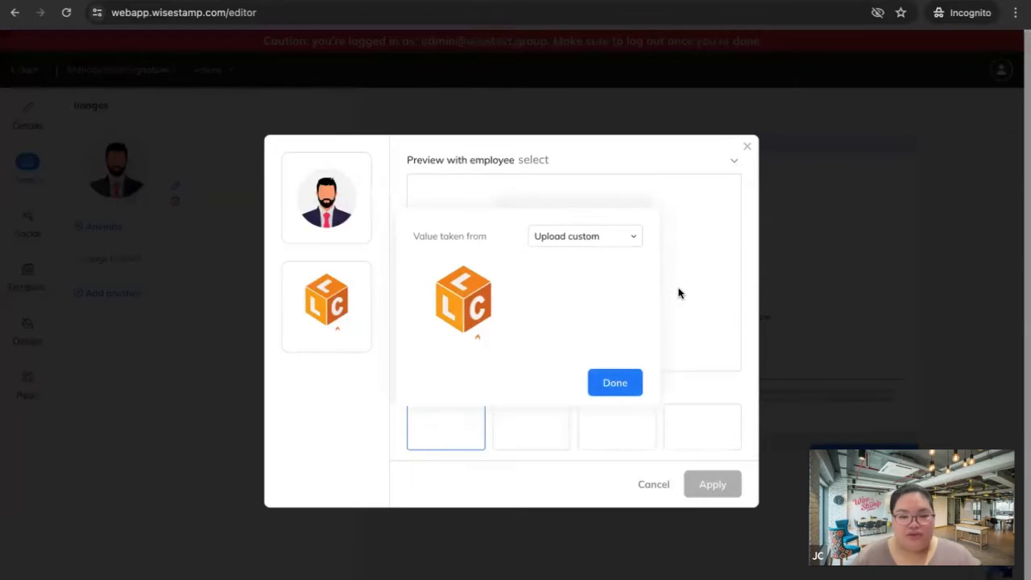
Step: Apply the two-image animation to the signature and check the options for the image link URL
click(610, 385)
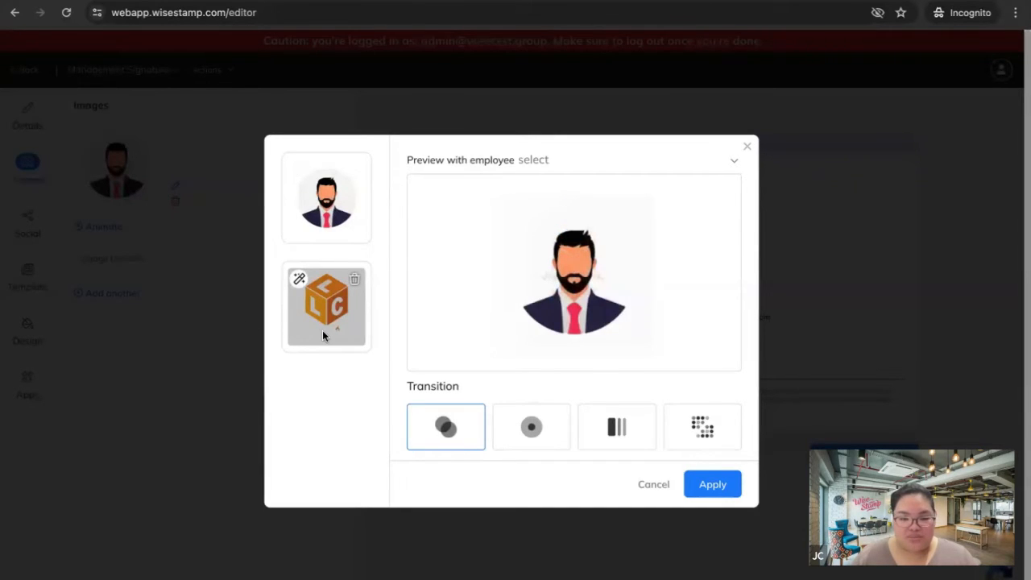
click(707, 484)
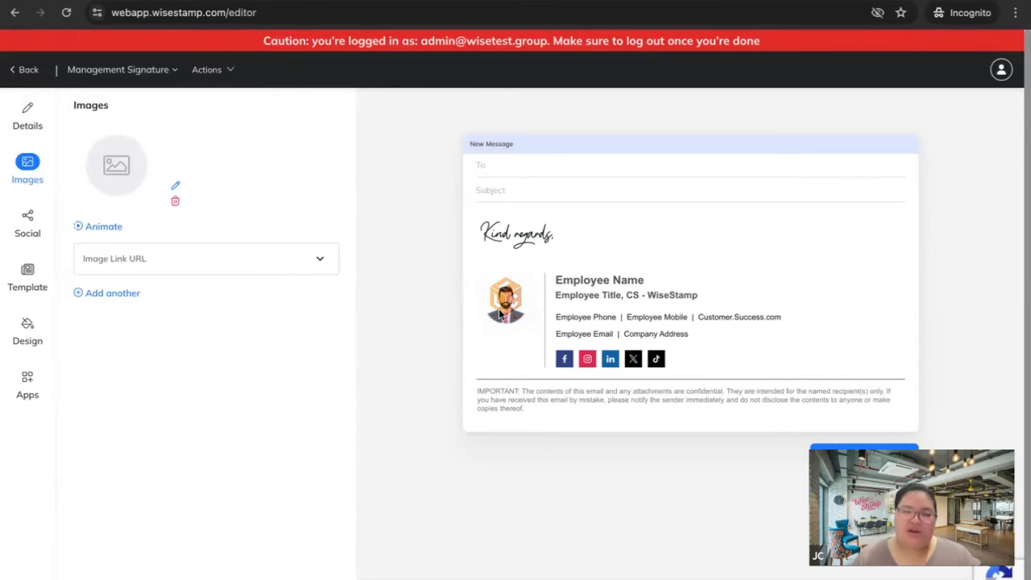
click(184, 260)
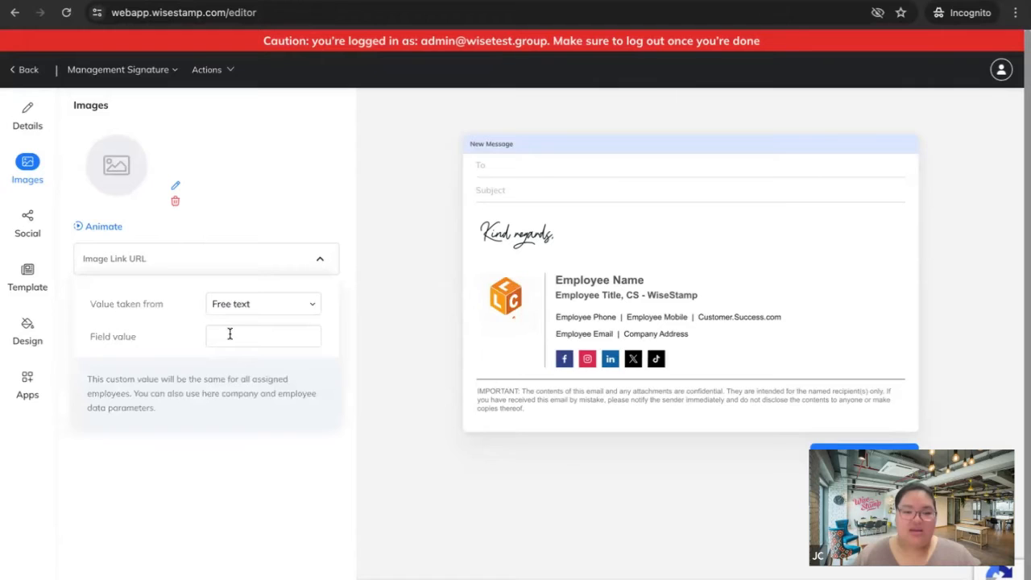
key(Escape)
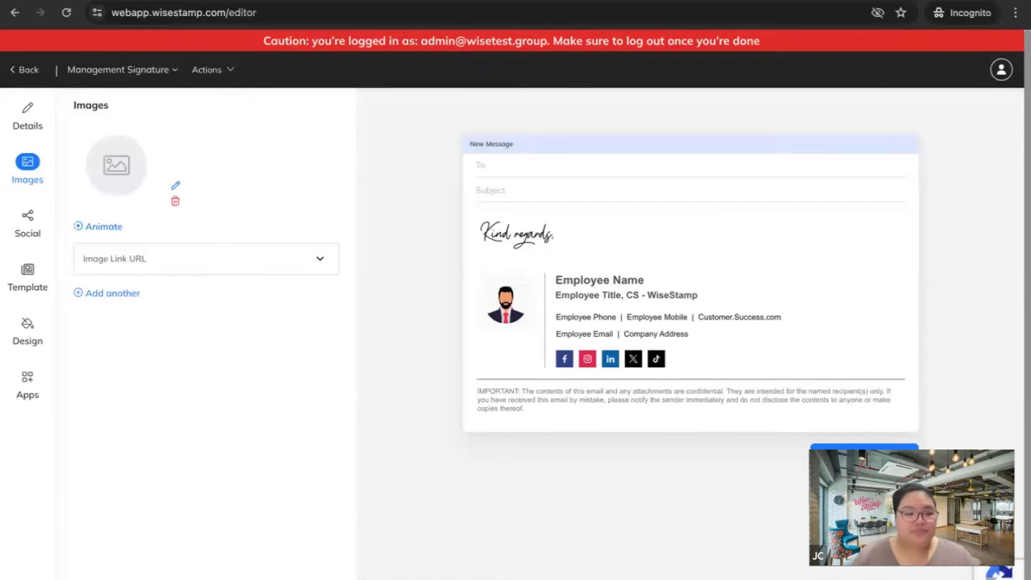
Step: Try the signature in the Horizontal template, browse the available layouts, and switch it to the Wide template
click(28, 274)
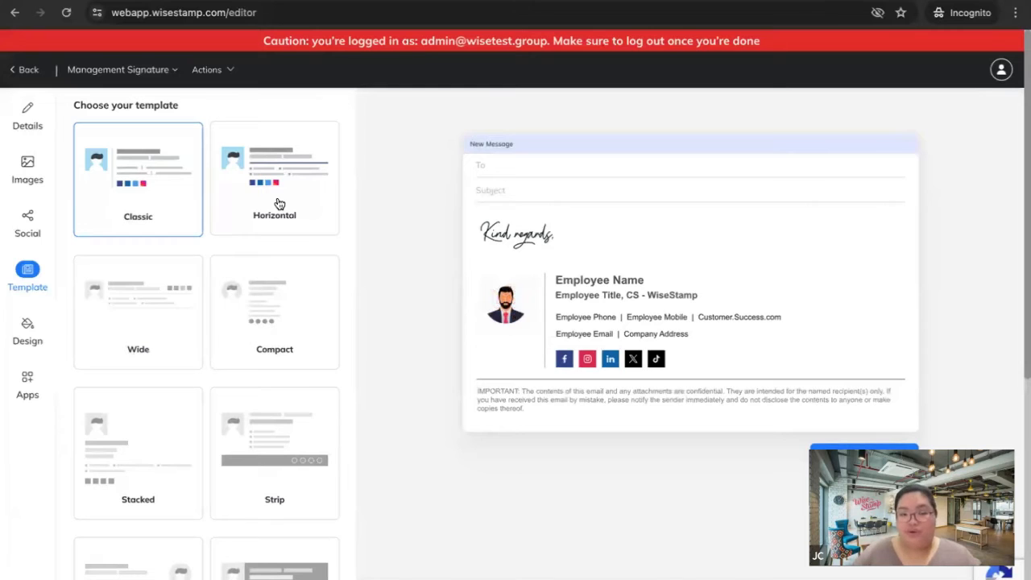
click(279, 203)
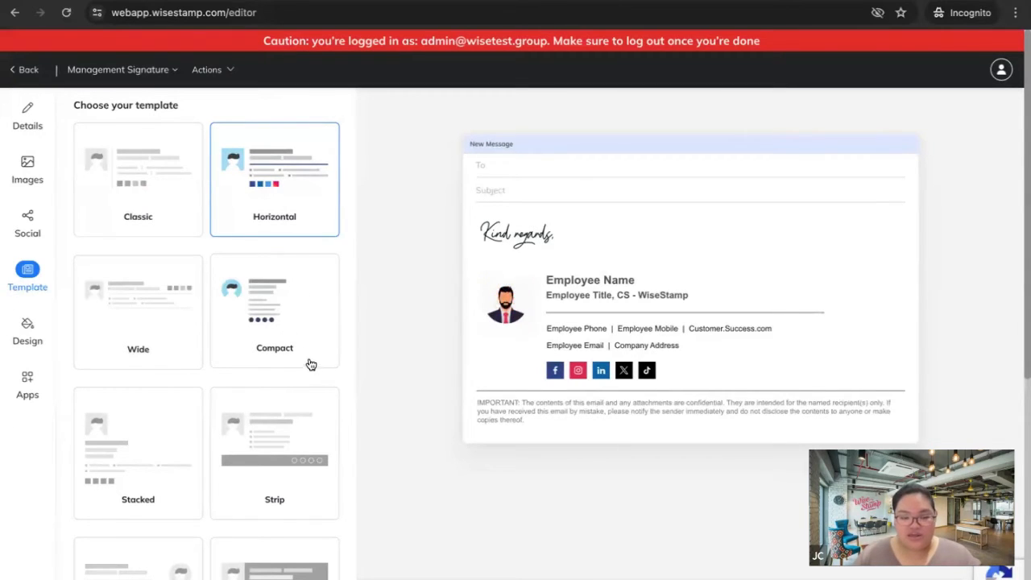
scroll(311, 365, down, 2)
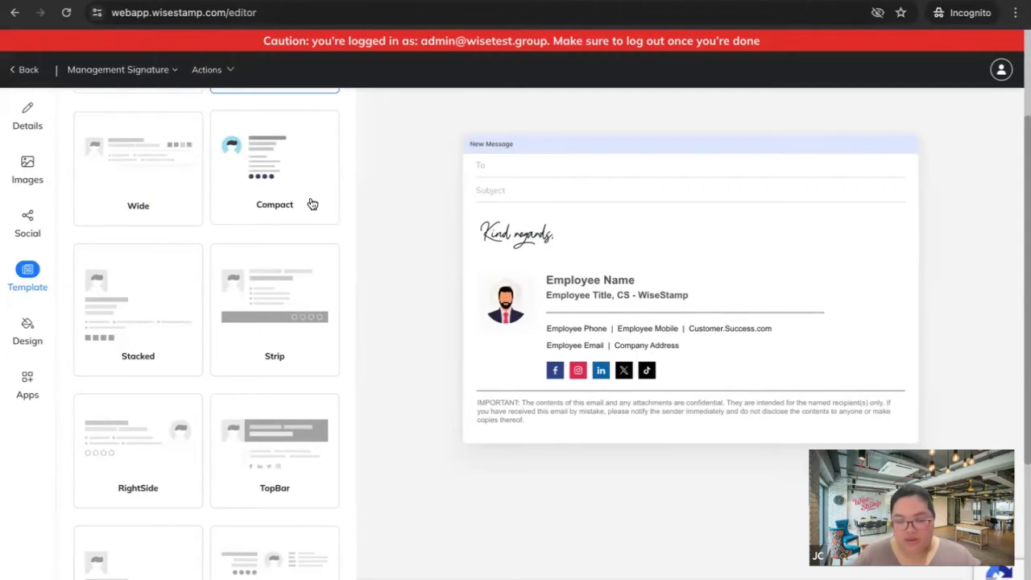
scroll(313, 204, up, 2)
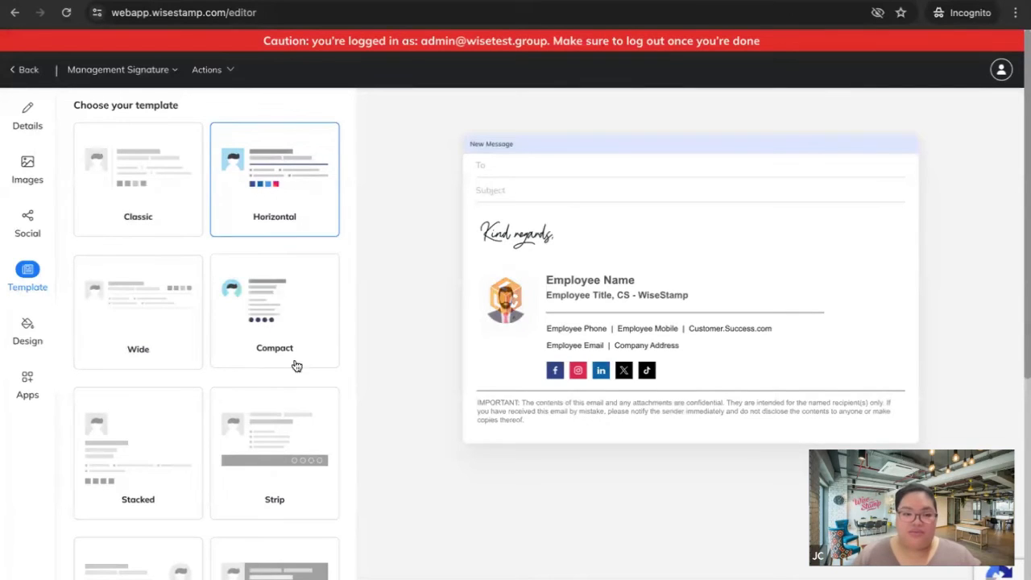
scroll(298, 365, down, 3)
scroll(324, 360, up, 3)
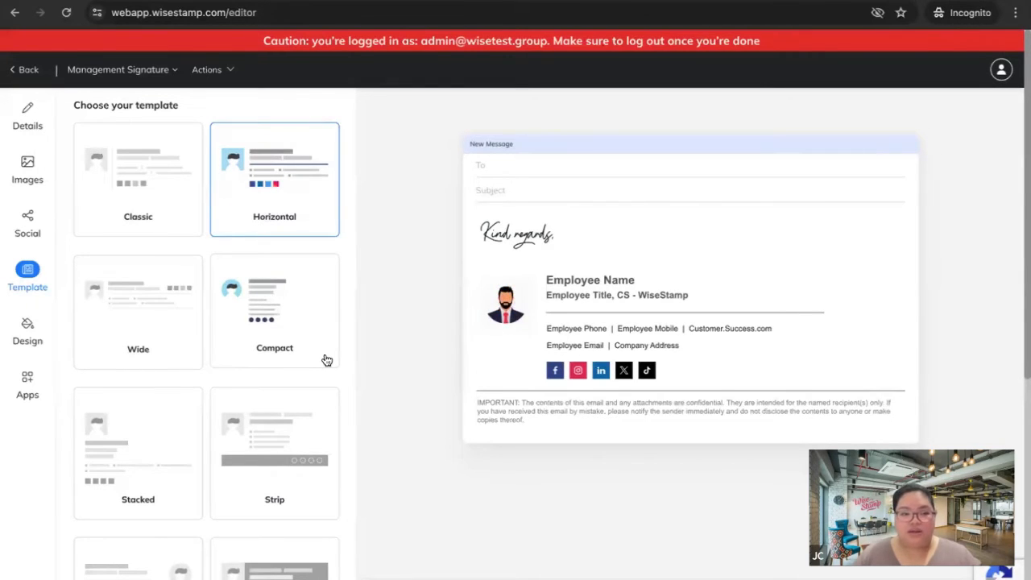
click(164, 340)
scroll(292, 387, down, 5)
scroll(306, 401, up, 5)
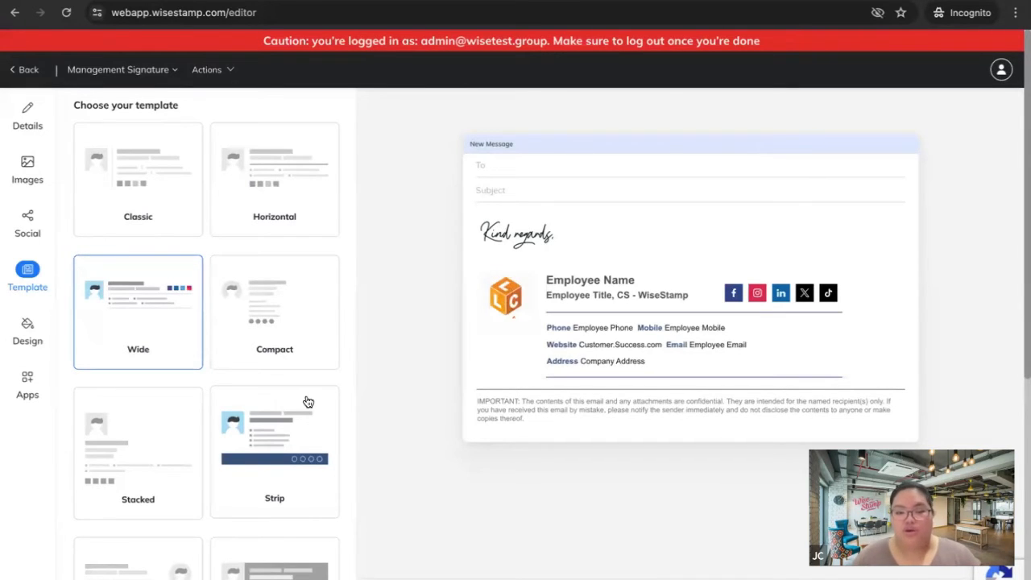
Step: Look through the signature's design settings and the list of available fonts
click(28, 327)
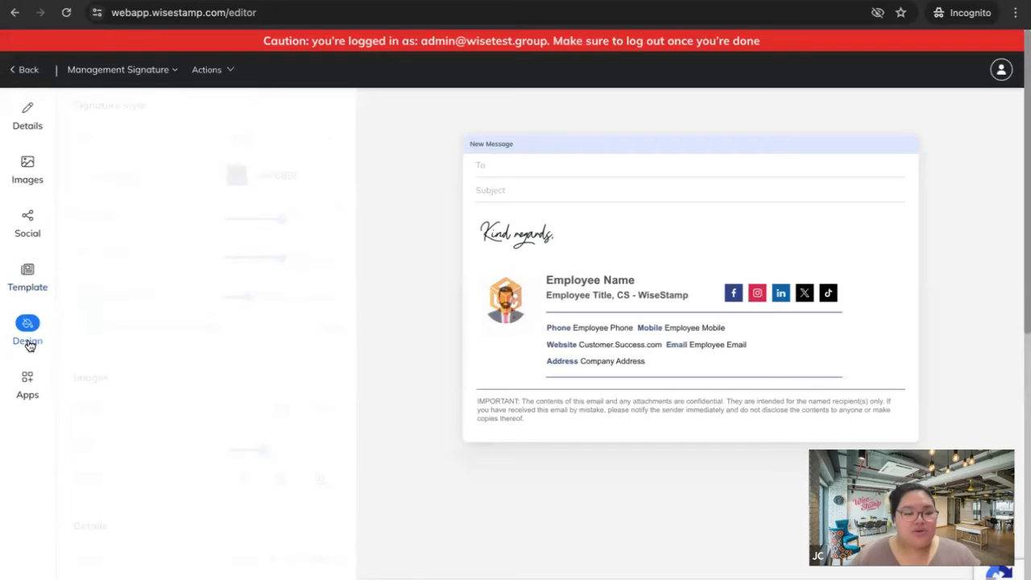
scroll(223, 332, down, 6)
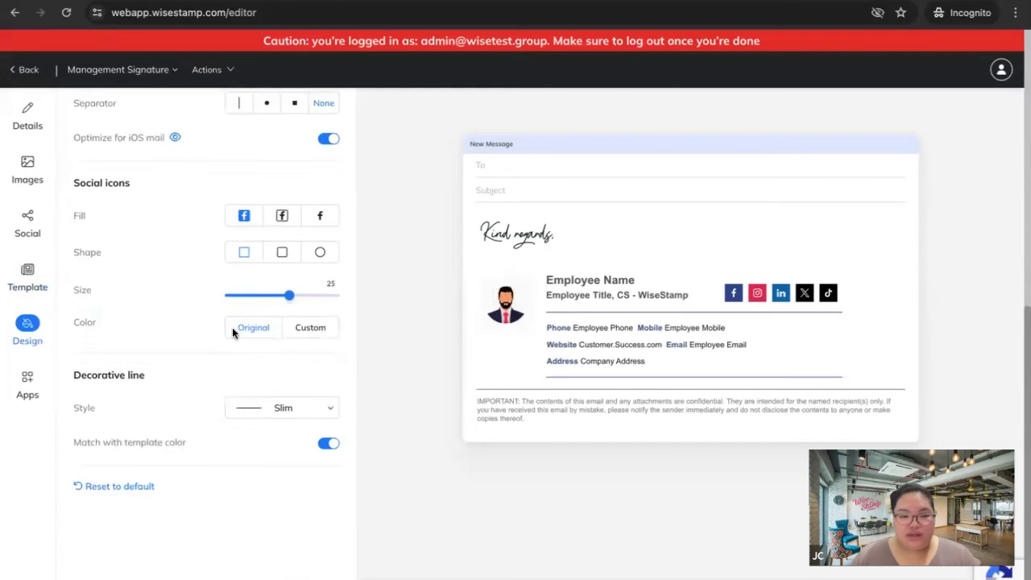
scroll(232, 327, up, 6)
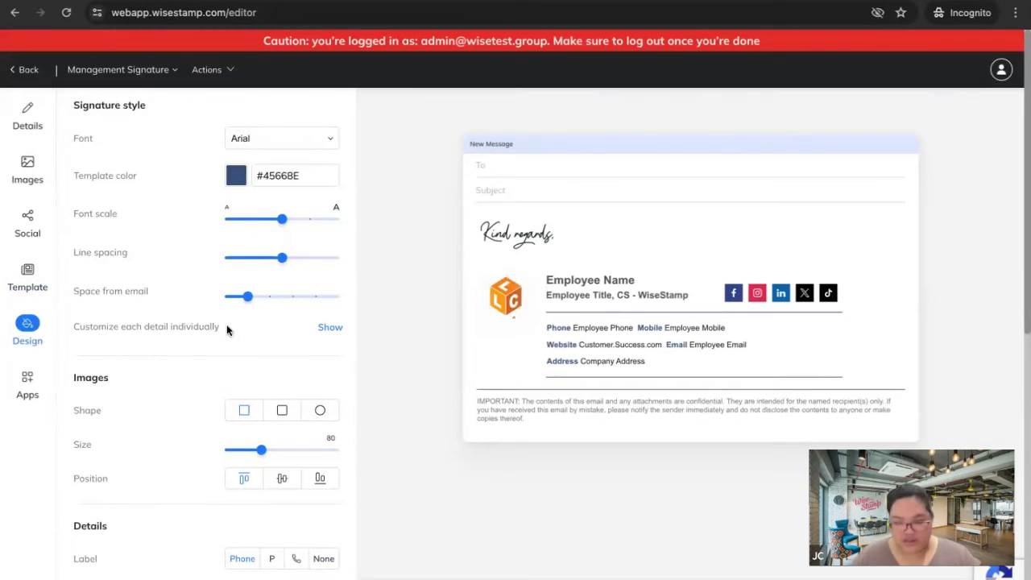
click(298, 143)
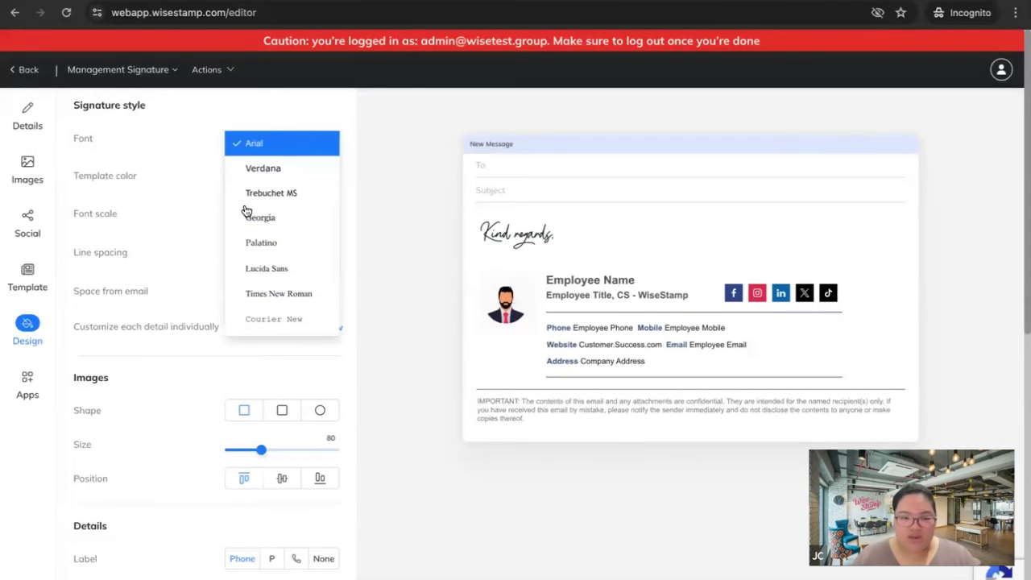
click(205, 348)
Step: Enlarge the signature image to size 131 and change the contact detail labels to icons
scroll(352, 468, down, 1)
scroll(352, 468, down, 2)
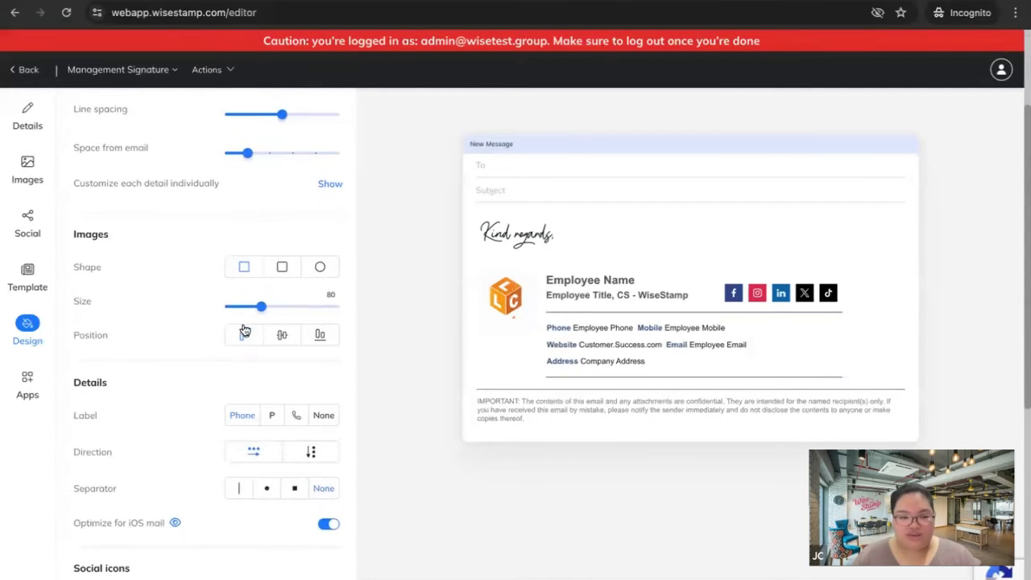
drag(260, 306, 297, 307)
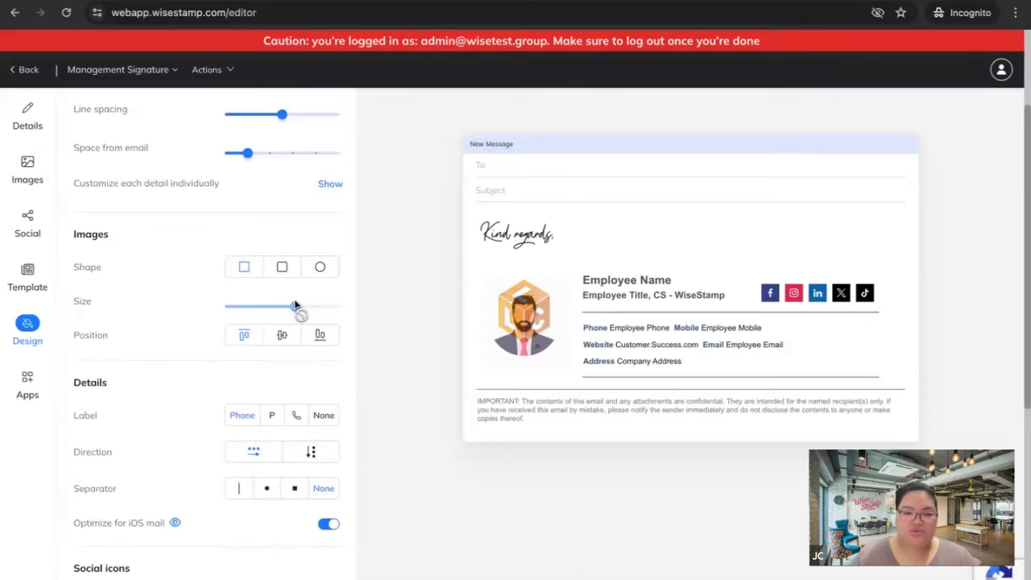
scroll(243, 536, down, 3)
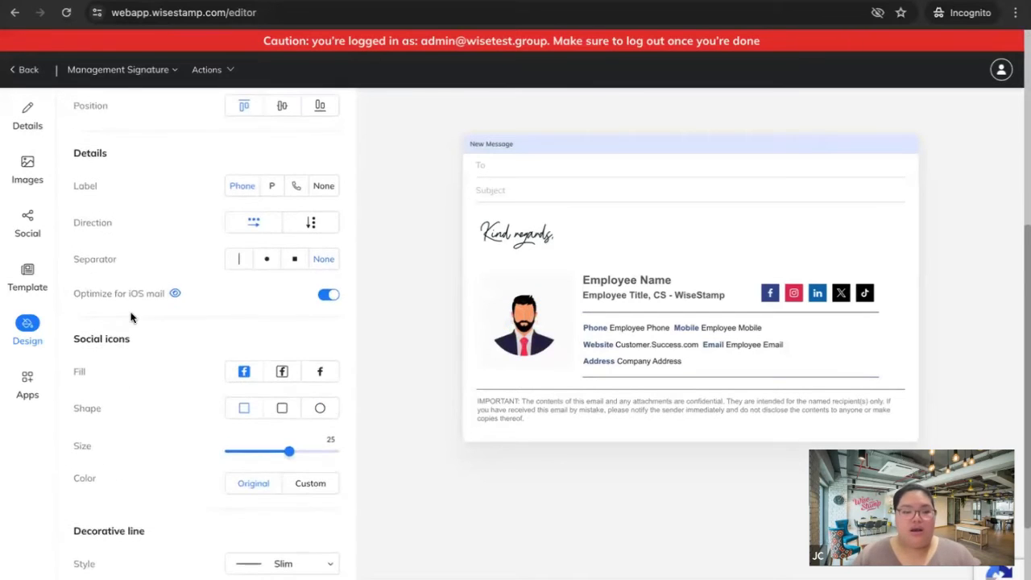
click(298, 187)
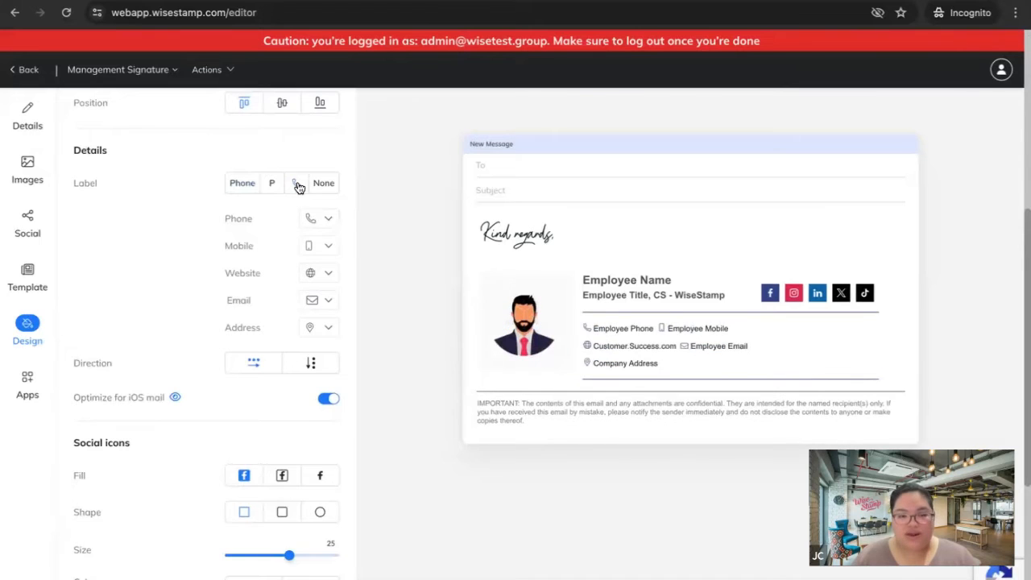
scroll(241, 491, down, 3)
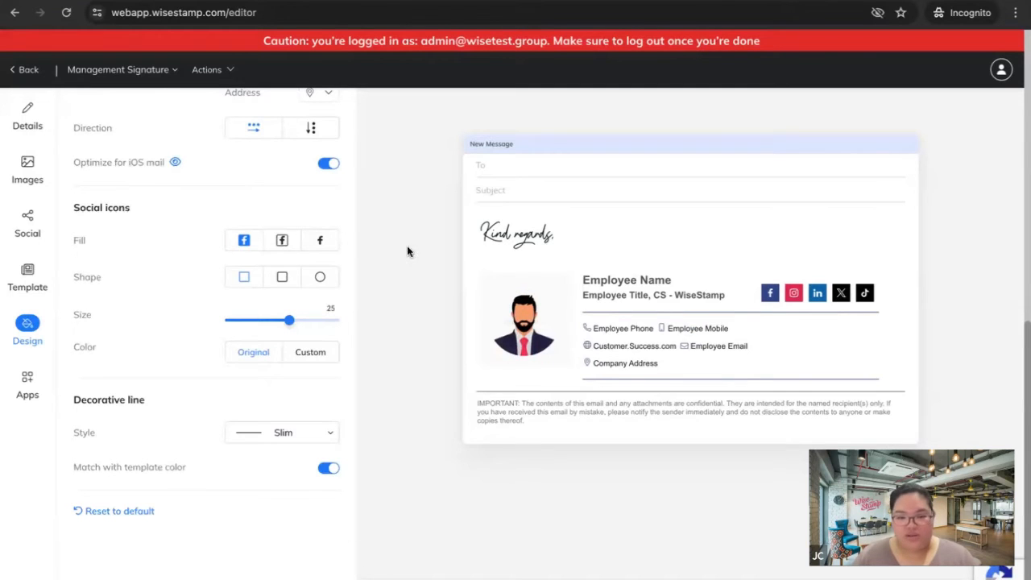
Step: View the colors in use and the suggested colors for the signature's template color
scroll(290, 330, up, 8)
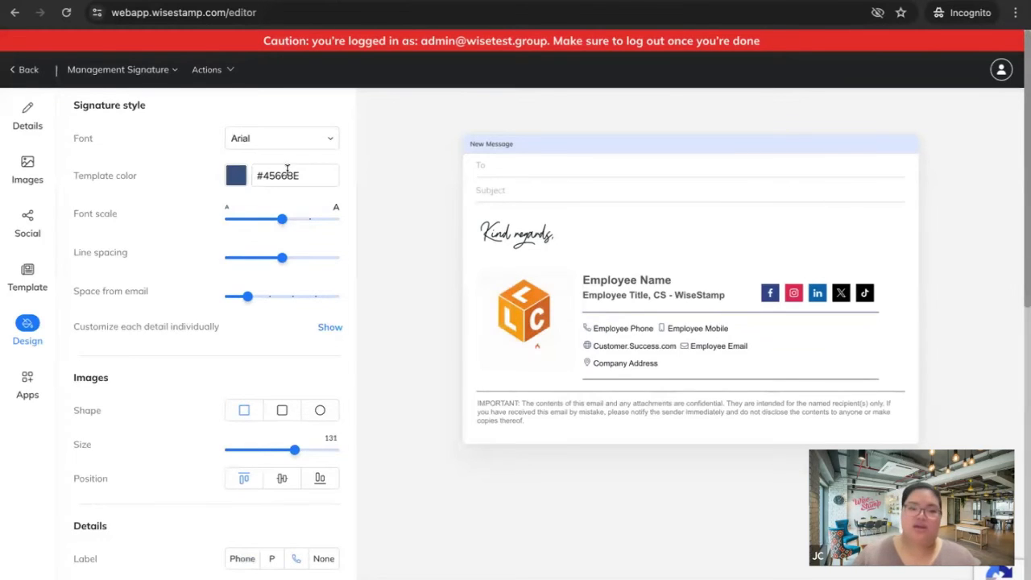
click(233, 179)
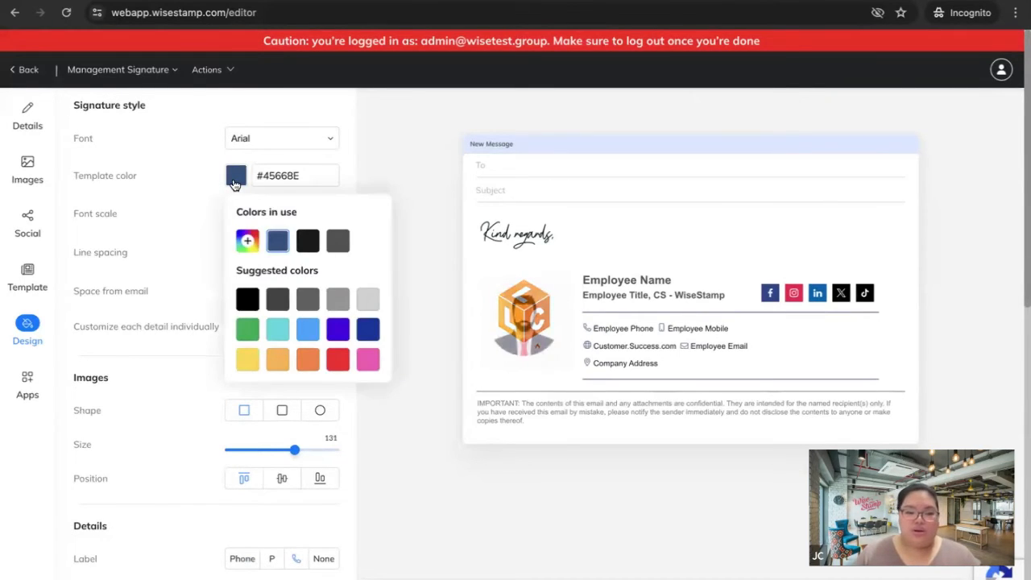
click(393, 184)
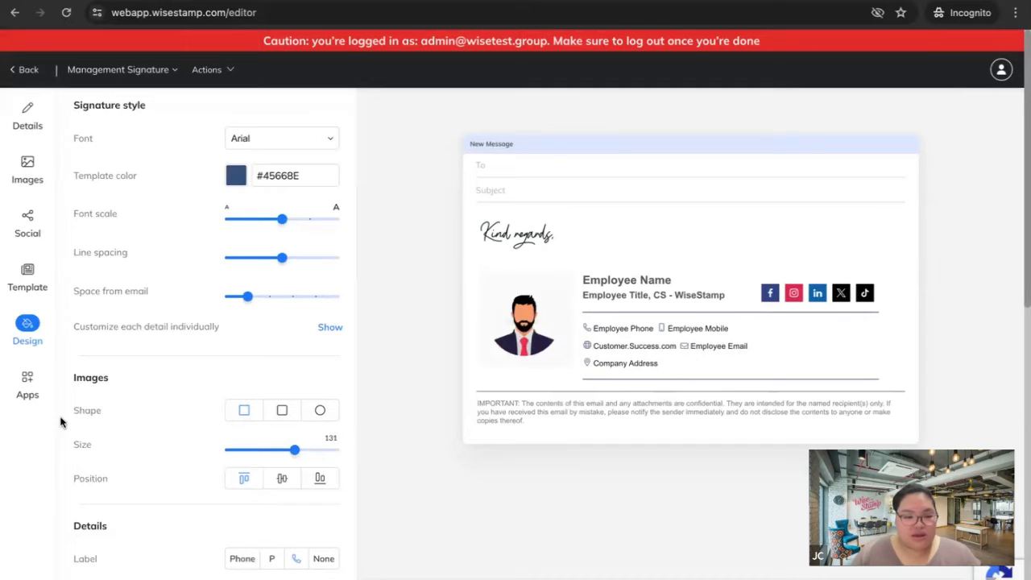
Step: Look through the signature's active apps and the available enhancement and call-to-action apps
click(25, 378)
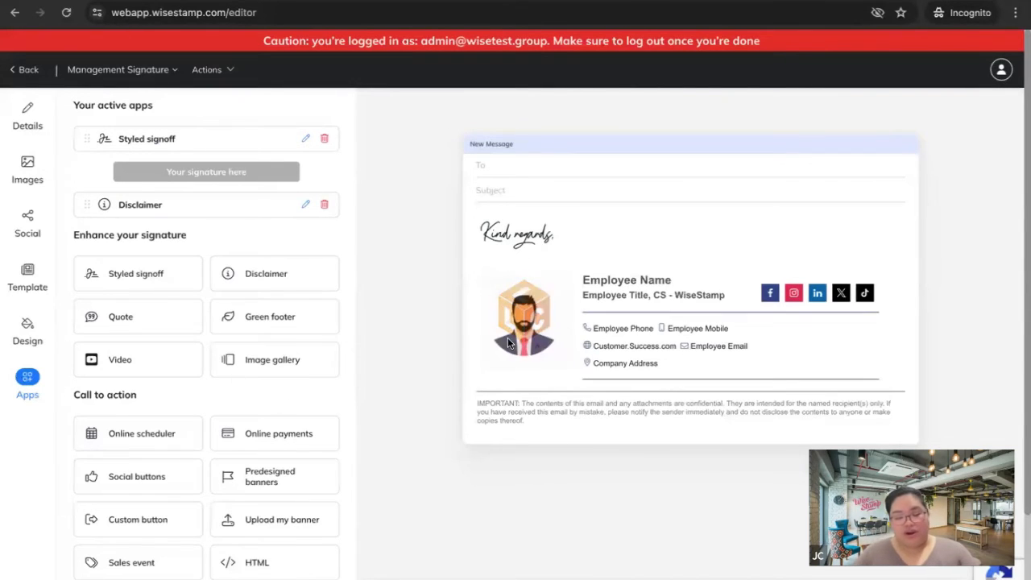
scroll(322, 427, down, 2)
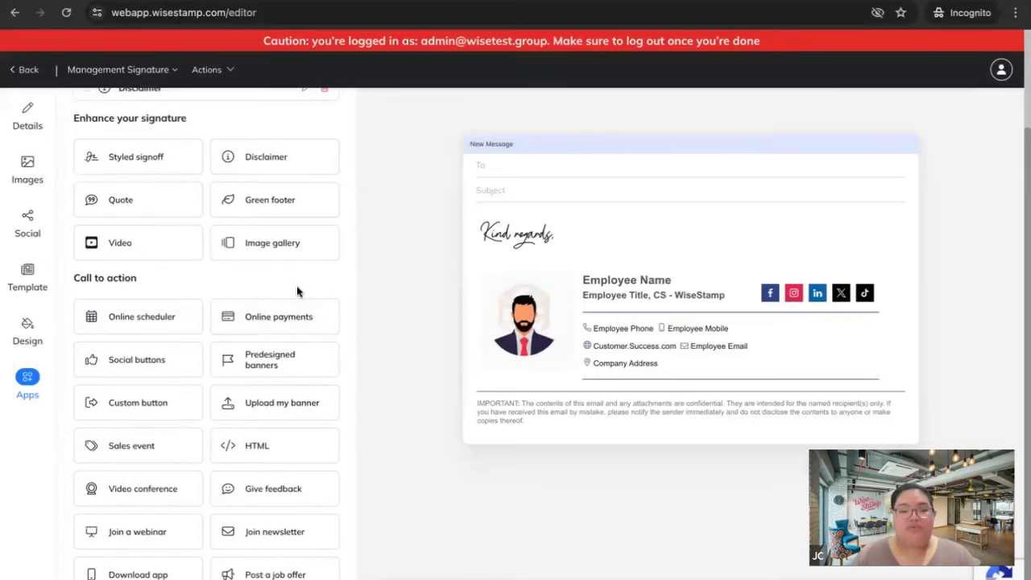
scroll(322, 443, up, 1)
scroll(322, 451, down, 1)
scroll(322, 451, down, 1)
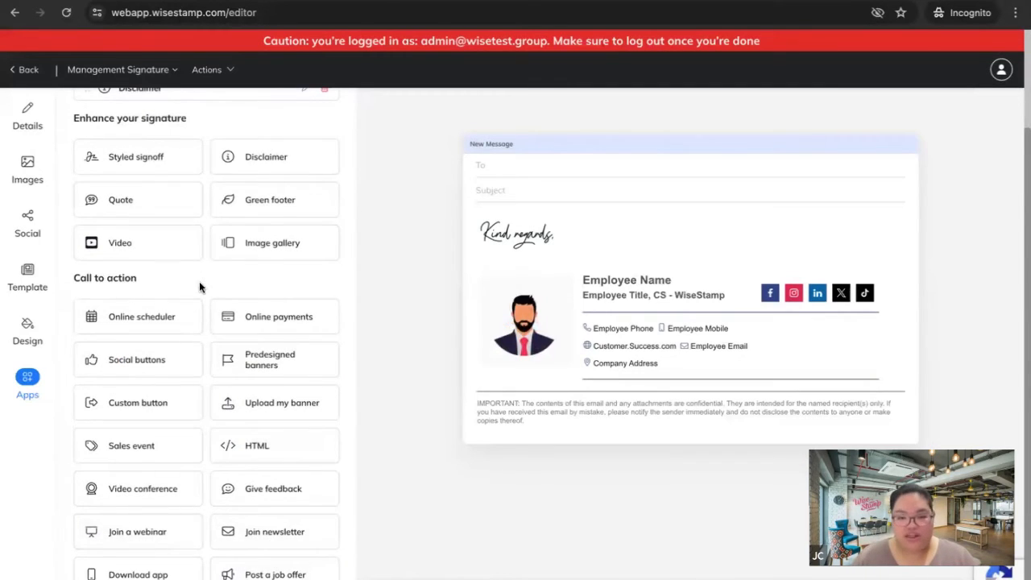
Step: Change the styled signoff to the custom text "Cheers," and make it animated and larger
scroll(200, 283, up, 3)
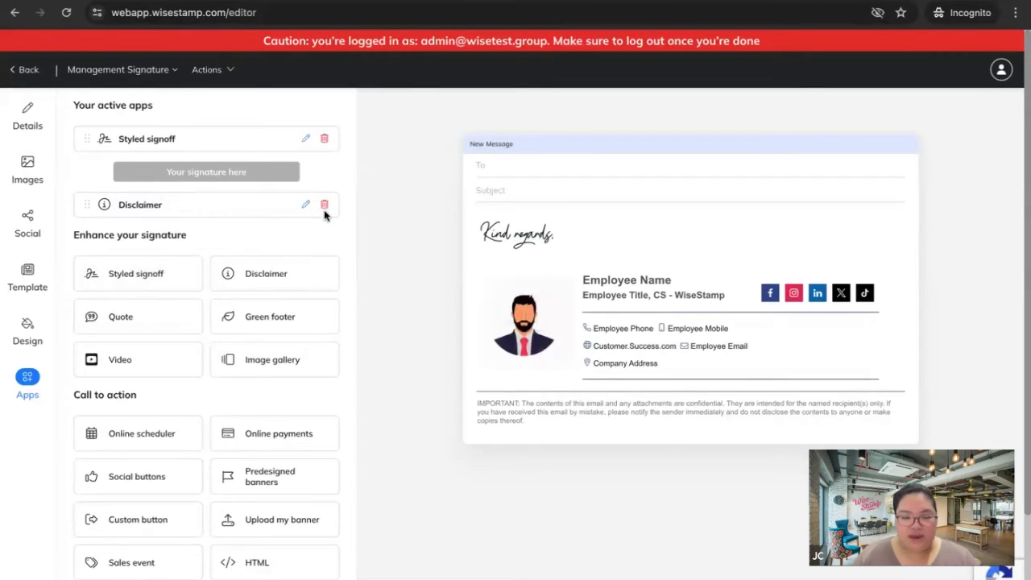
click(304, 139)
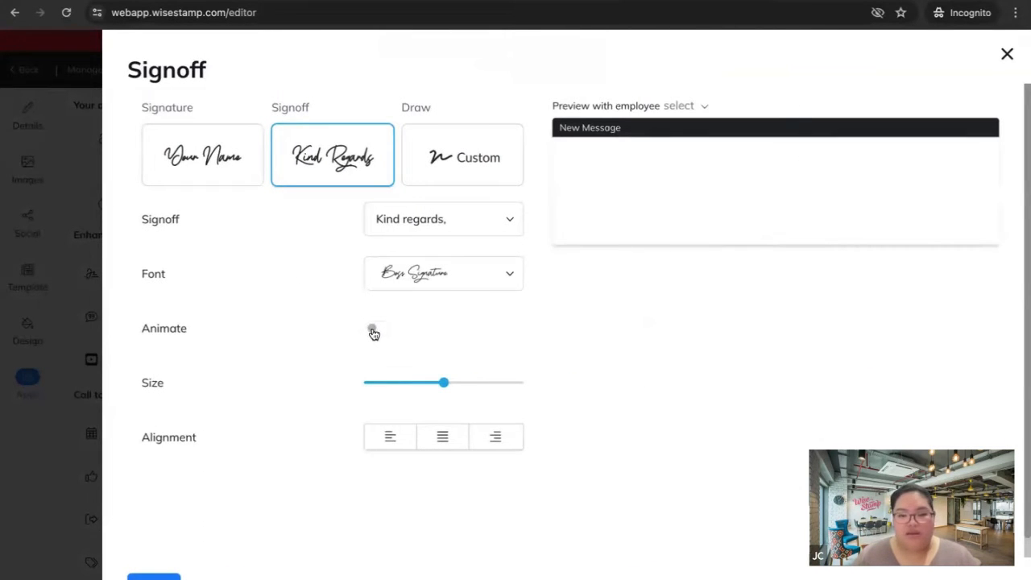
click(456, 219)
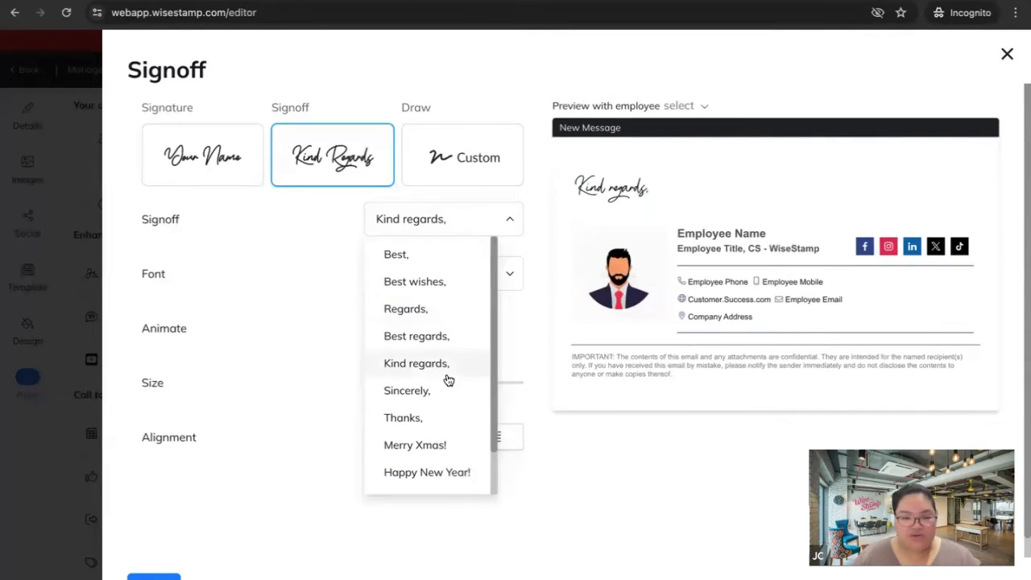
scroll(446, 379, down, 2)
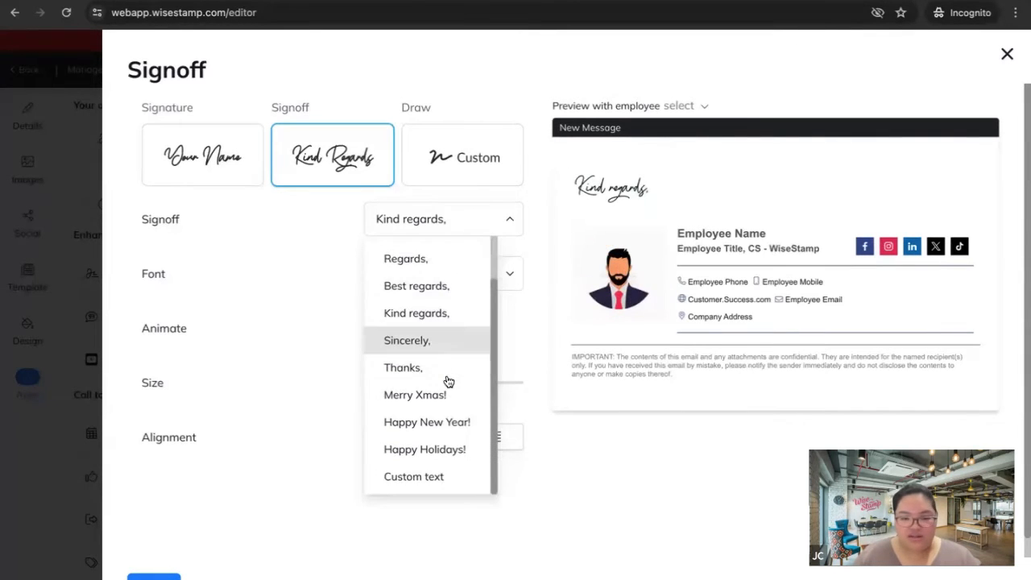
click(429, 476)
click(449, 266)
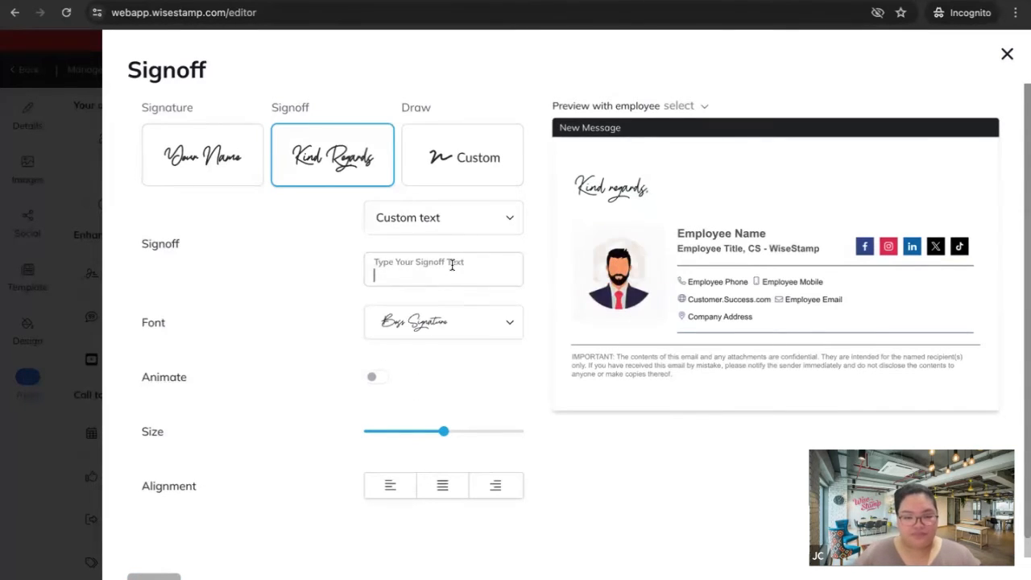
text(Cheers)
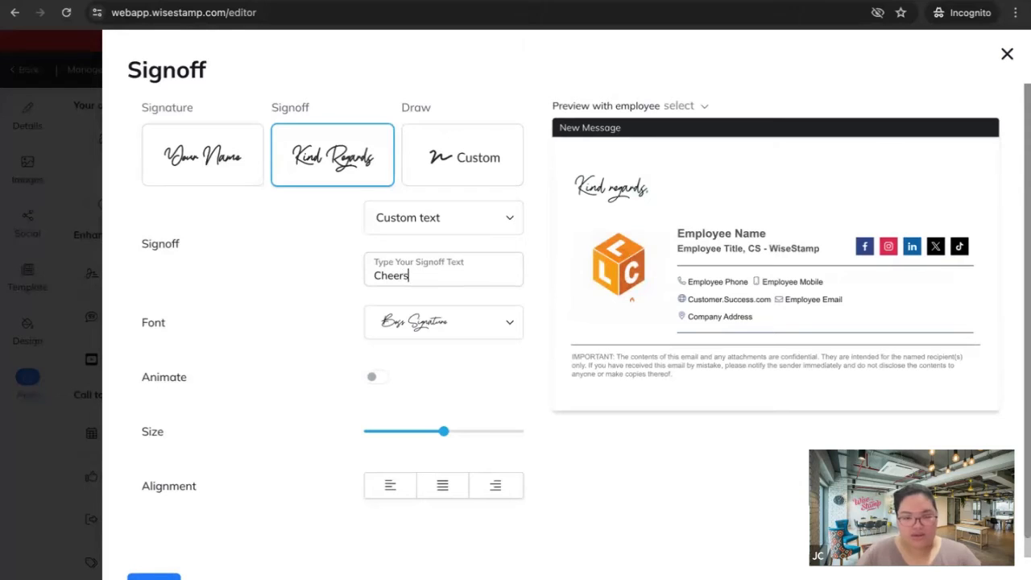
text(,)
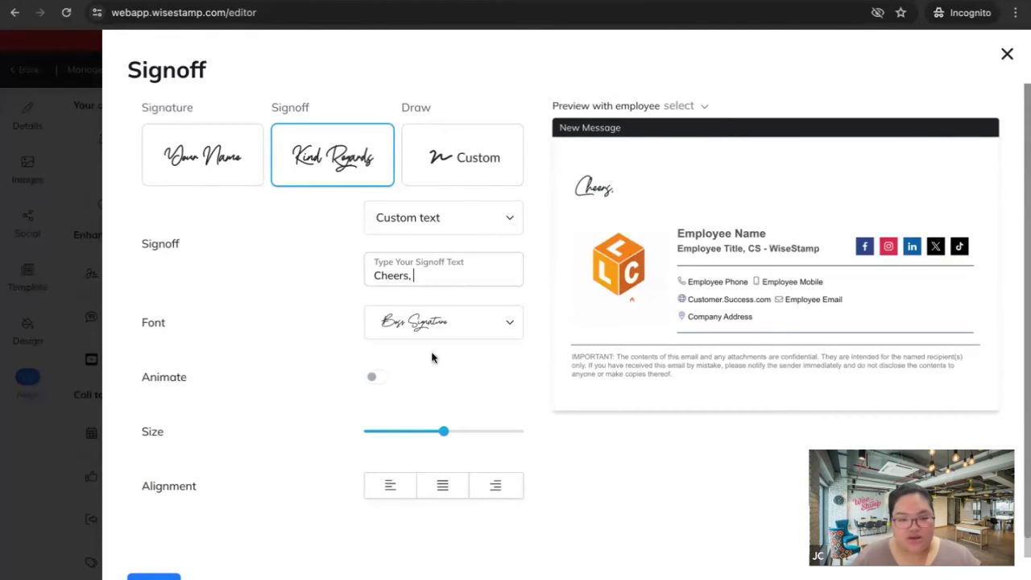
click(373, 379)
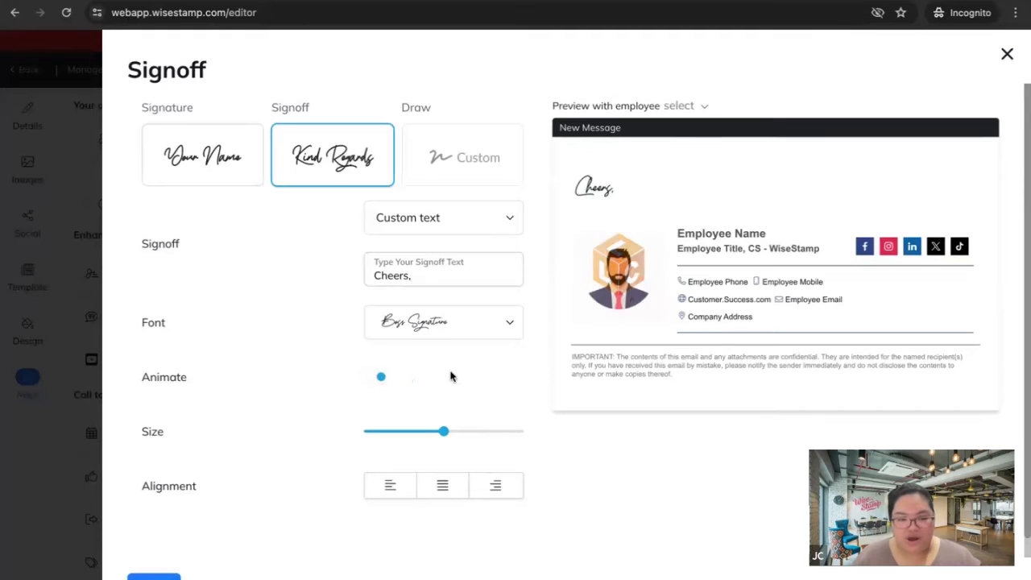
drag(445, 433, 489, 435)
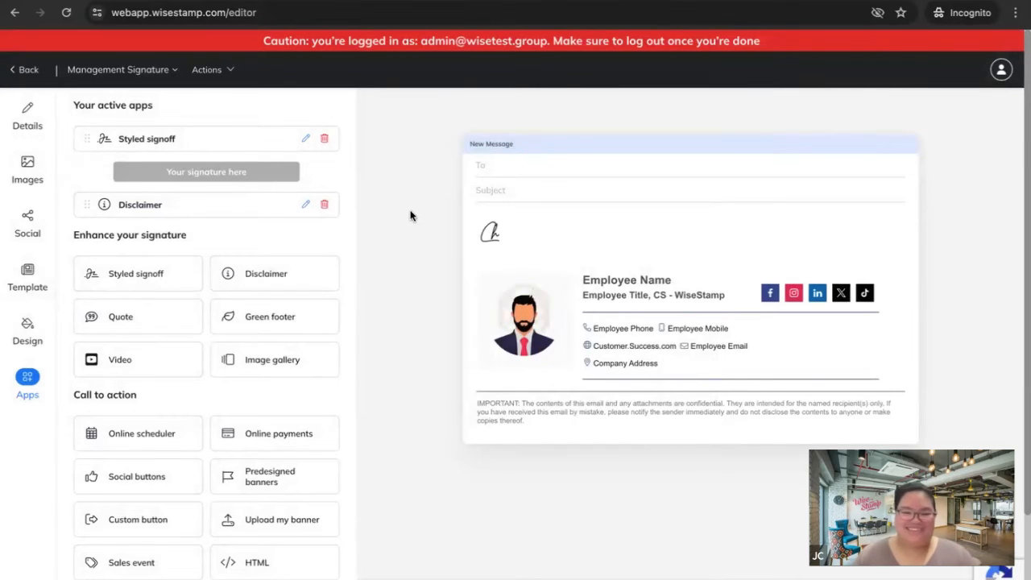
Step: Compare the custom and confidentiality disclaimer types, and set the signature's disclaimer to No viruses
click(305, 205)
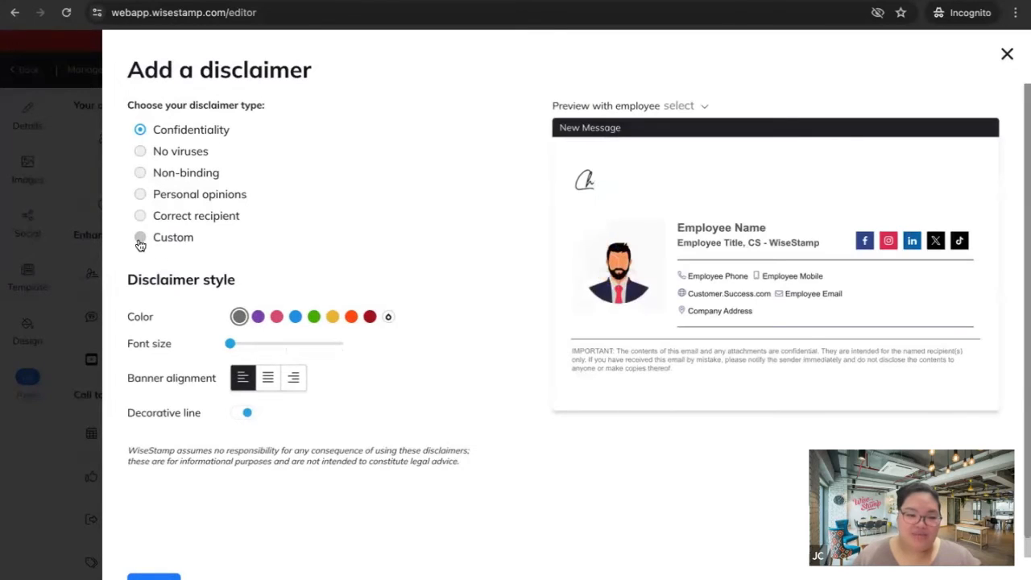
click(140, 242)
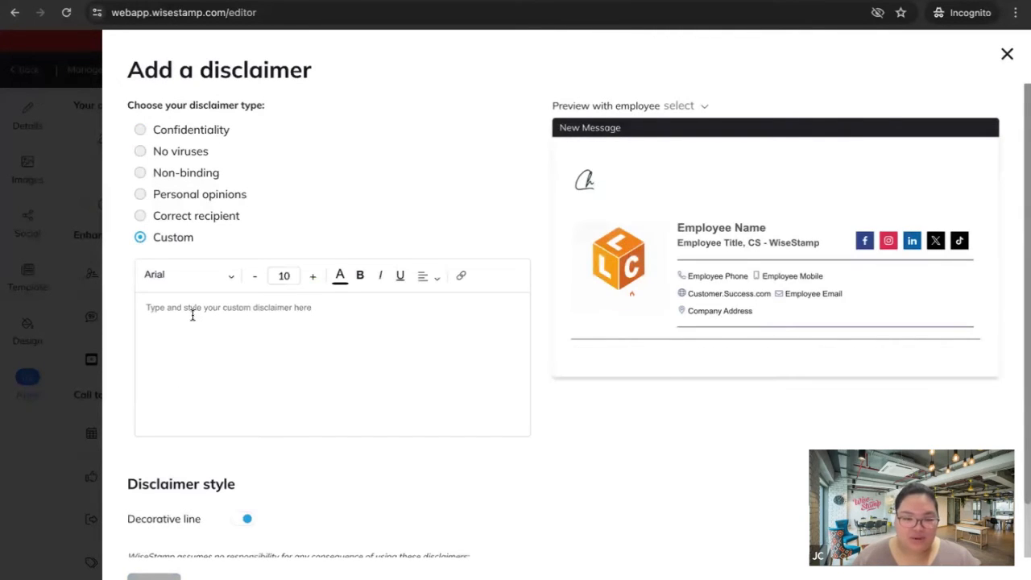
click(171, 392)
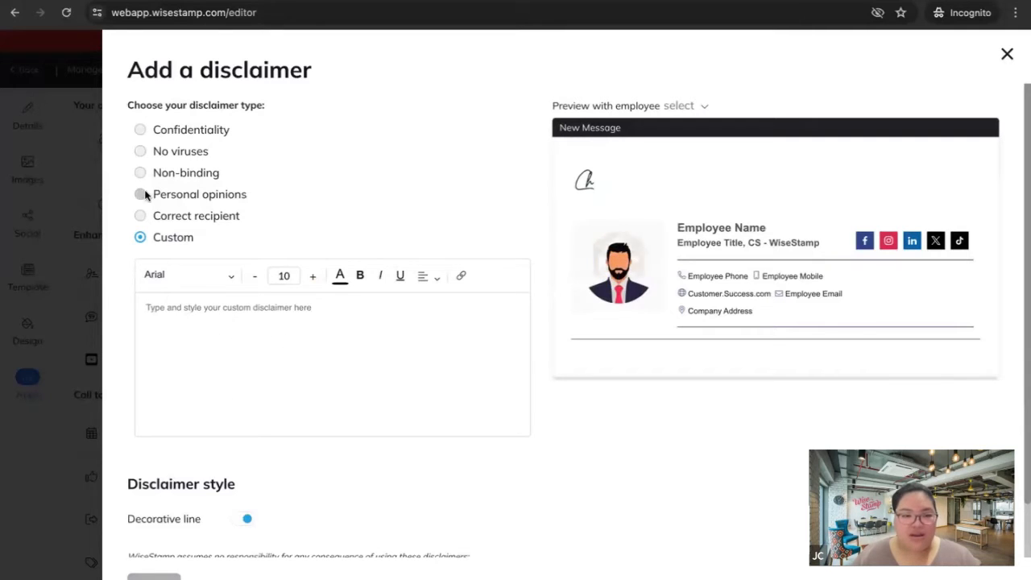
click(141, 131)
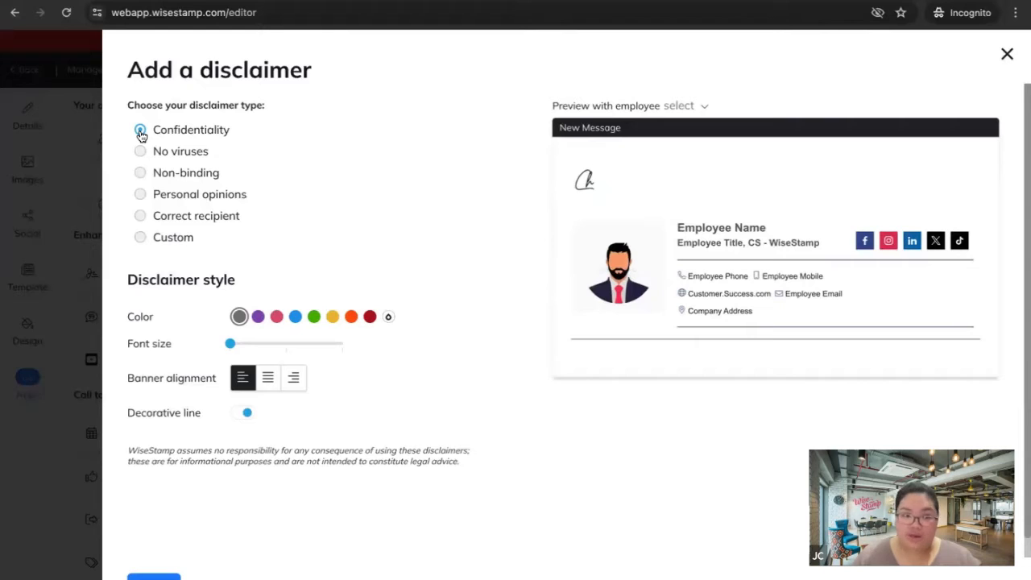
click(141, 152)
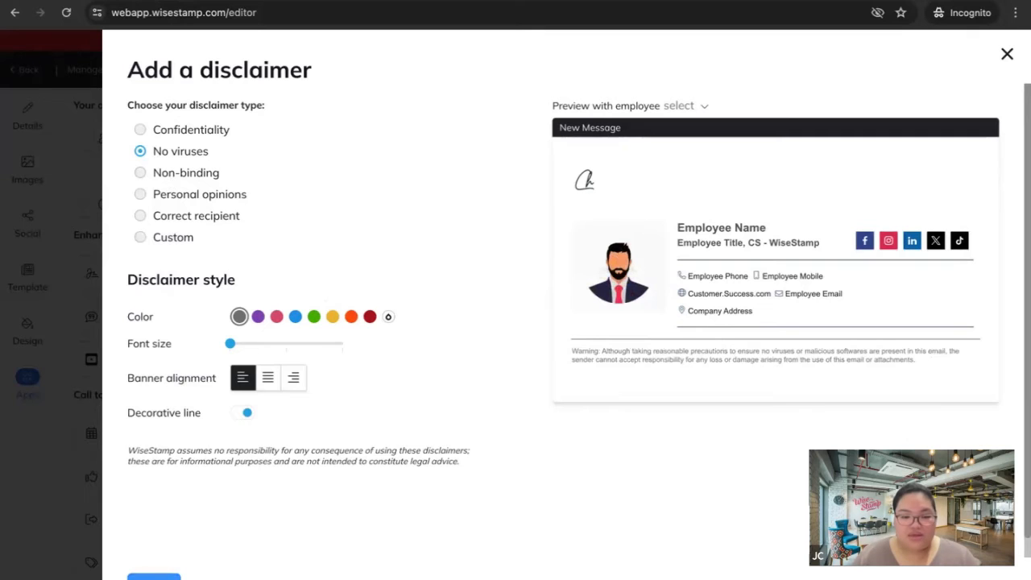
click(166, 575)
Step: Browse the predesigned banners gallery, including the Holidays & Events category and its banners, without adding one
scroll(368, 376, down, 2)
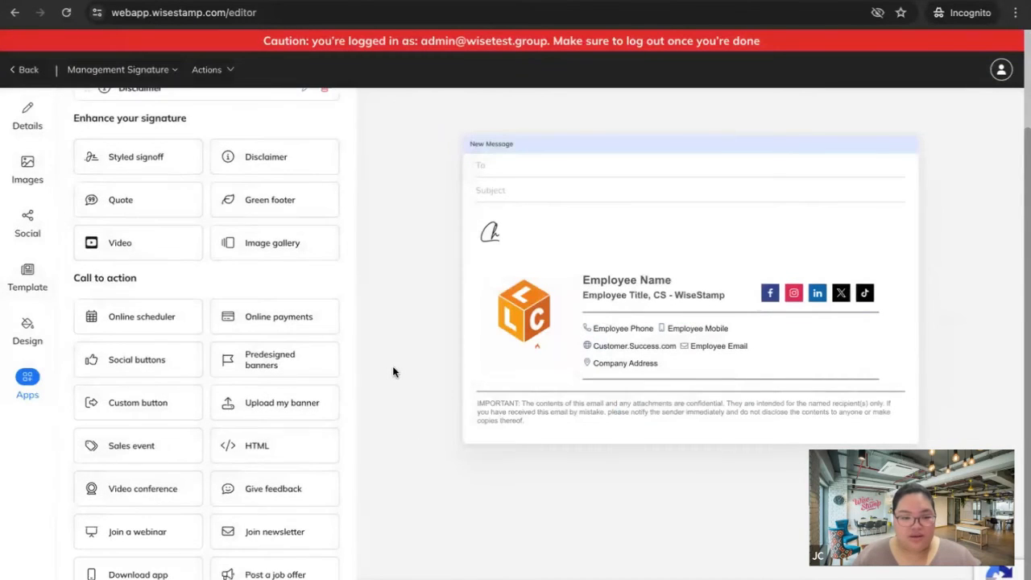
mouse_move(267, 364)
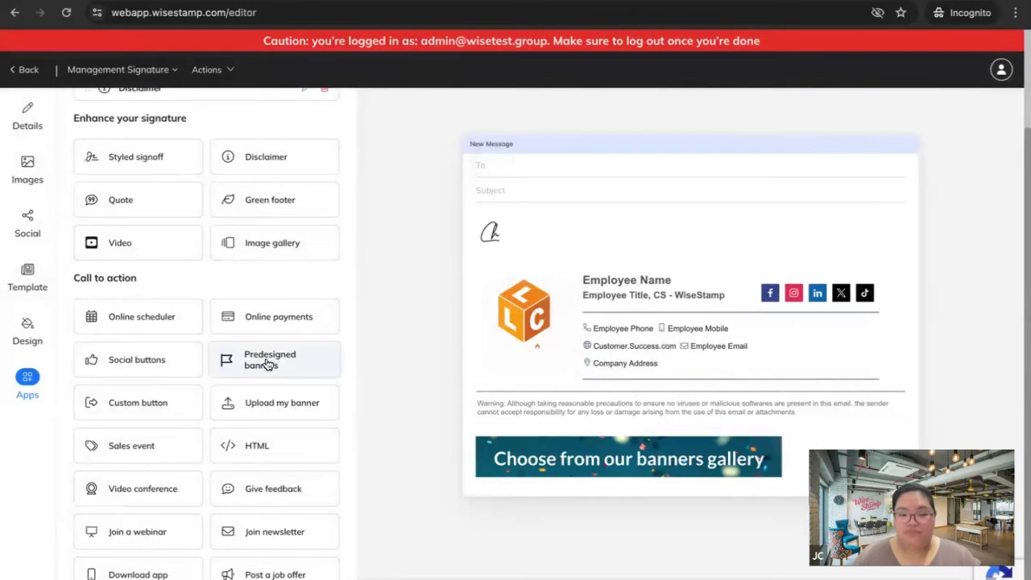
click(266, 363)
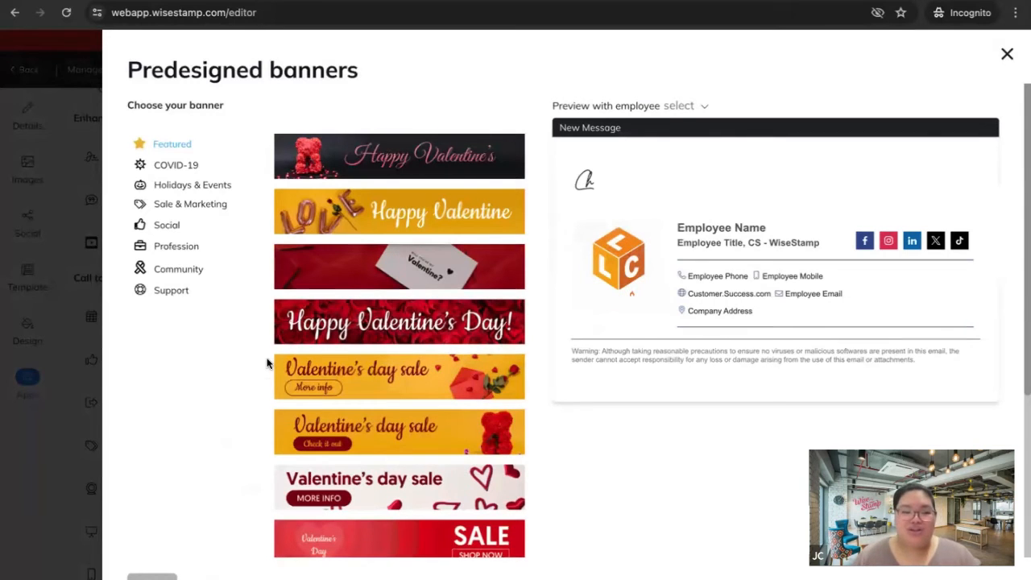
click(191, 186)
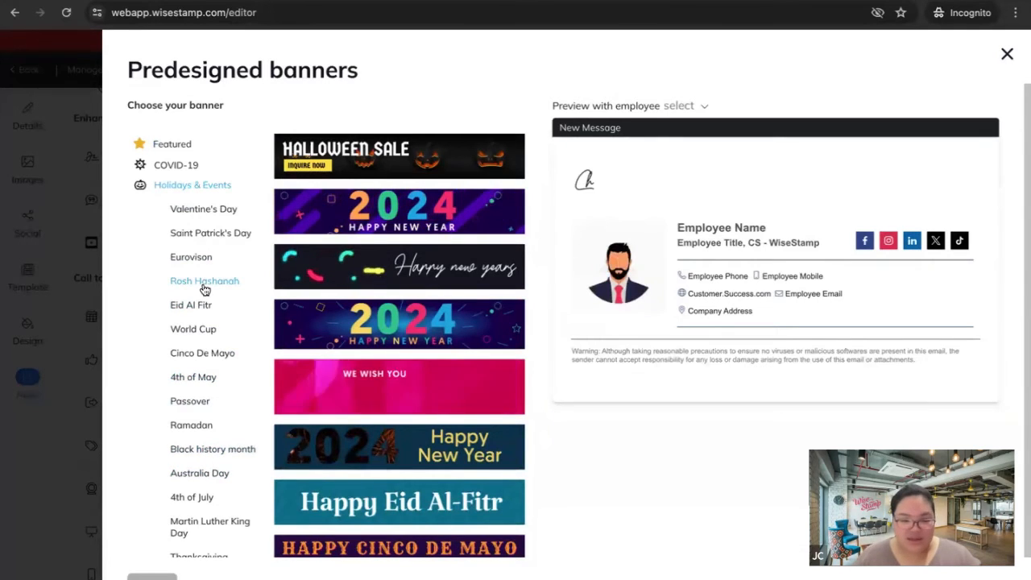
scroll(219, 376, down, 7)
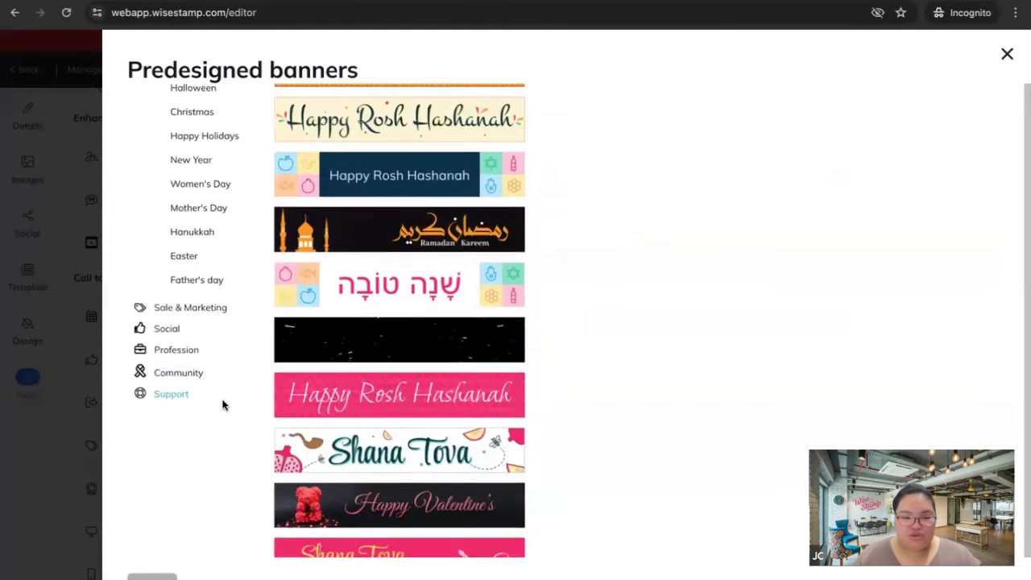
scroll(201, 324, up, 4)
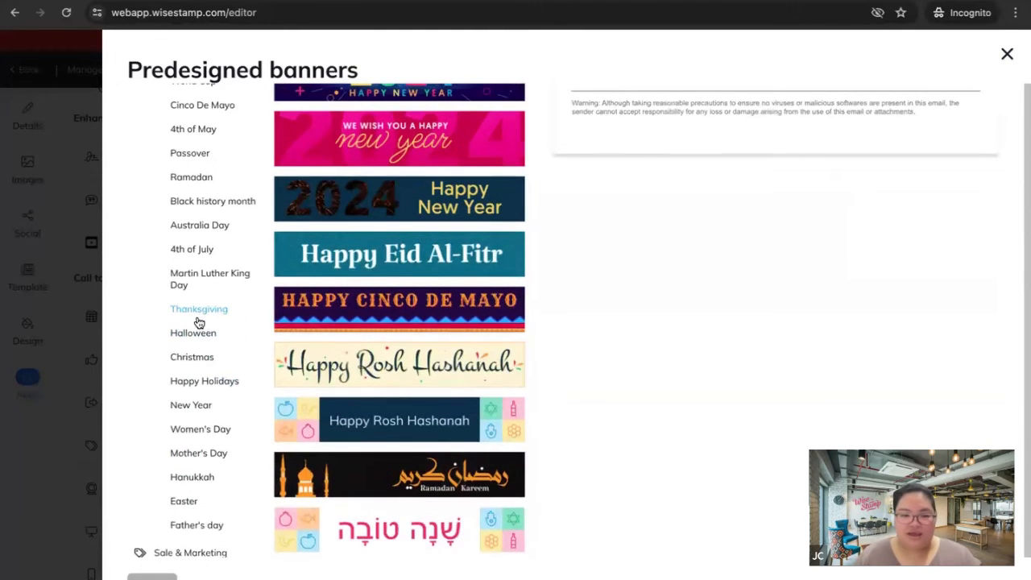
scroll(198, 323, up, 1)
scroll(198, 323, up, 3)
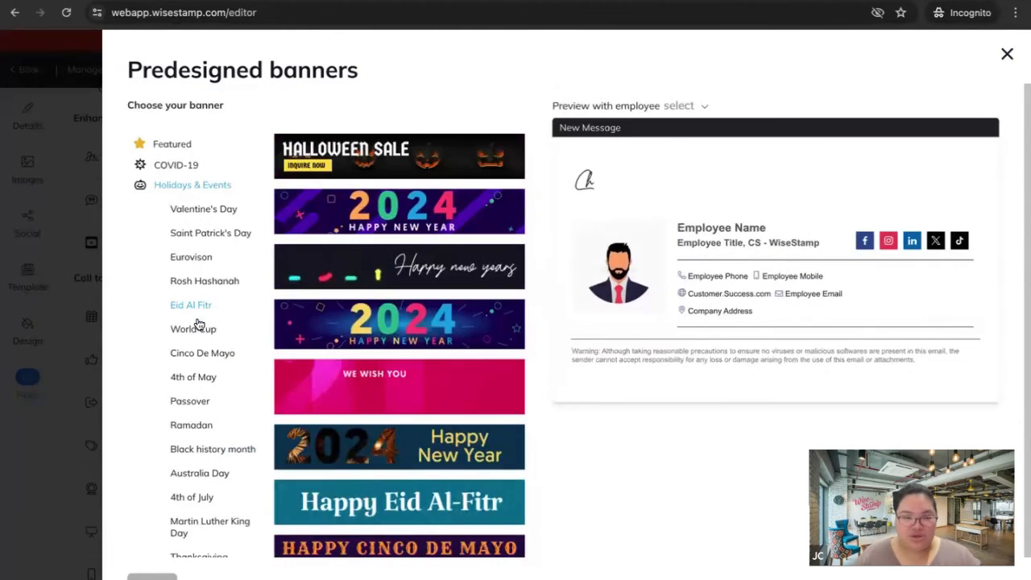
scroll(409, 391, down, 10)
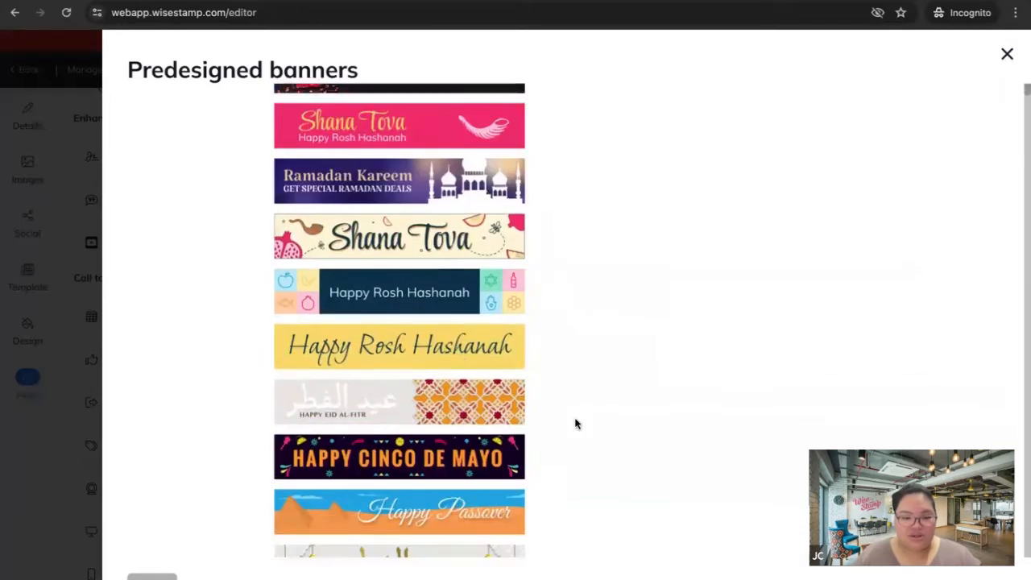
scroll(707, 473, down, 15)
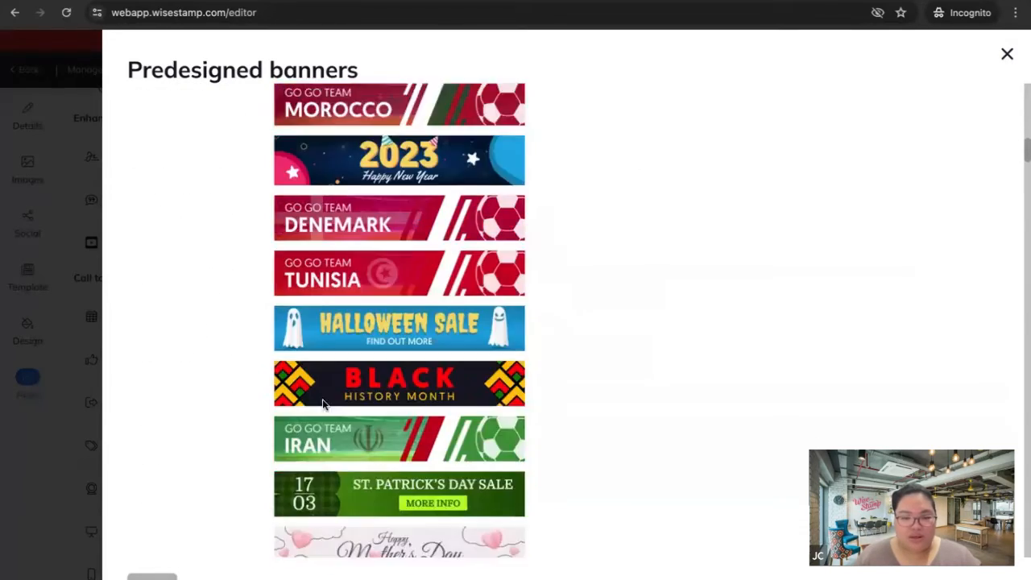
scroll(353, 330, down, 3)
scroll(357, 339, up, 10)
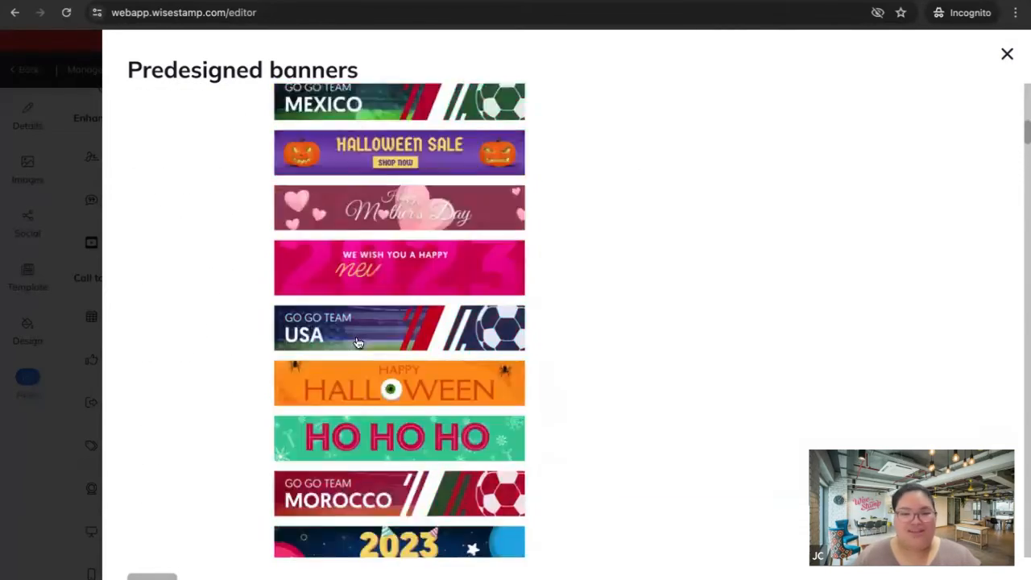
scroll(186, 389, up, 10)
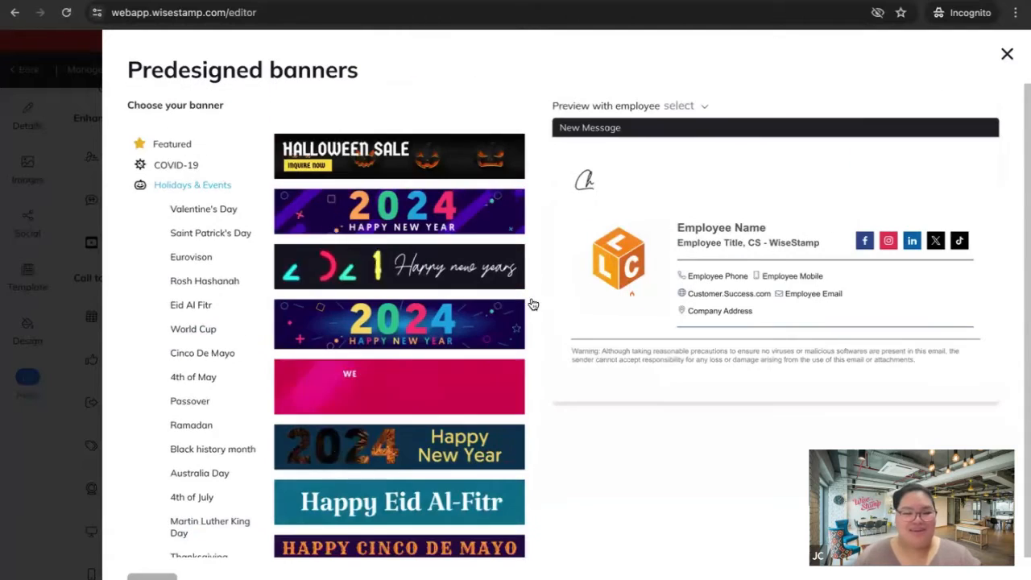
click(1006, 53)
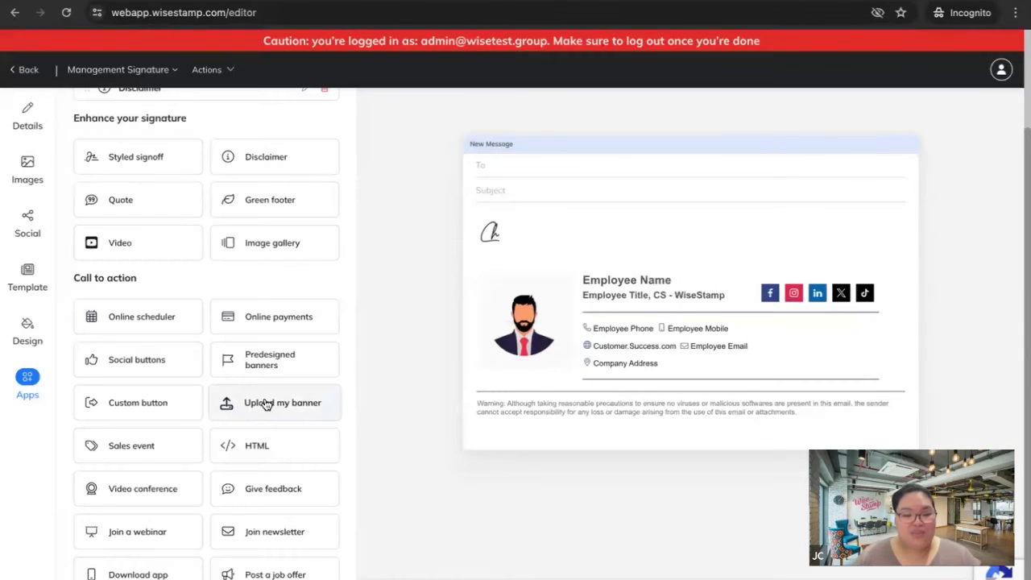
Step: Check the accepted file types and recommended width for uploading a custom banner
click(265, 403)
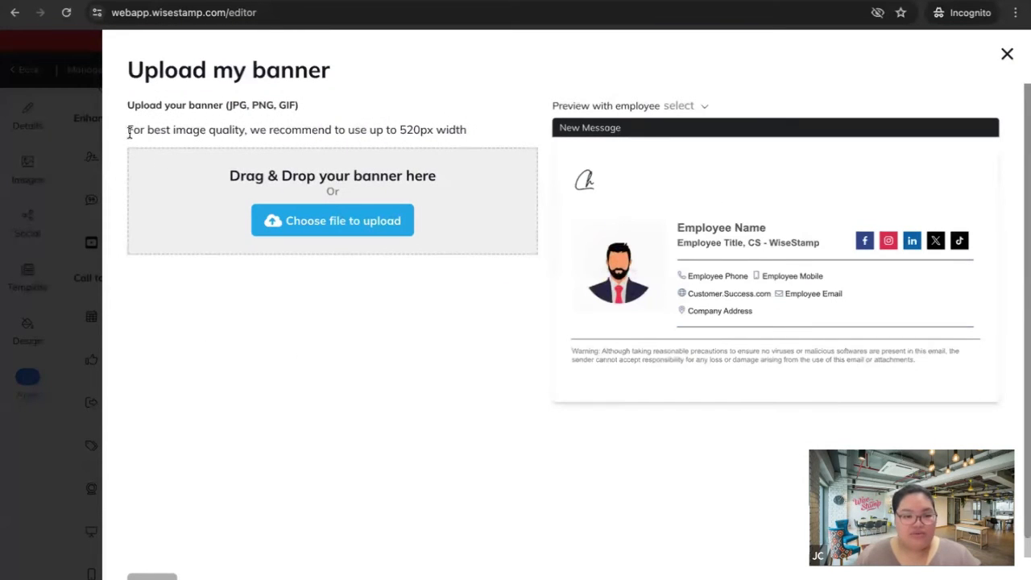
drag(129, 133, 481, 137)
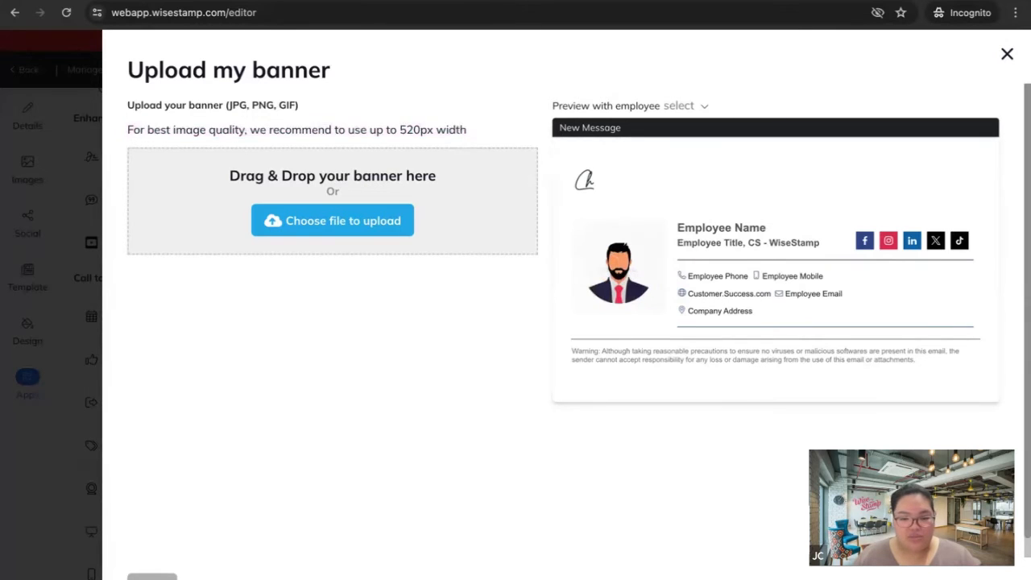
key(Escape)
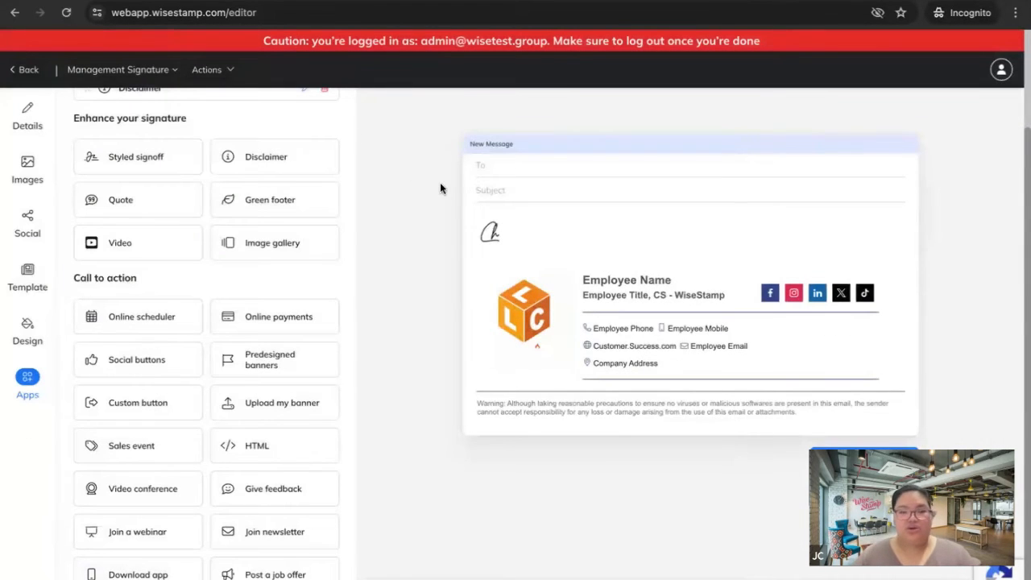
Step: Open the Online scheduler app, compare the vcita and own-provider options, and choose the option for an existing scheduling provider
scroll(443, 234, up, 3)
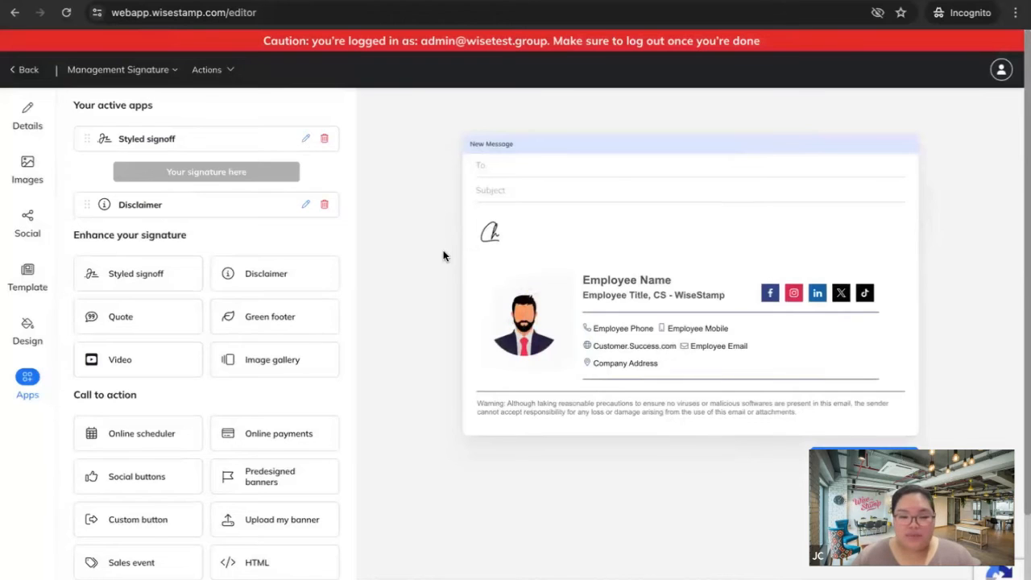
click(142, 431)
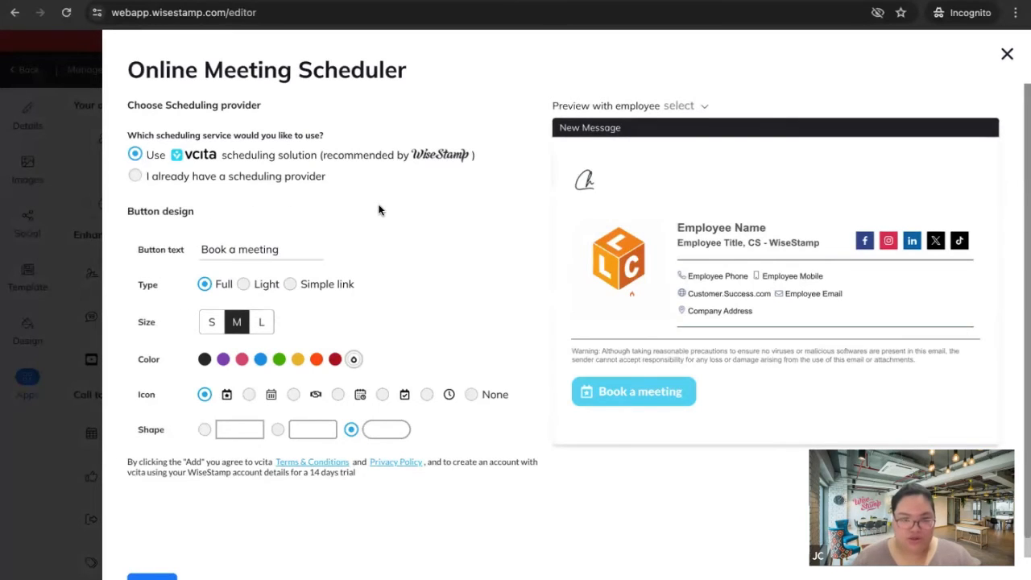
click(134, 176)
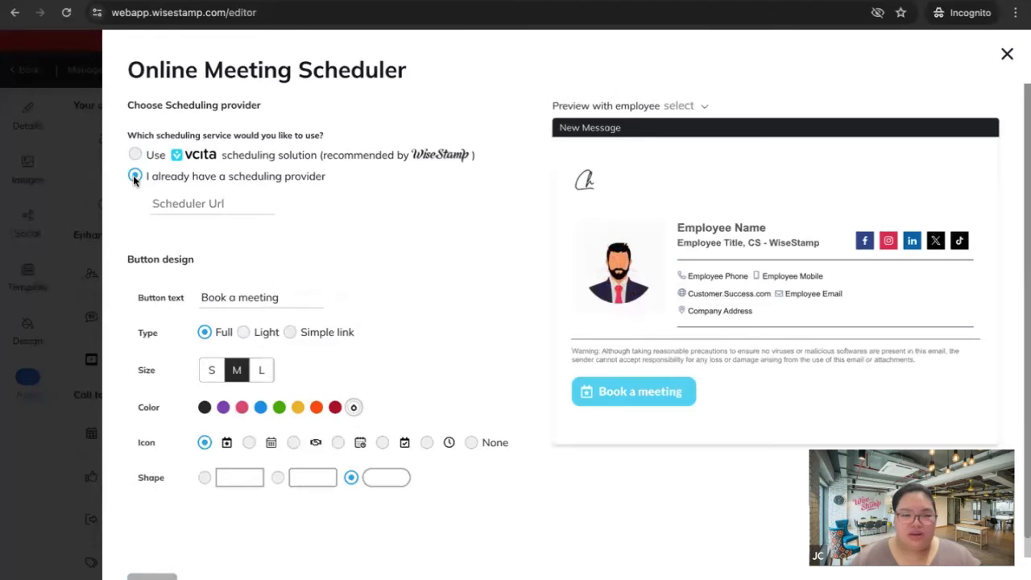
click(135, 155)
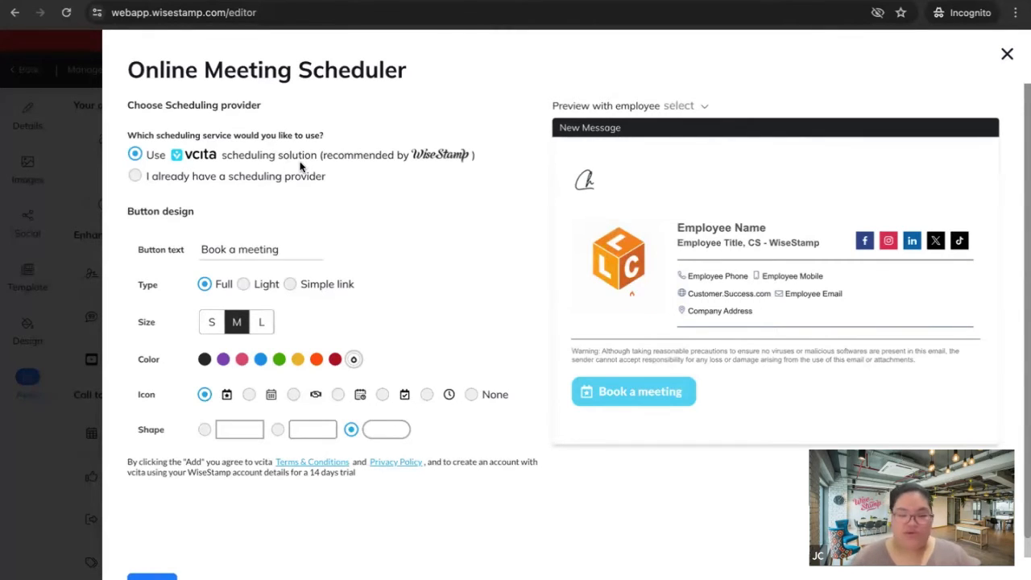
click(137, 176)
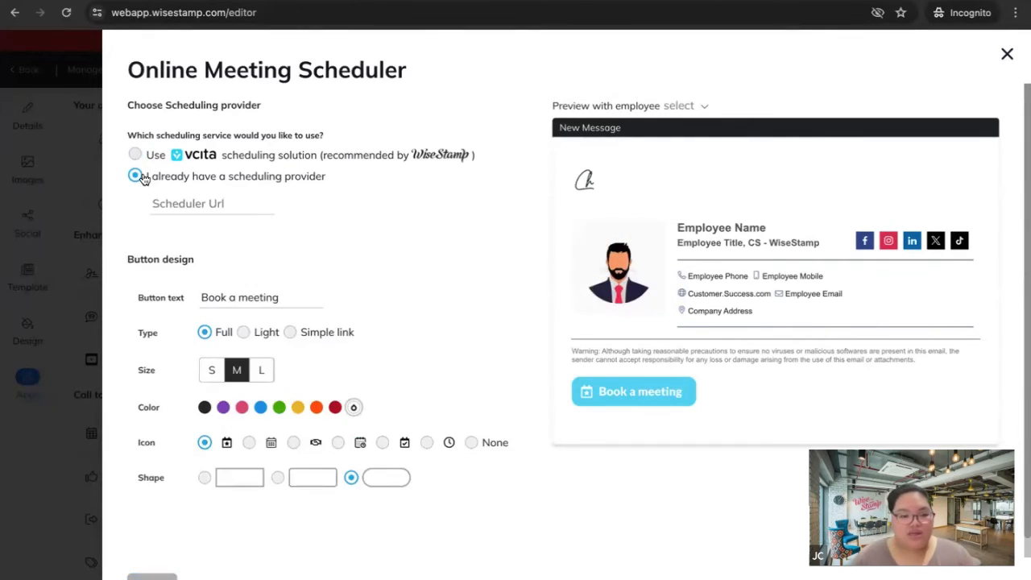
Step: Set the Scheduler Url to the employee.online_scheduler dynamic field from the extended list of fields
click(215, 201)
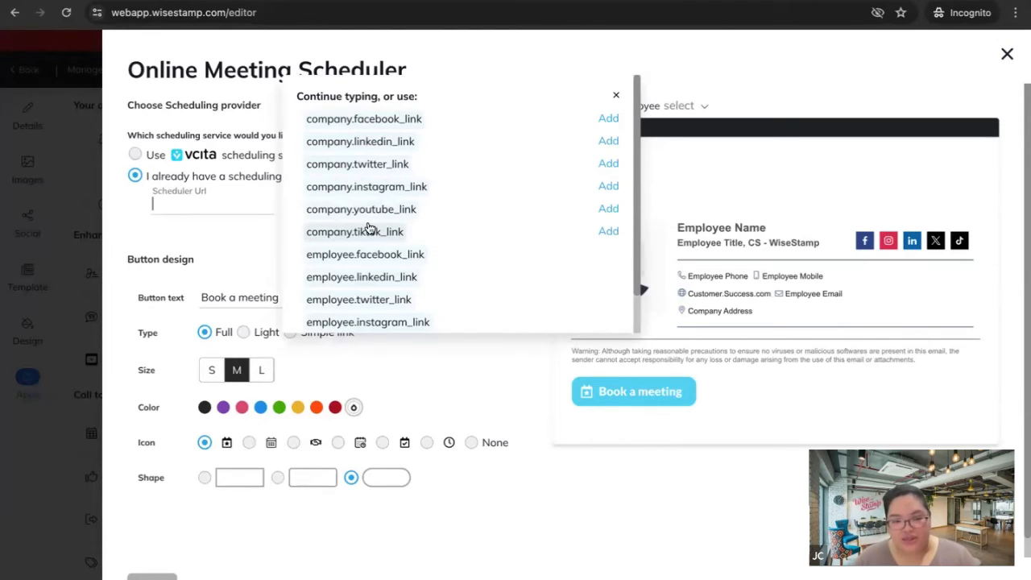
scroll(368, 229, down, 1)
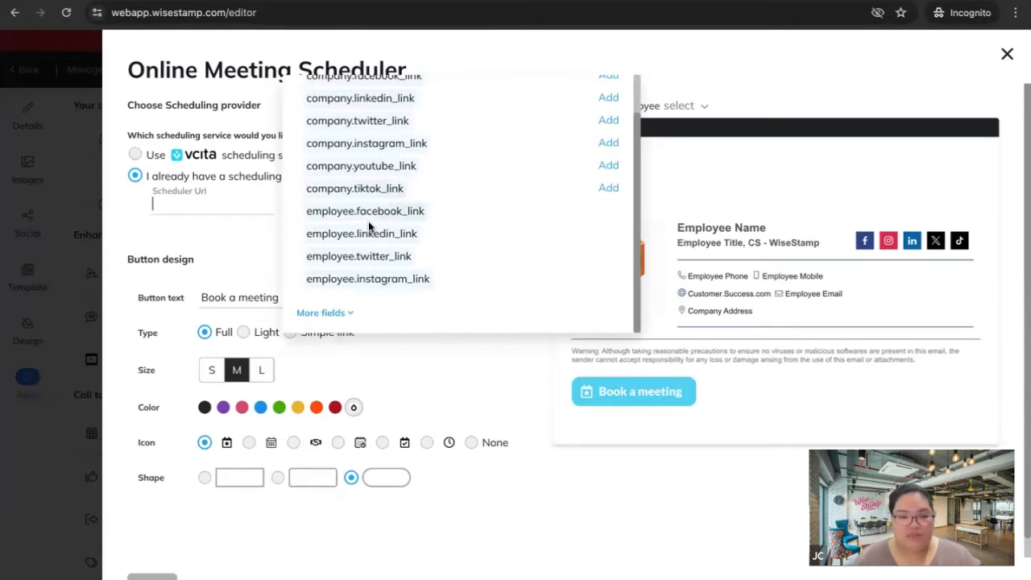
click(323, 313)
scroll(421, 241, down, 8)
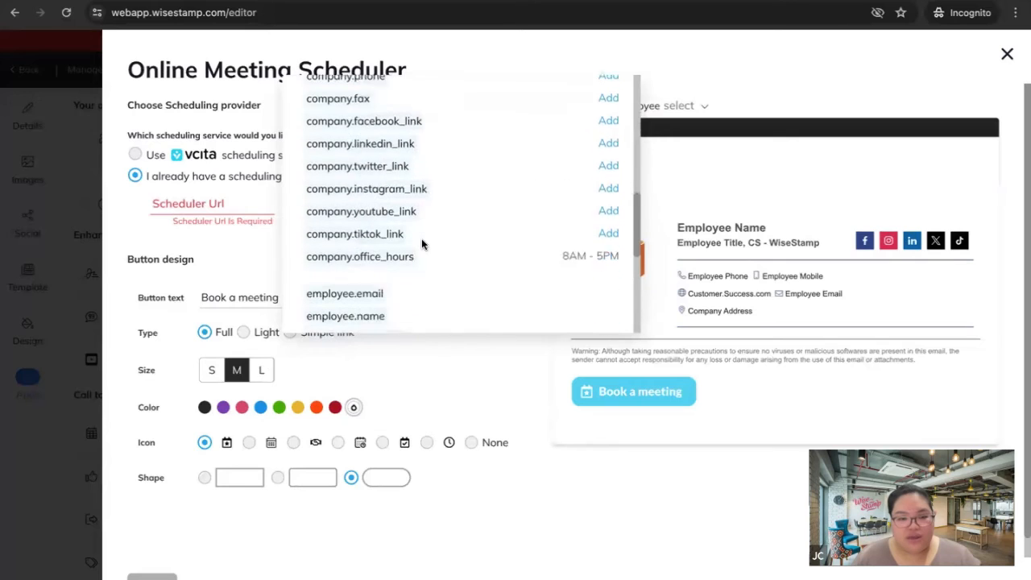
scroll(420, 244, down, 1)
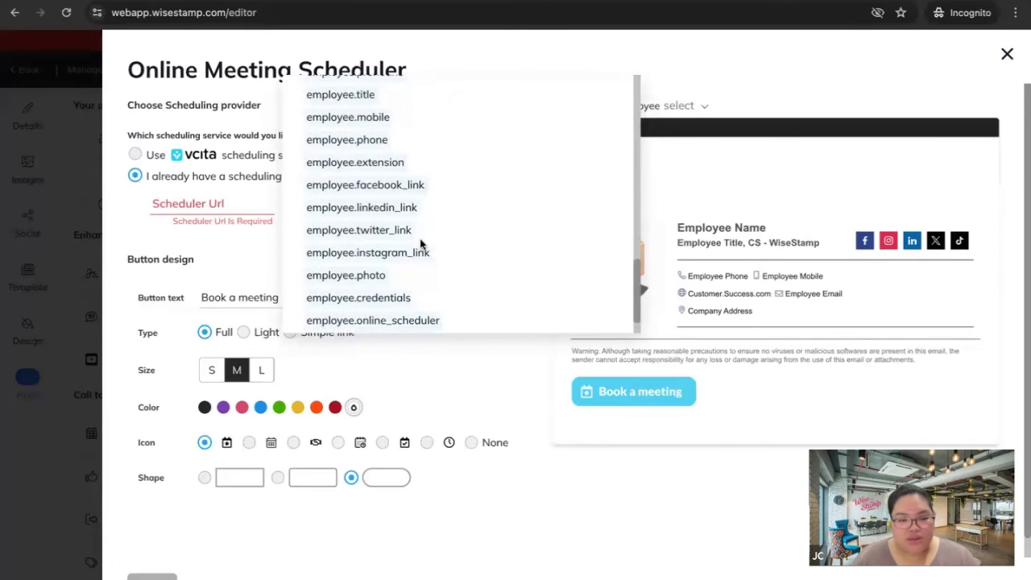
scroll(420, 244, down, 1)
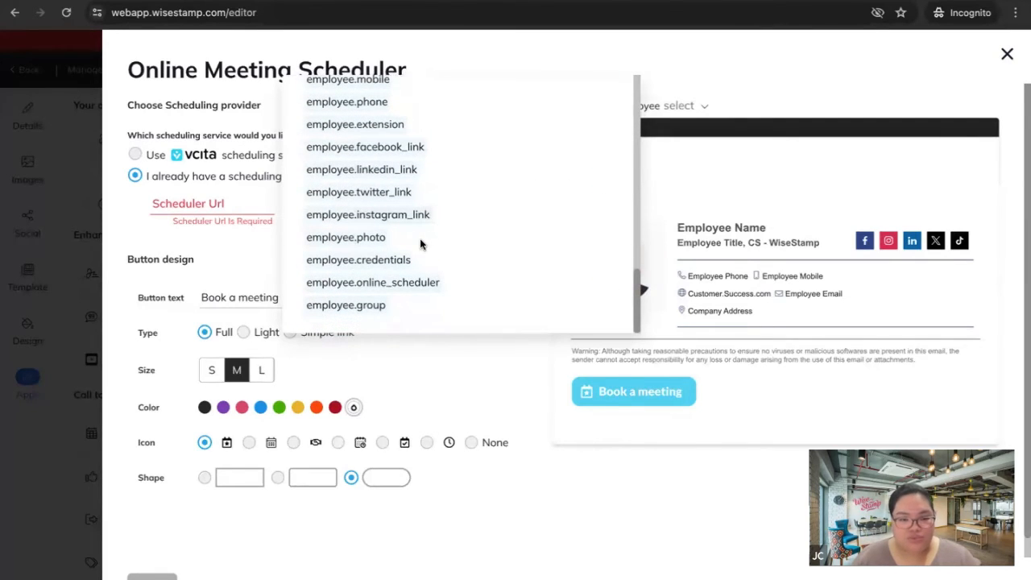
click(383, 278)
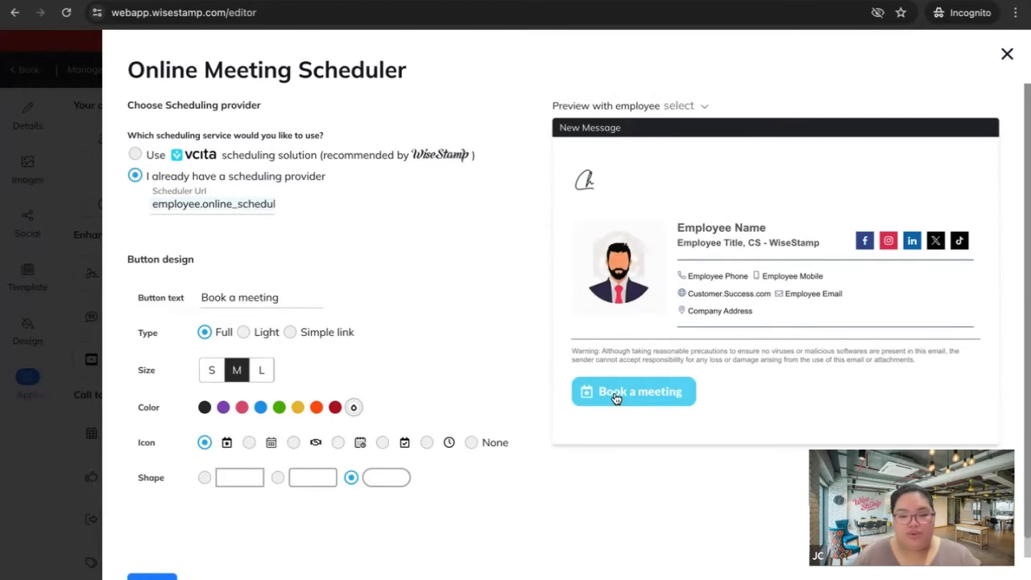
Step: Check the employee preview choices and the button text suggestions, and add the Book a meeting scheduler to the signature
click(685, 110)
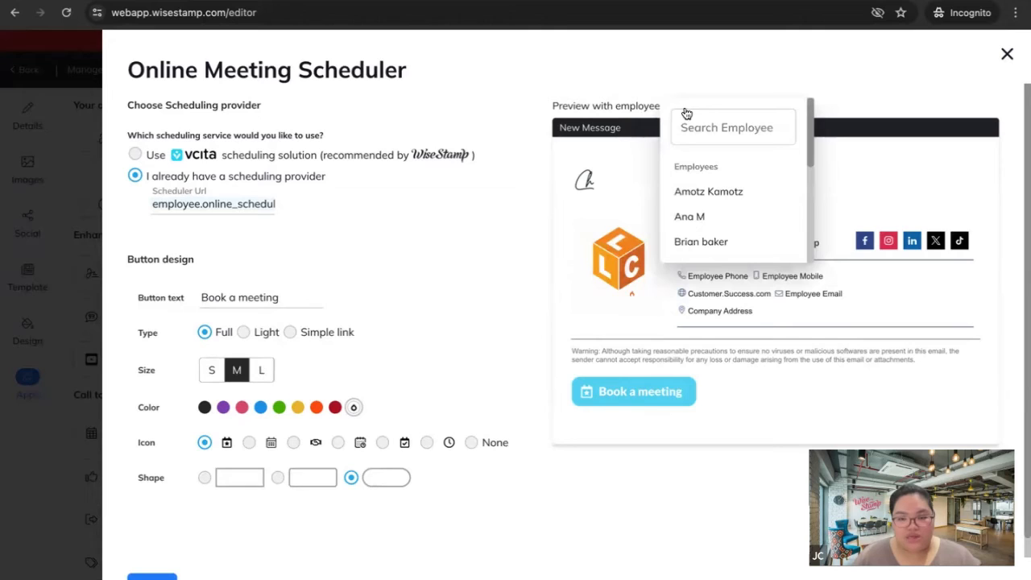
click(712, 396)
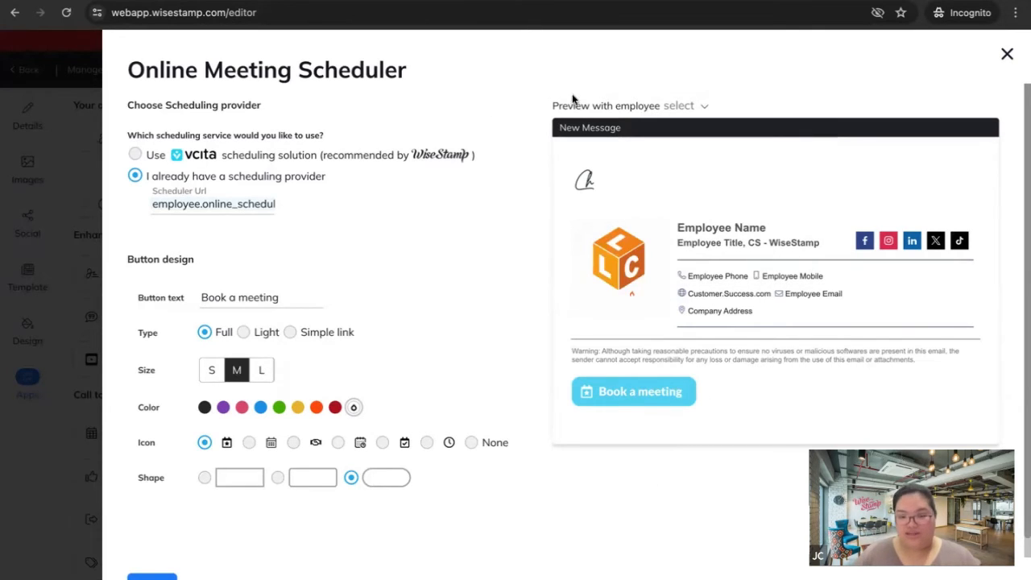
click(283, 297)
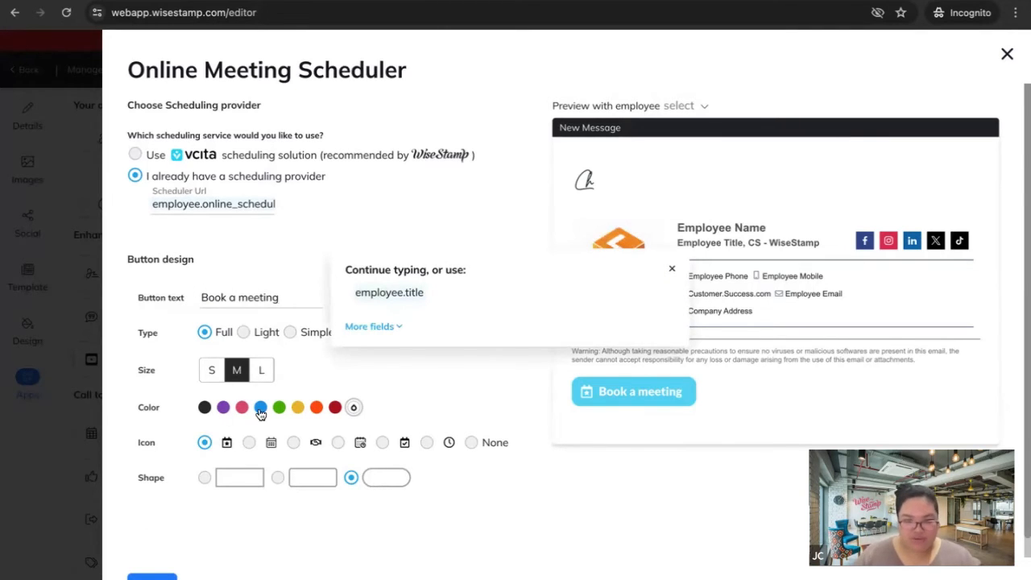
click(153, 576)
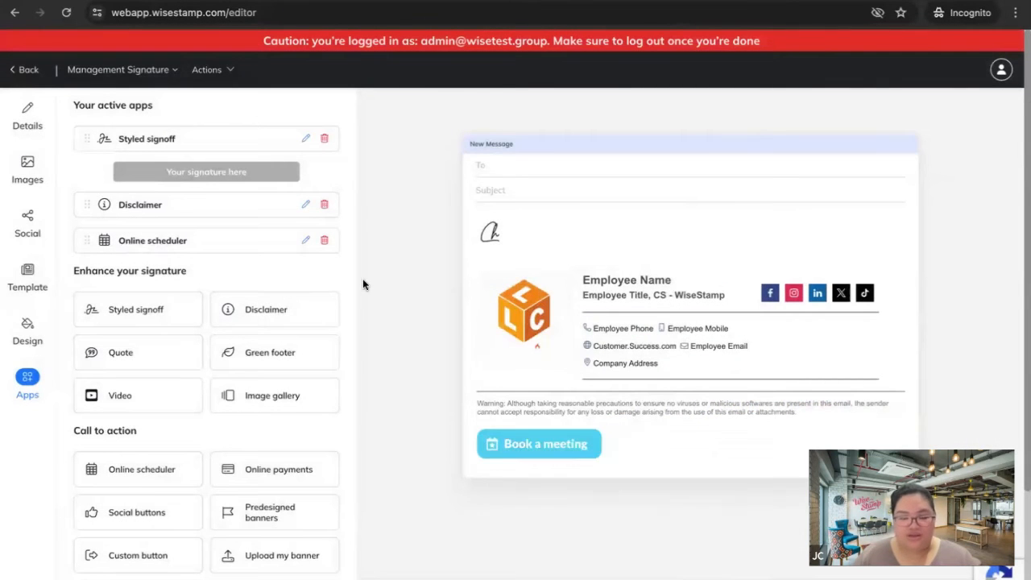
Step: Look over the other available signature apps and save the Management Signature
scroll(393, 384, down, 1)
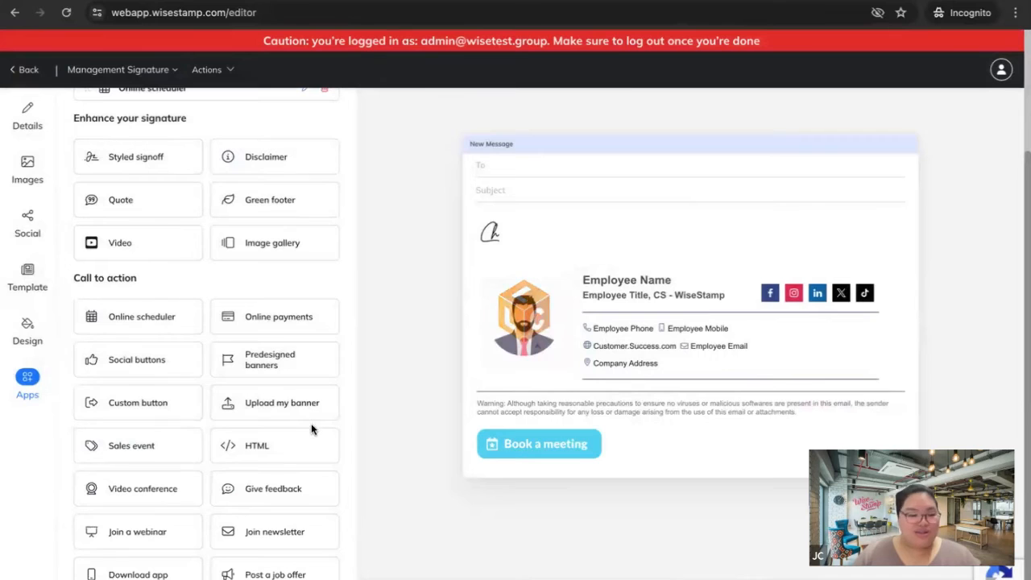
scroll(277, 432, up, 3)
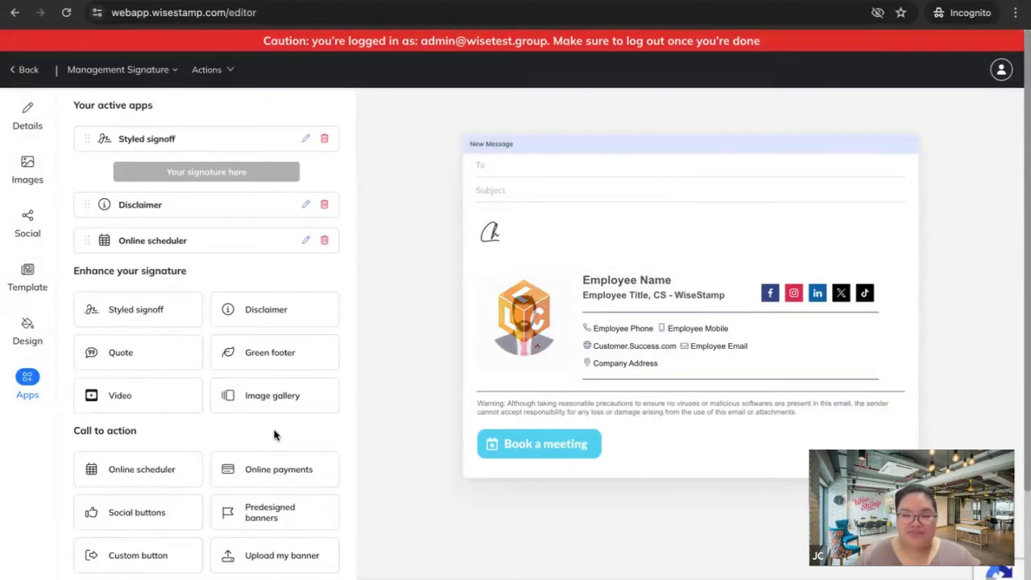
scroll(298, 516, down, 2)
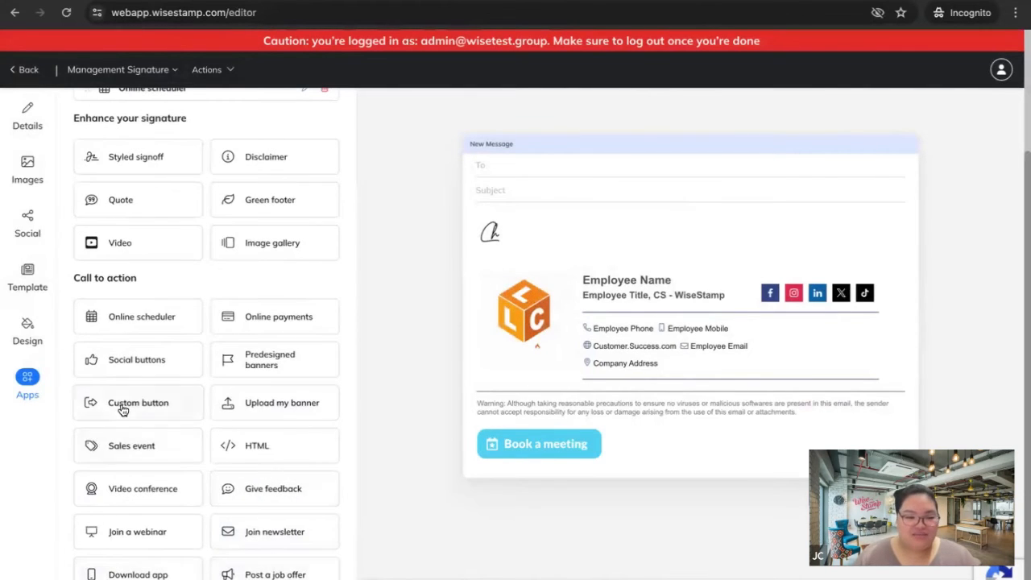
scroll(153, 231, up, 2)
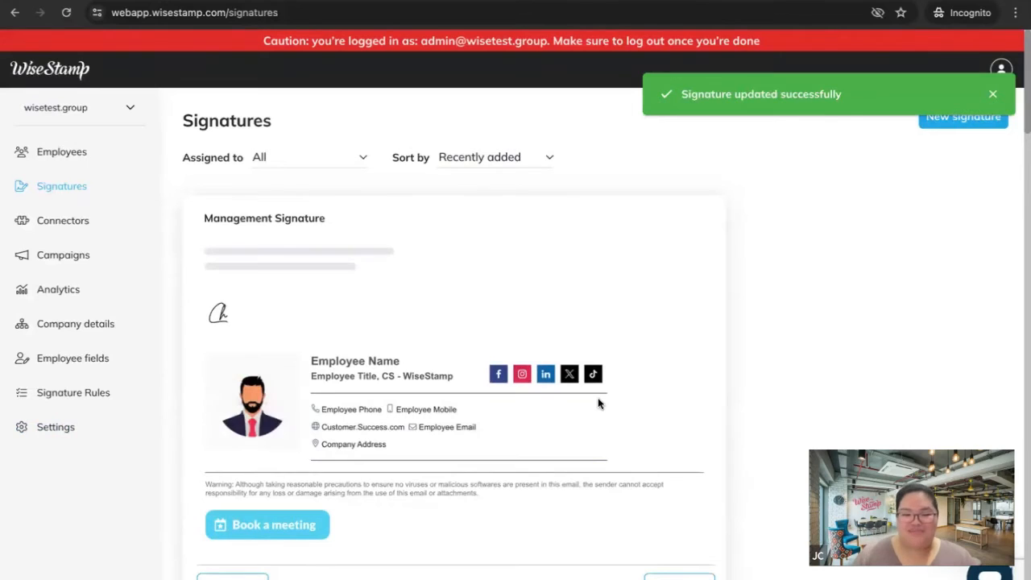
Step: Open the group assignment for the Management Signature and add a new group named Management Team
scroll(672, 411, down, 2)
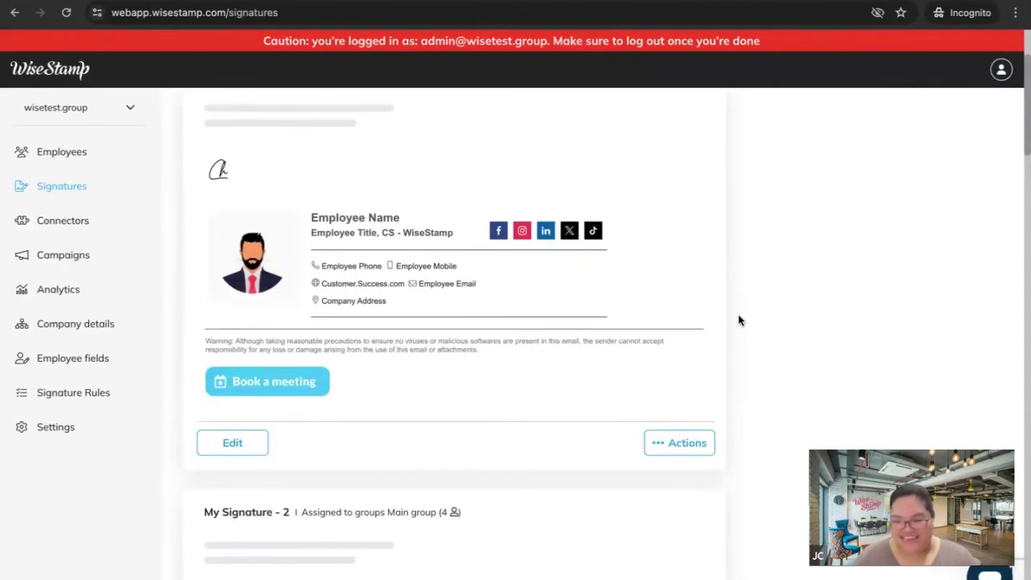
click(671, 444)
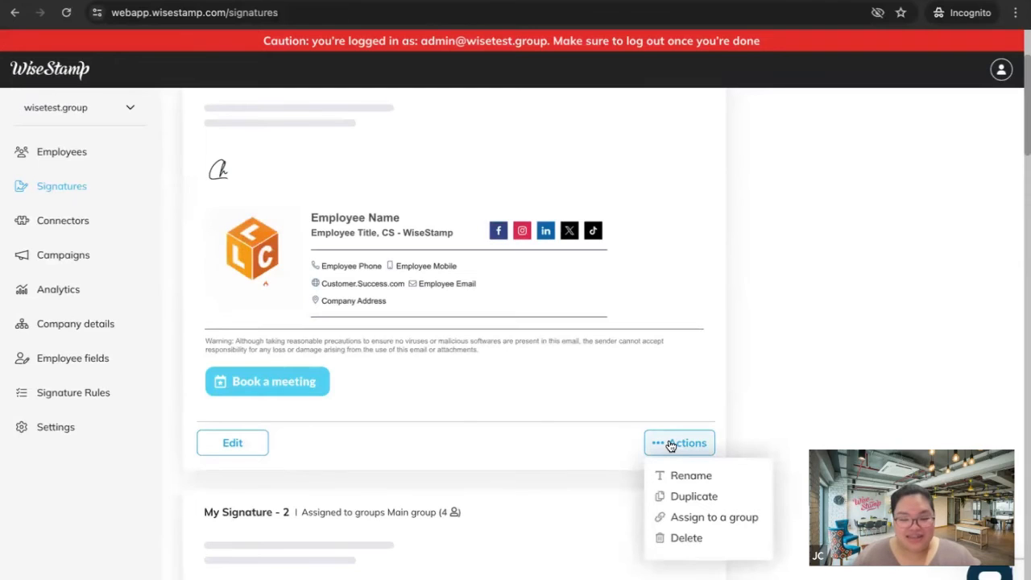
click(697, 519)
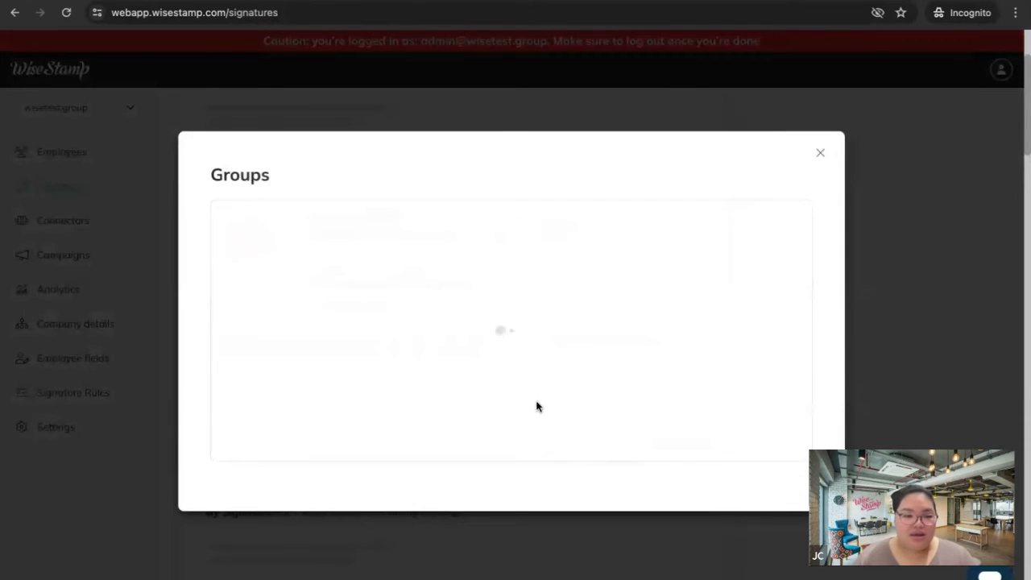
scroll(475, 363, down, 2)
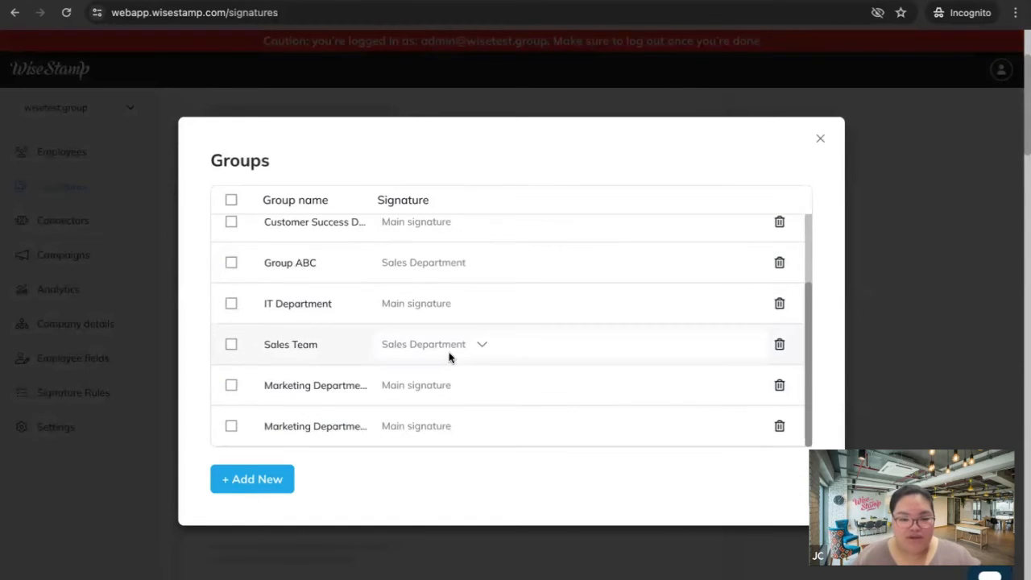
scroll(463, 342, up, 2)
click(260, 481)
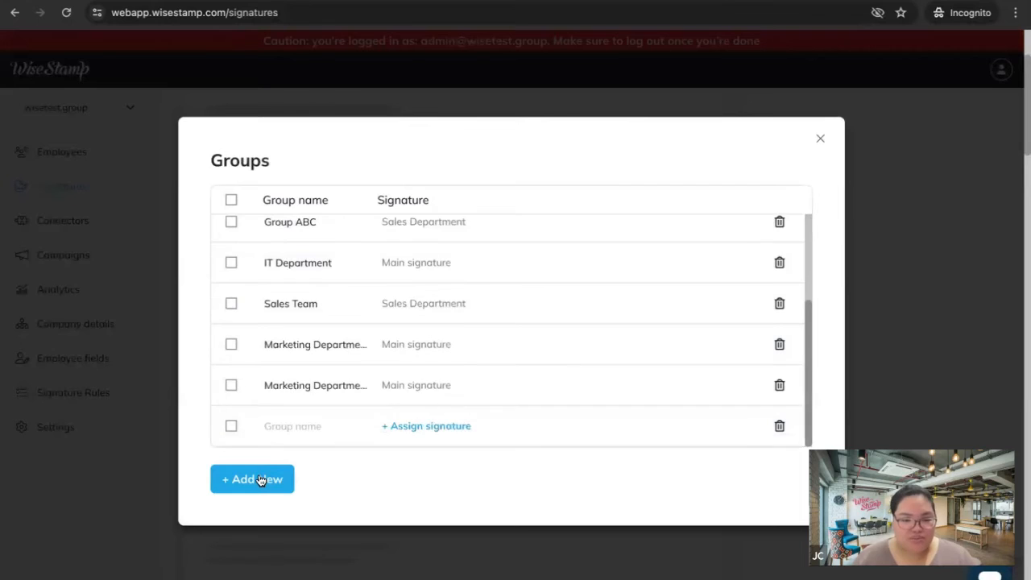
click(296, 422)
text(Management)
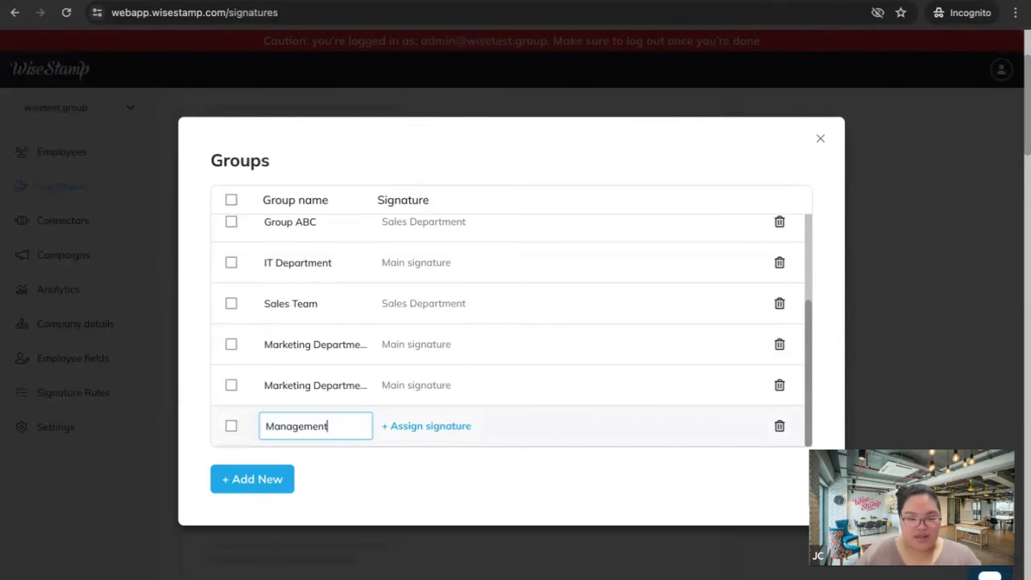
text( Team)
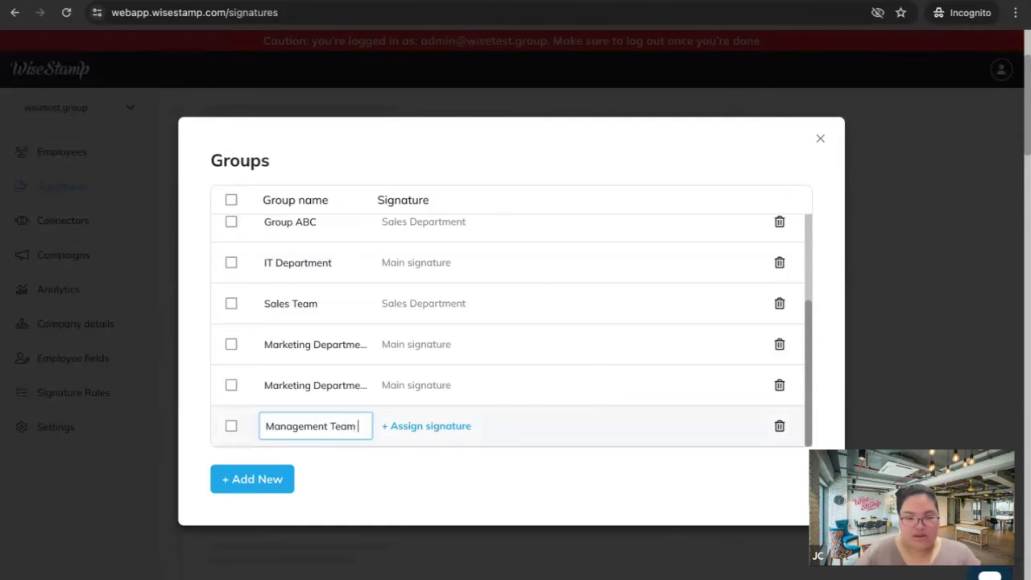
Step: Assign the Management Signature to the Management Team group and return to the signatures overview
click(420, 435)
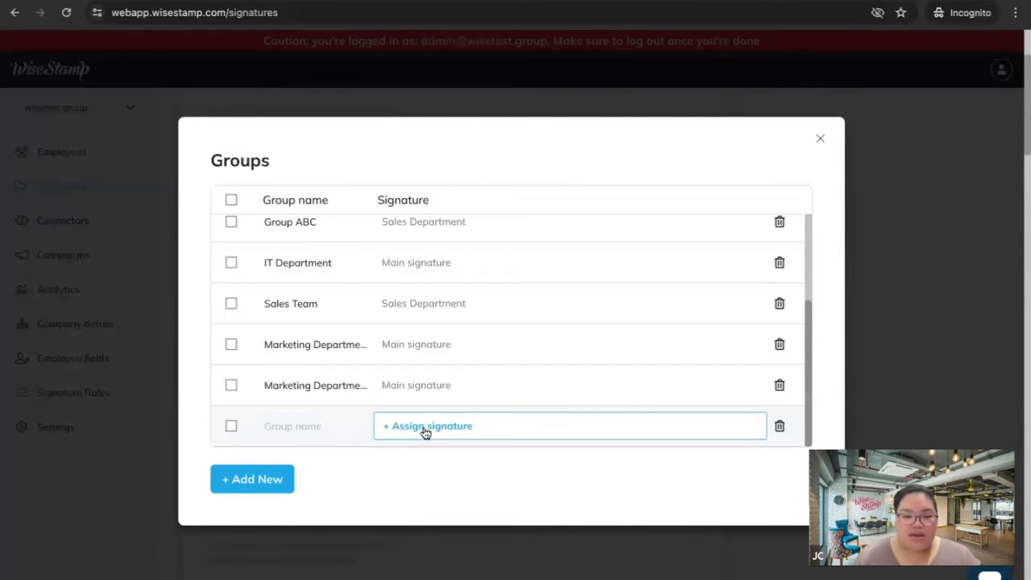
click(427, 428)
scroll(662, 336, down, 3)
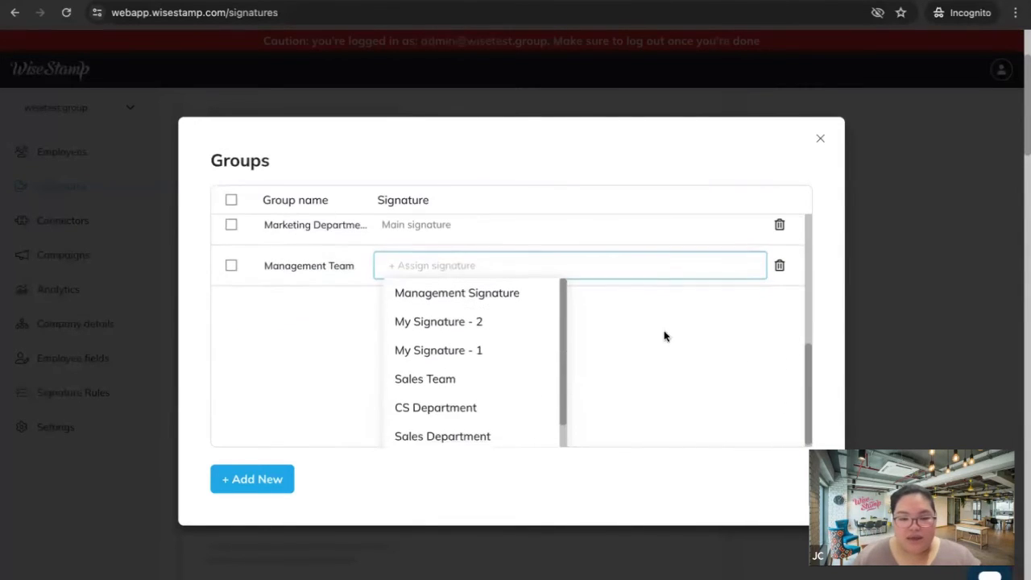
click(491, 293)
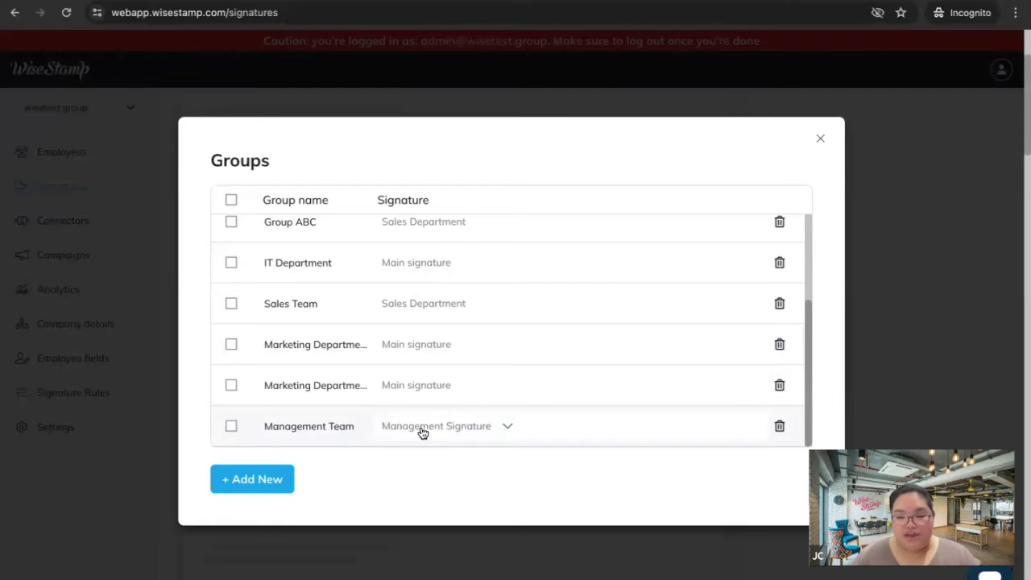
scroll(589, 340, up, 3)
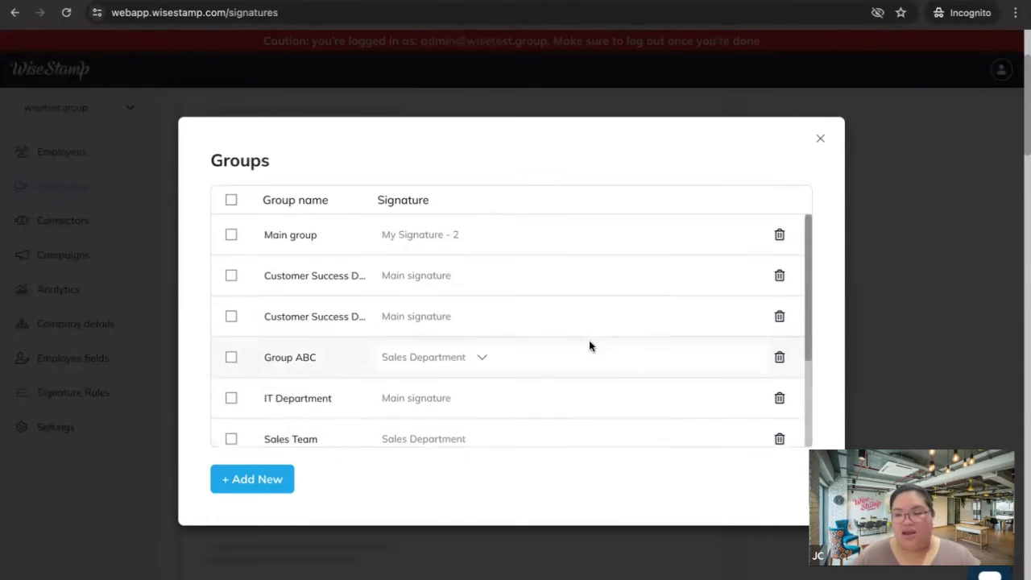
click(820, 138)
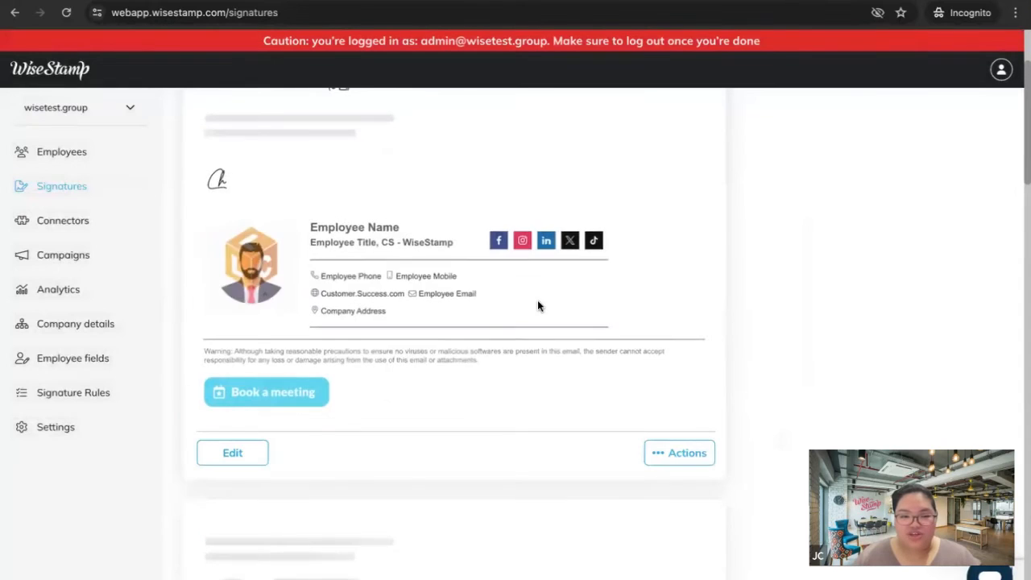
scroll(635, 300, up, 2)
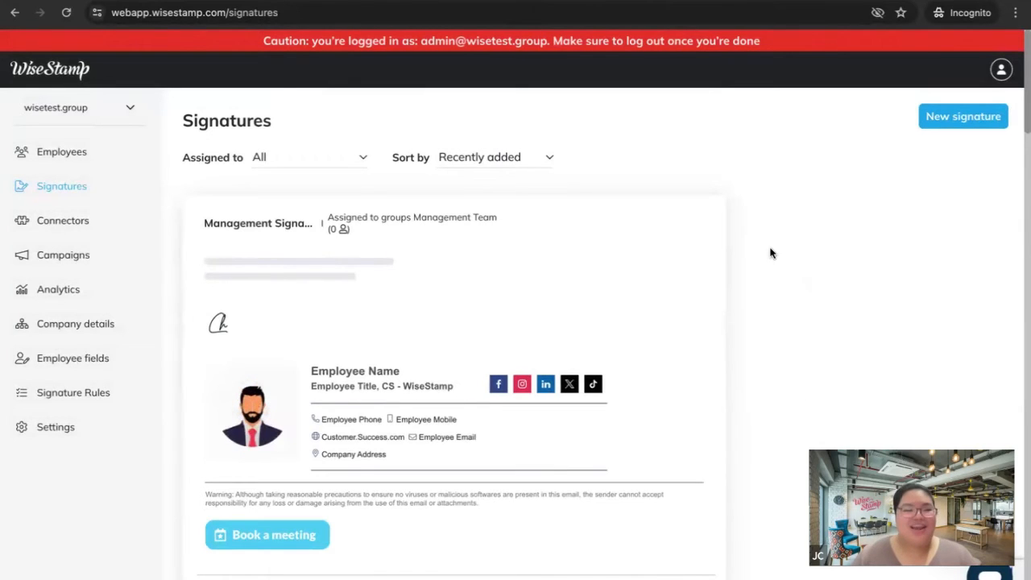
Step: Switch to the Migration Webinar presentation in Google Slides and show the Connectors & Signature Rules slide
click(272, 2)
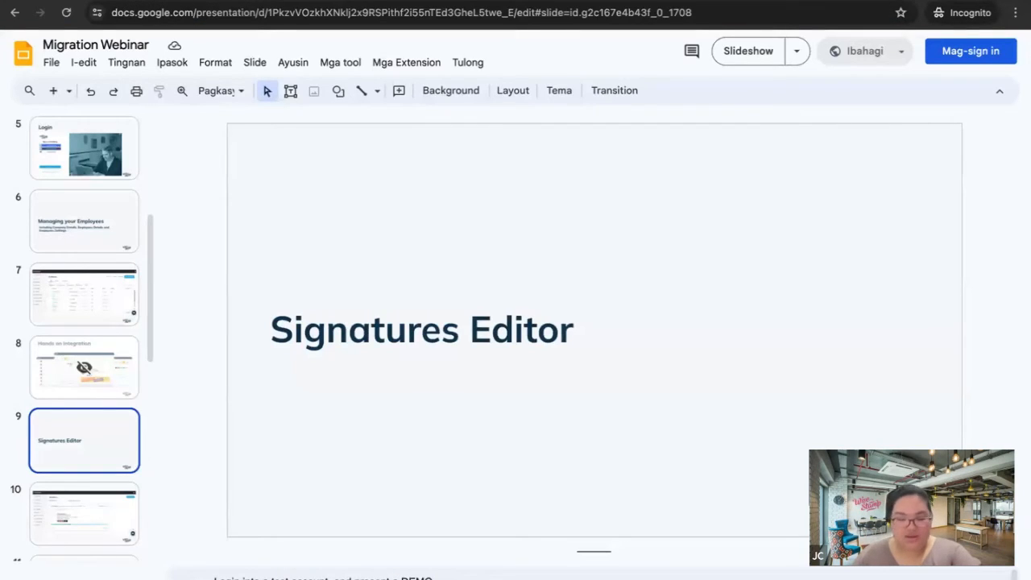
click(97, 528)
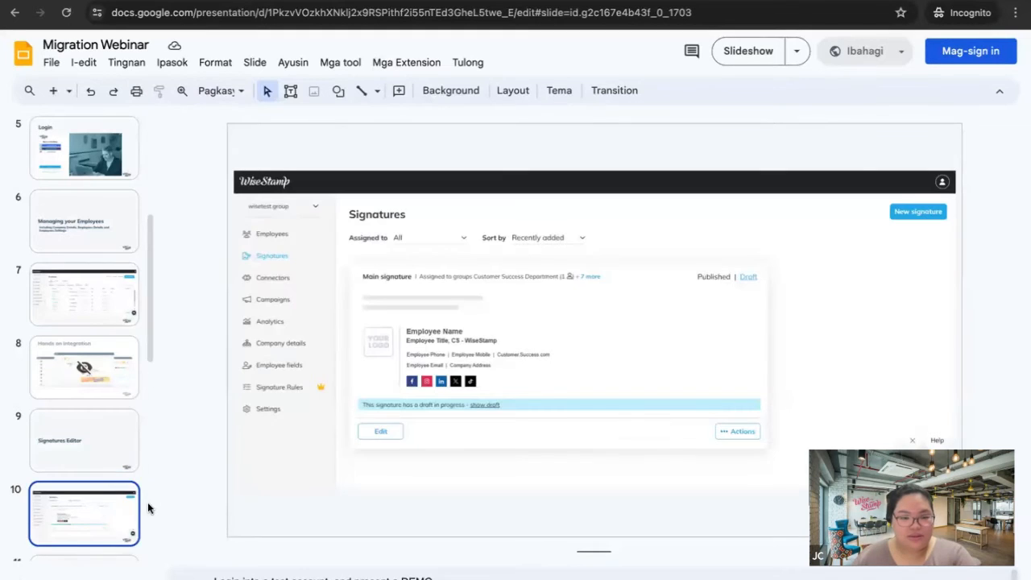
scroll(121, 500, down, 1)
click(98, 487)
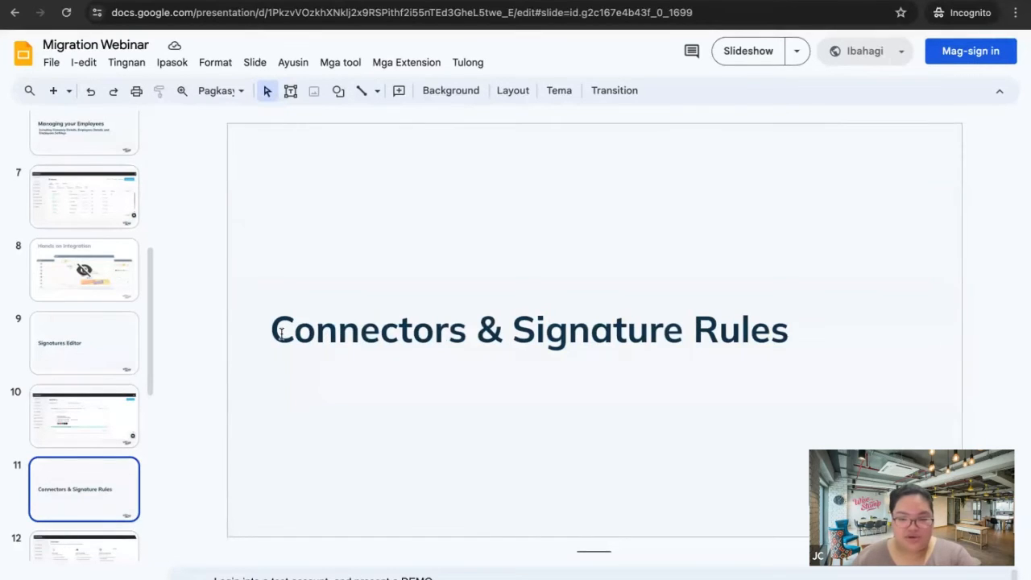
Step: Switch to WiseStamp, open the Connectors page and review the Server-side connector's features and connection options
key(ctrl+Tab)
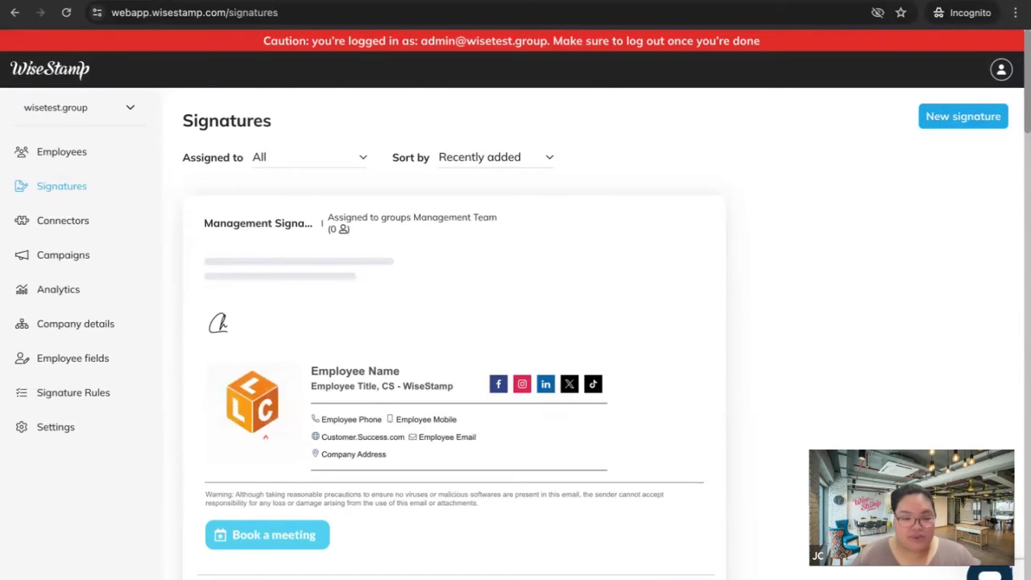
click(84, 227)
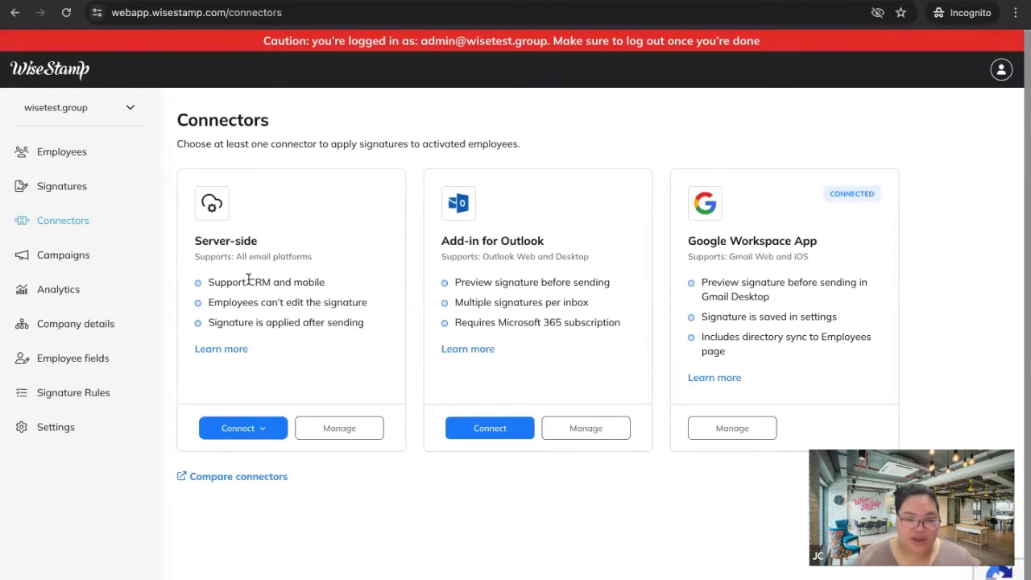
drag(249, 278, 326, 280)
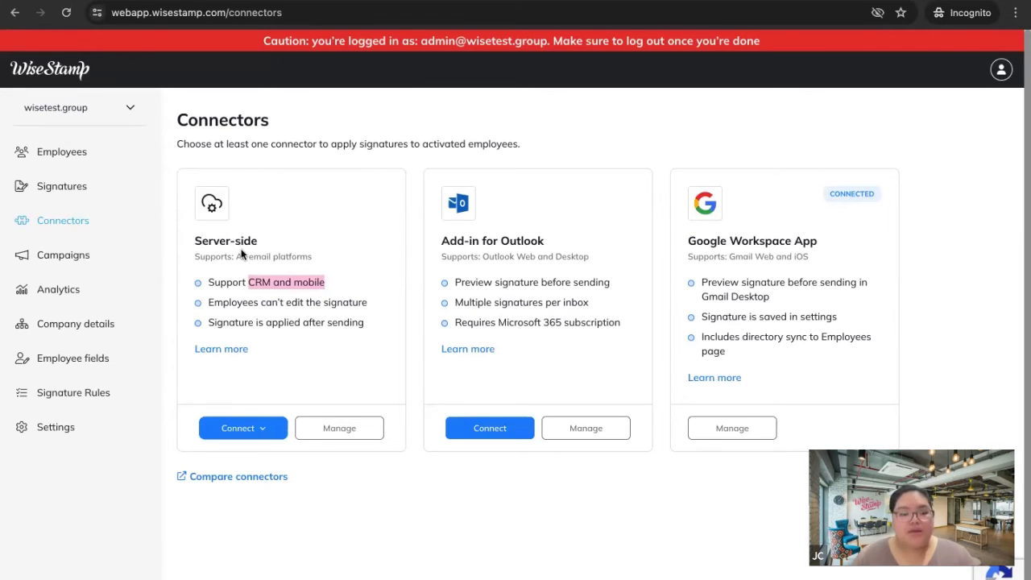
click(273, 279)
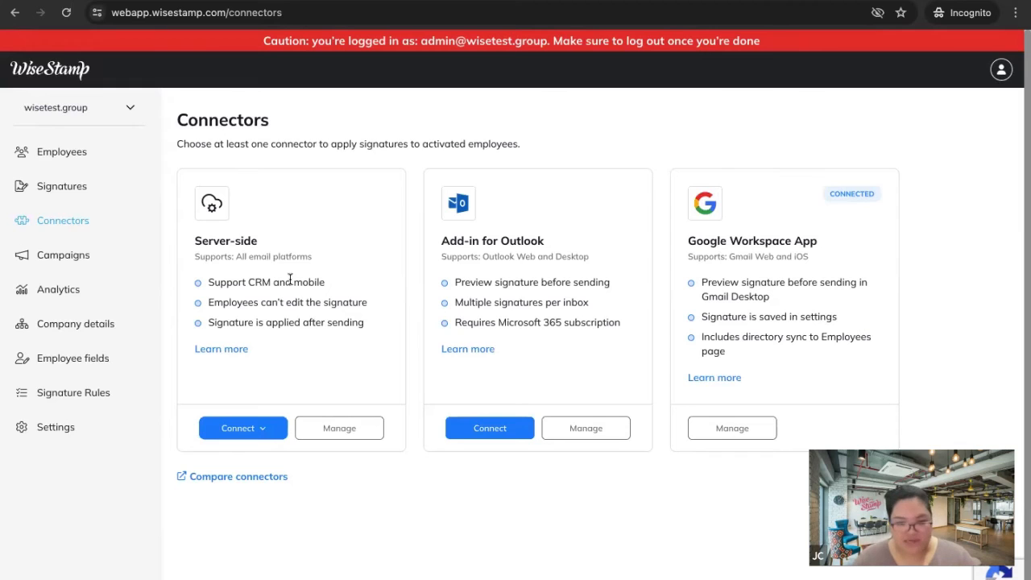
triple_click(284, 302)
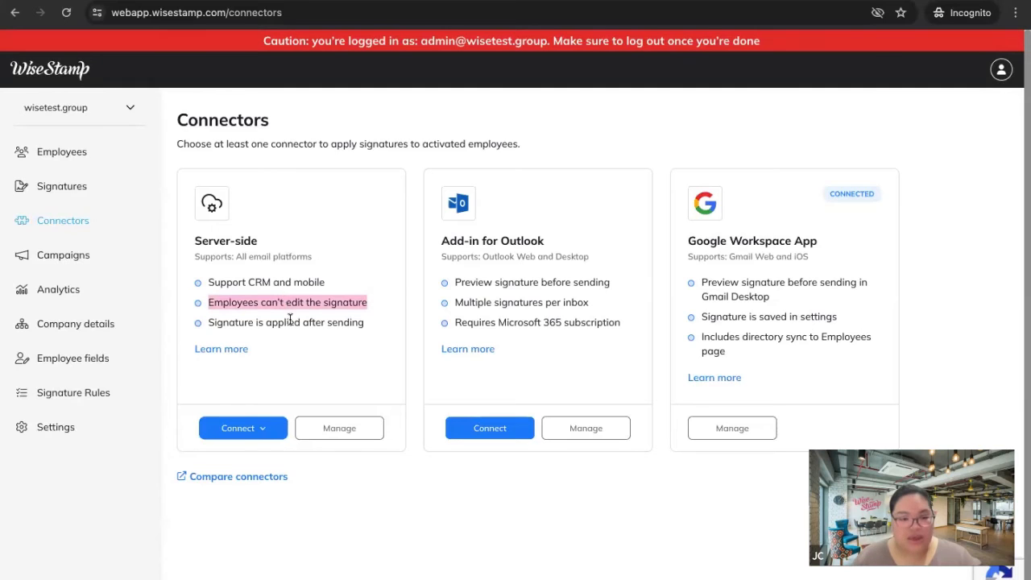
triple_click(290, 322)
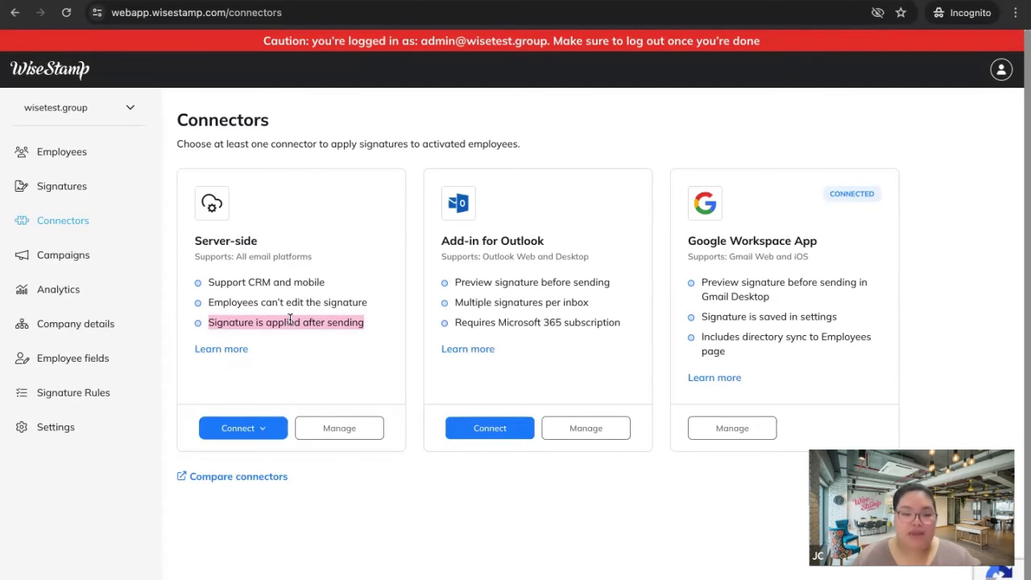
click(373, 324)
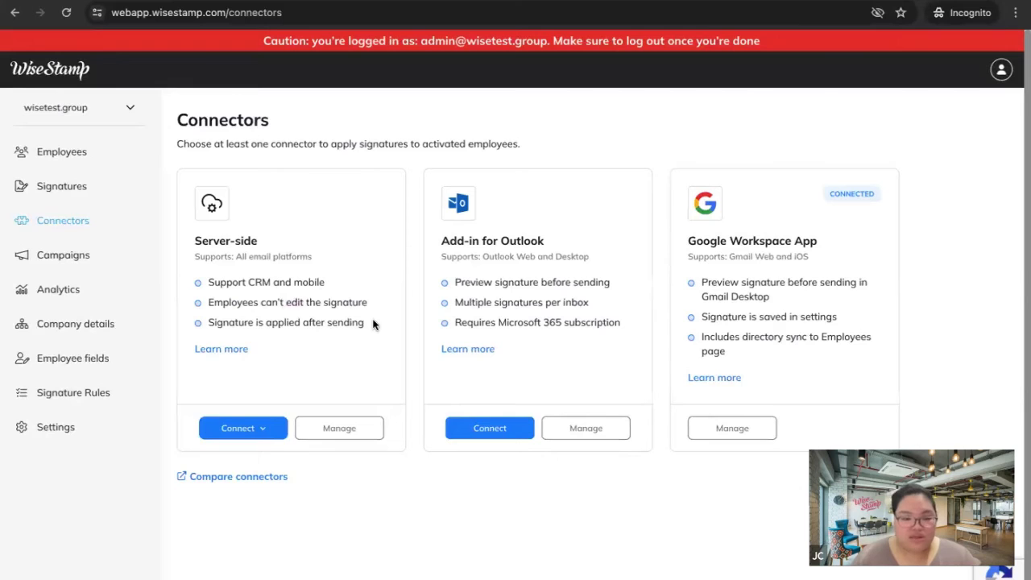
click(261, 429)
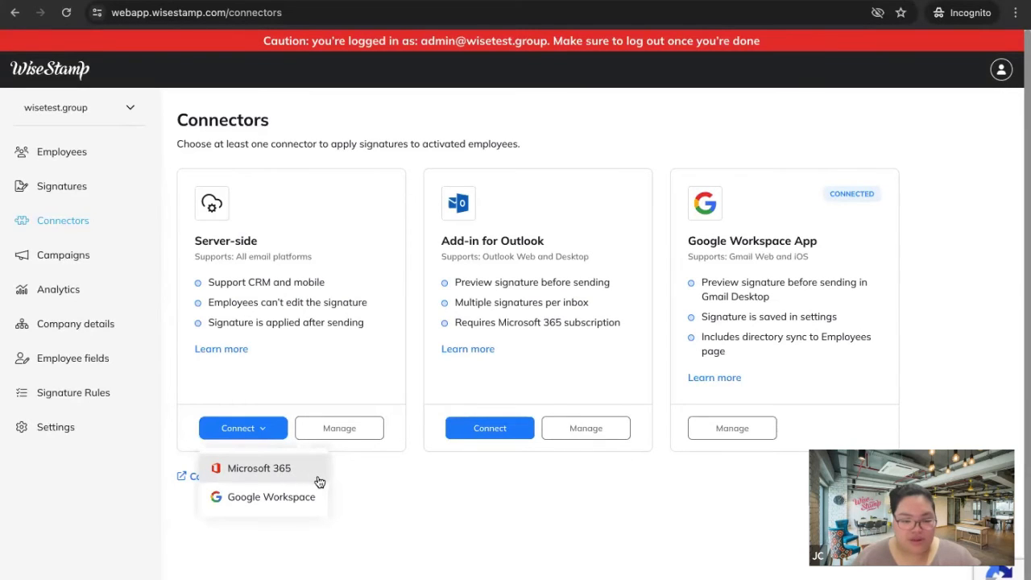
click(348, 481)
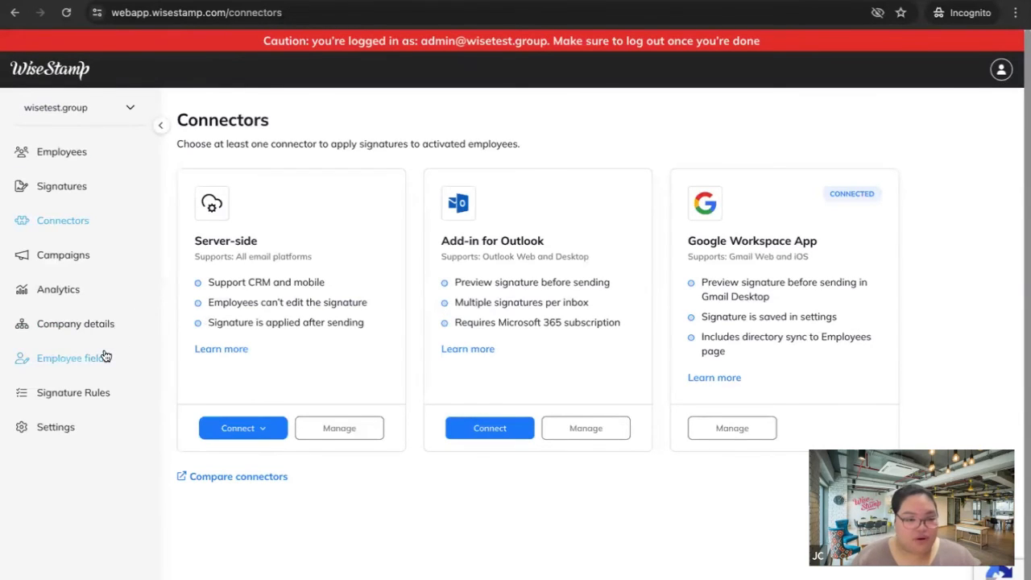
Step: Open the Signature Rules page, view its support contact form and close the form without sending
click(89, 394)
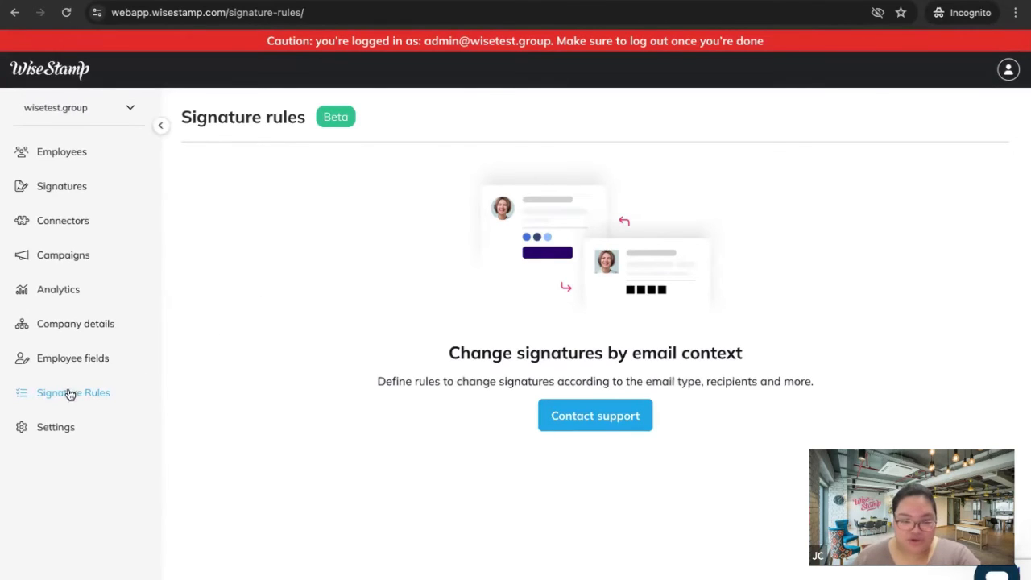
click(570, 411)
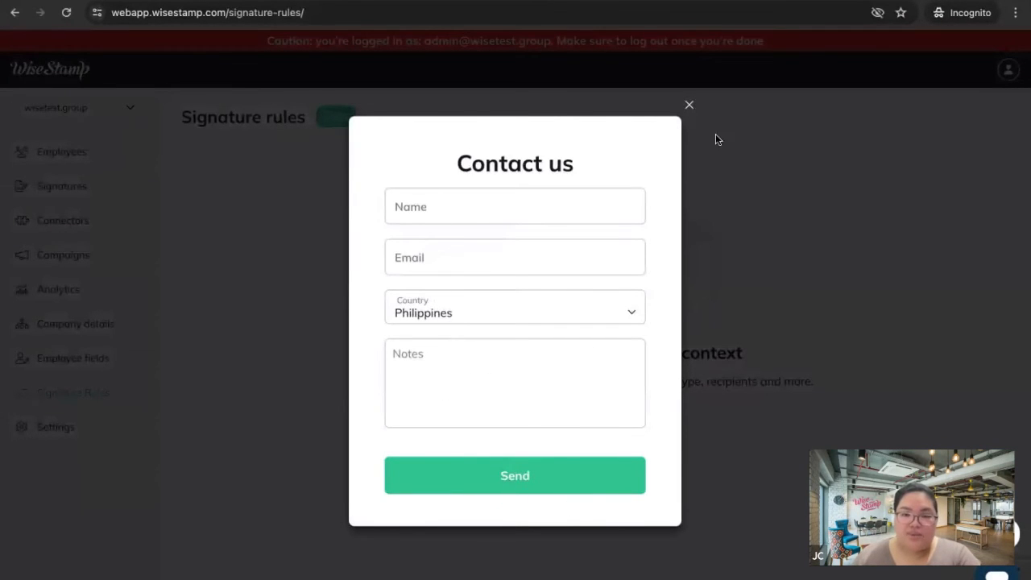
click(689, 107)
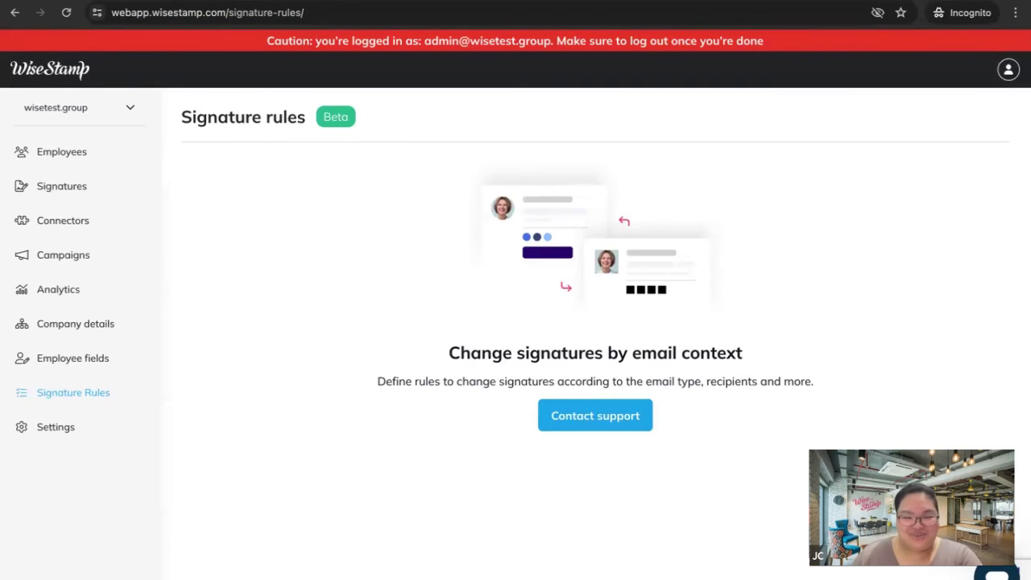
Step: Switch to the Migration Webinar presentation in Google Slides and advance to the slide picturing the Settings page
key(ctrl+Tab)
key(Down)
key(Down)
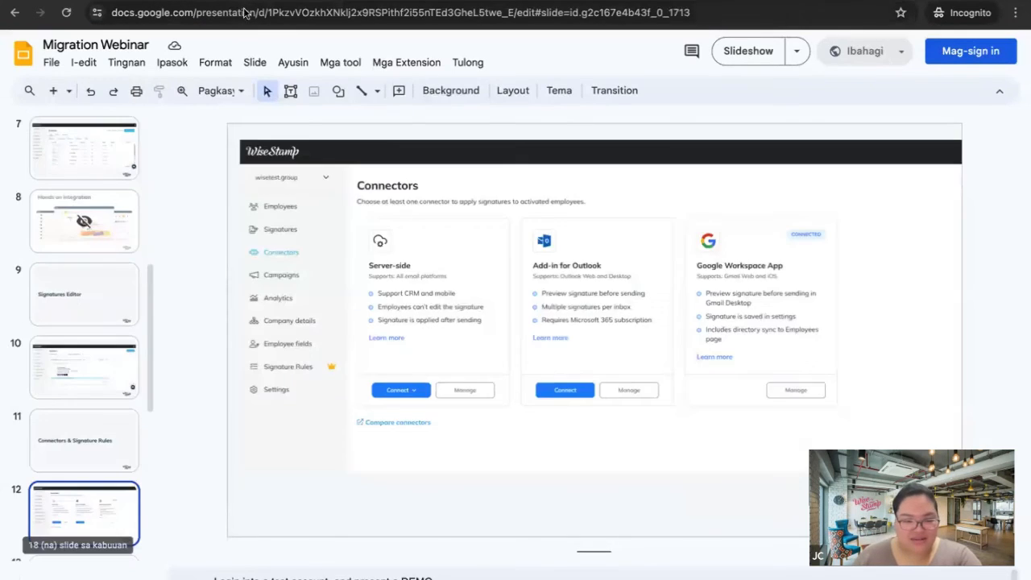
key(Down)
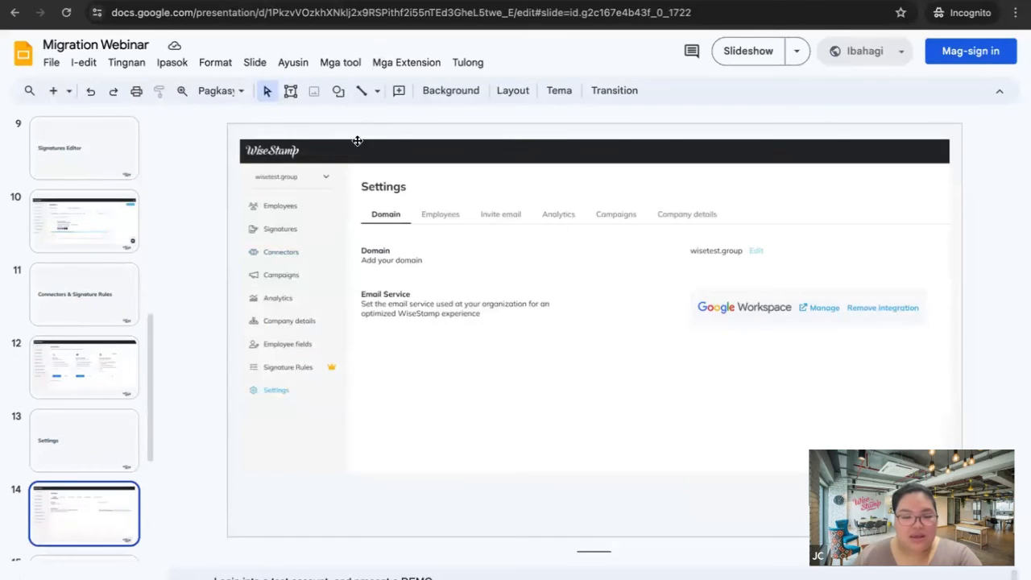
Step: Return to WiseStamp and review the Domain and Company details settings, down to the custom company fields
key(ctrl+shift+Tab)
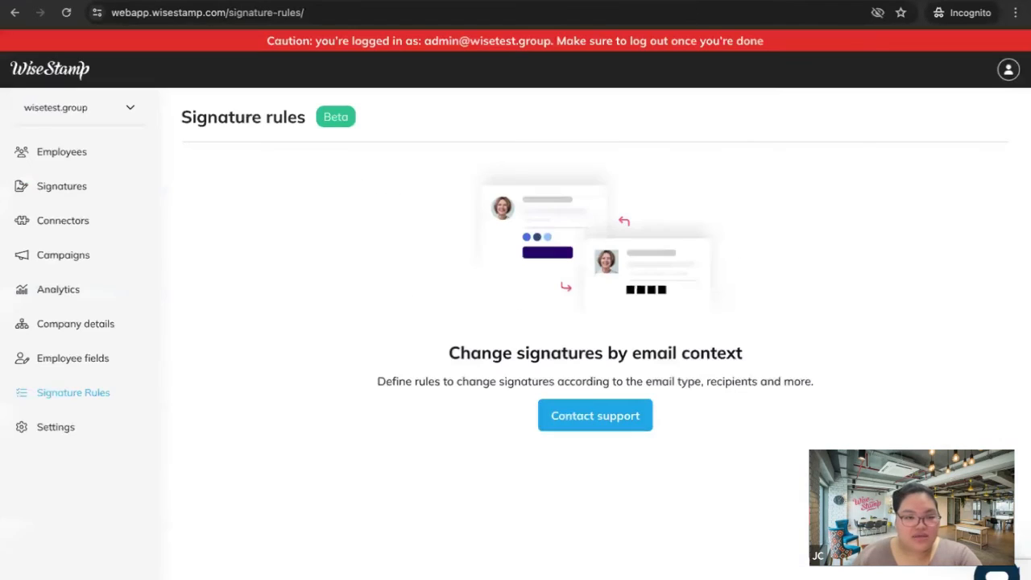
click(57, 433)
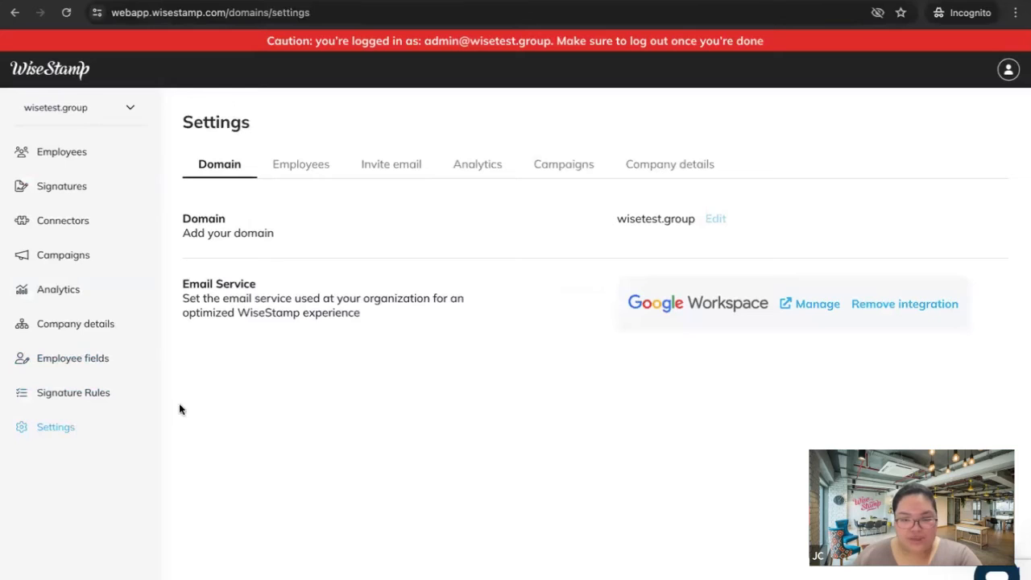
mouse_move(707, 220)
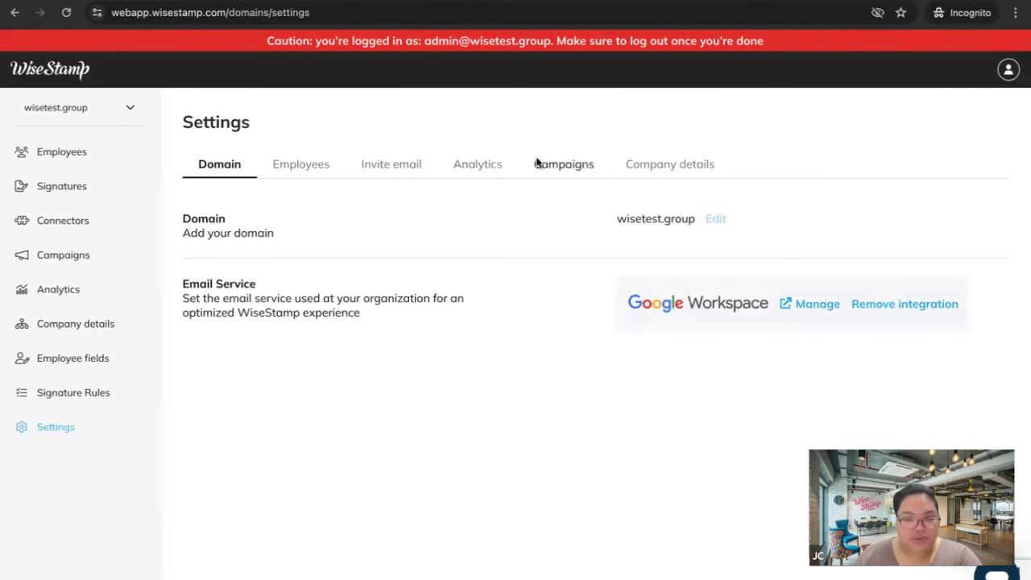
click(666, 164)
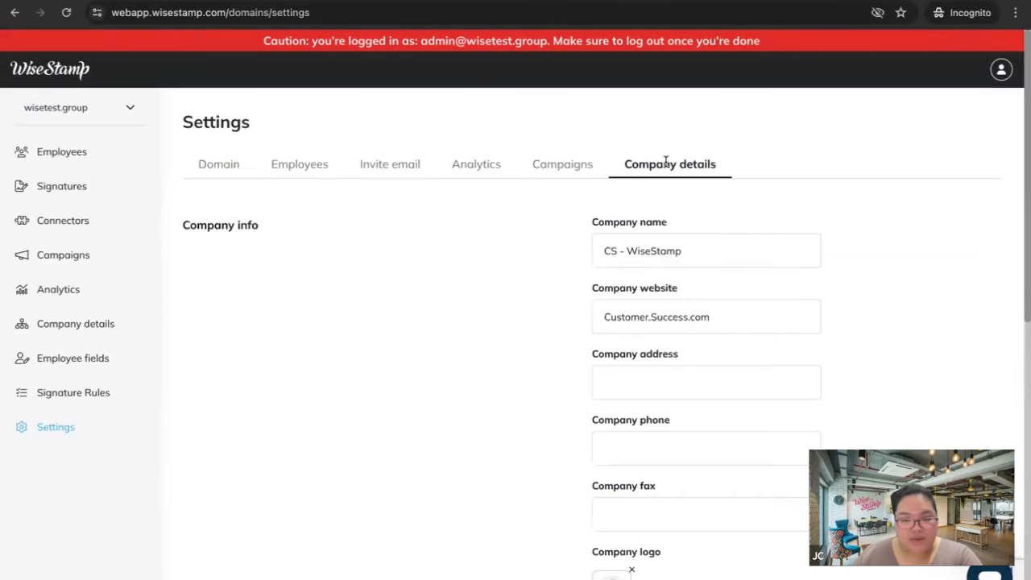
scroll(759, 378, down, 7)
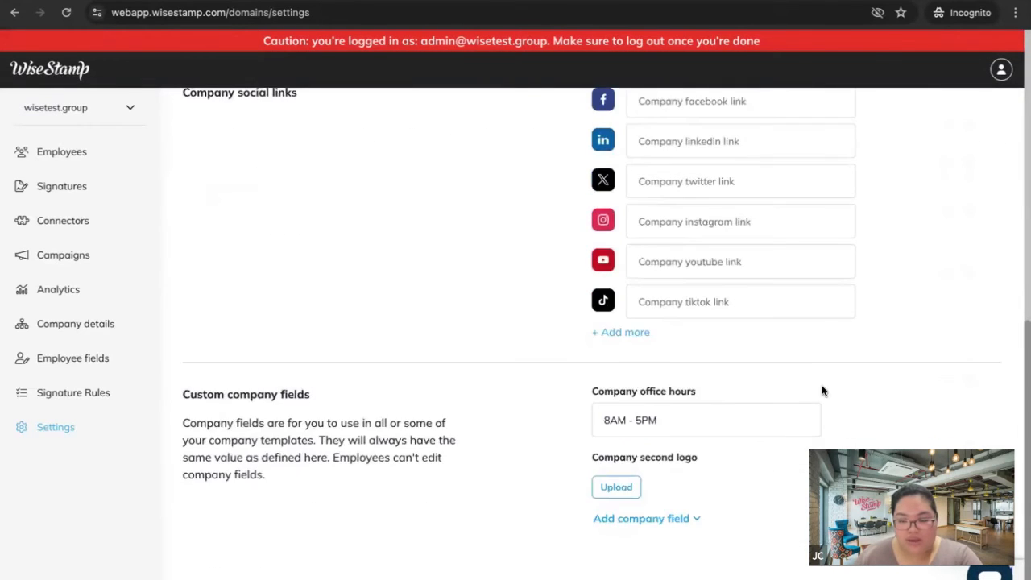
scroll(846, 379, up, 7)
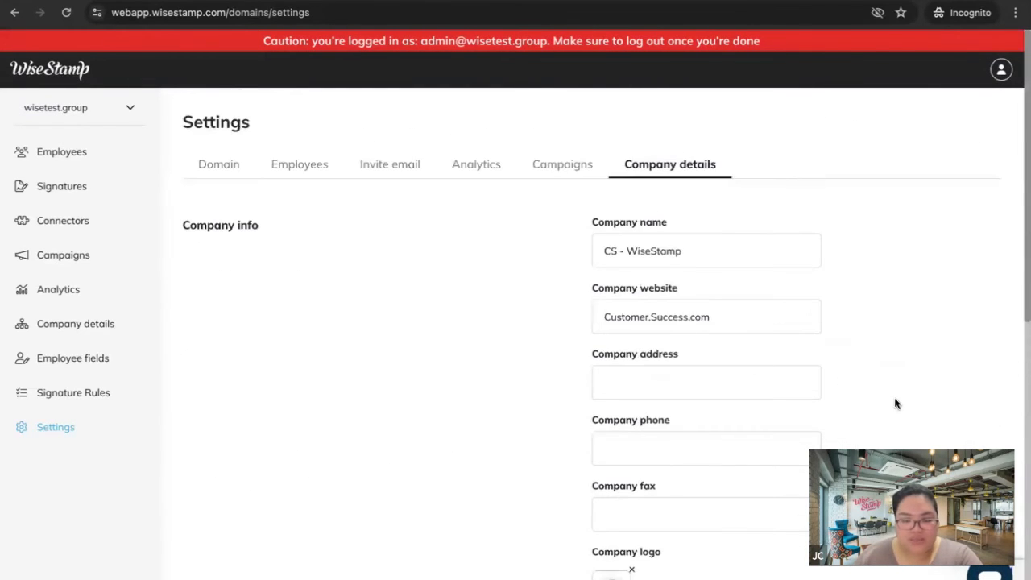
scroll(842, 352, down, 7)
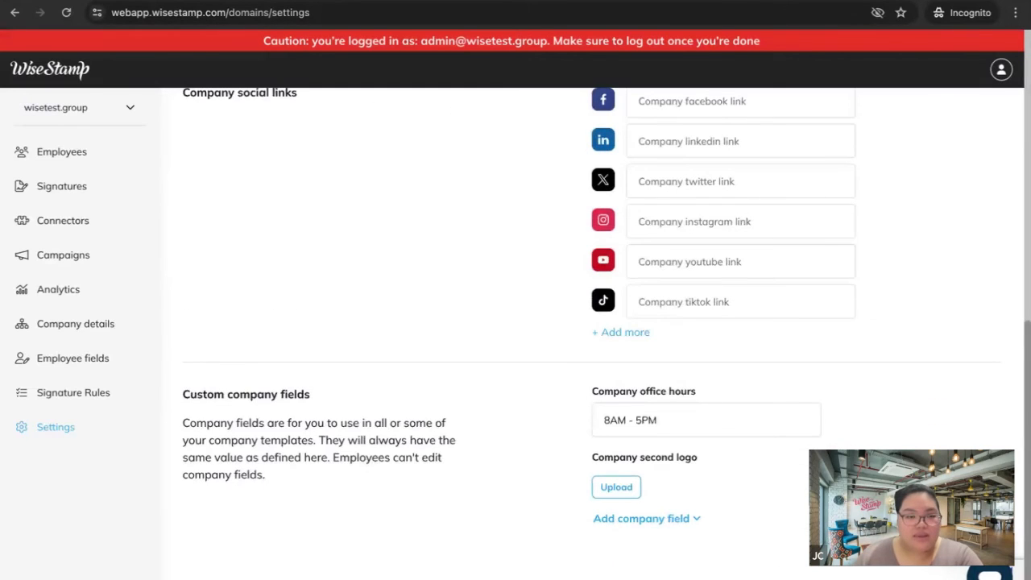
Step: Switch to the Migration Webinar presentation in Google Slides and show the Campaigns & Analytics slide
key(alt+Tab)
scroll(105, 357, down, 4)
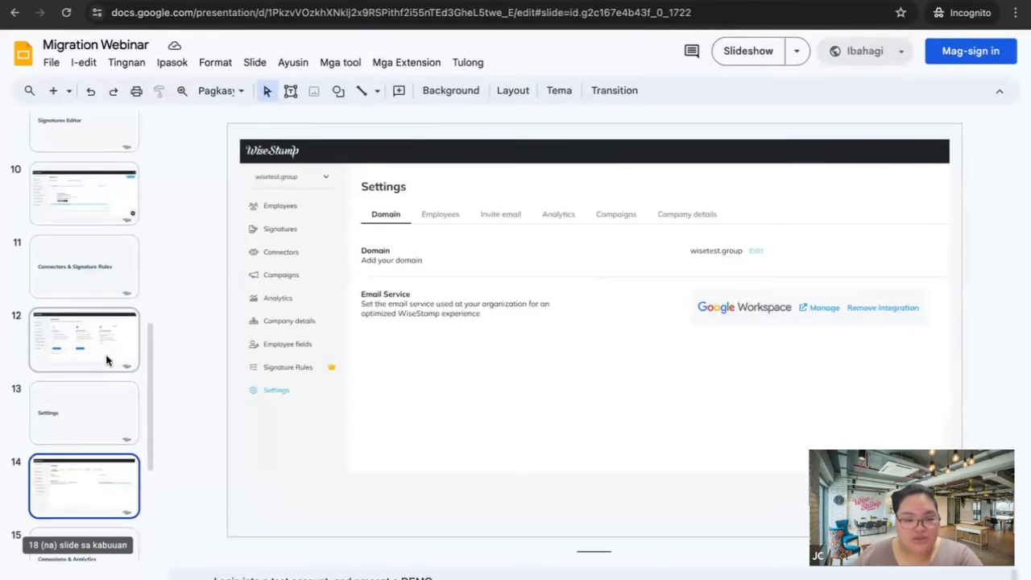
click(83, 319)
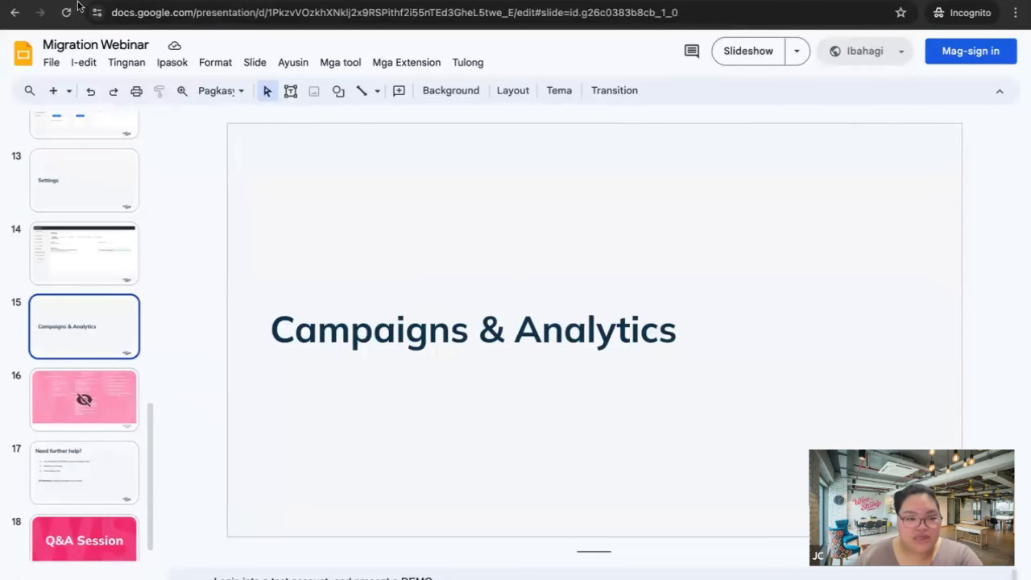
Step: Return to WiseStamp, open the Campaigns page and start creating a new campaign, keeping its suggested name
key(alt+Tab)
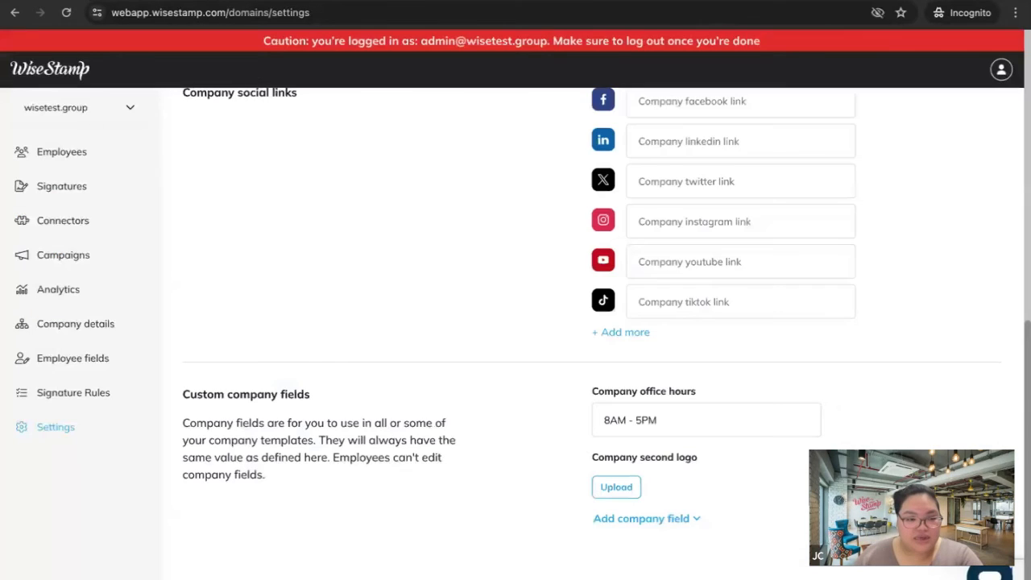
click(96, 257)
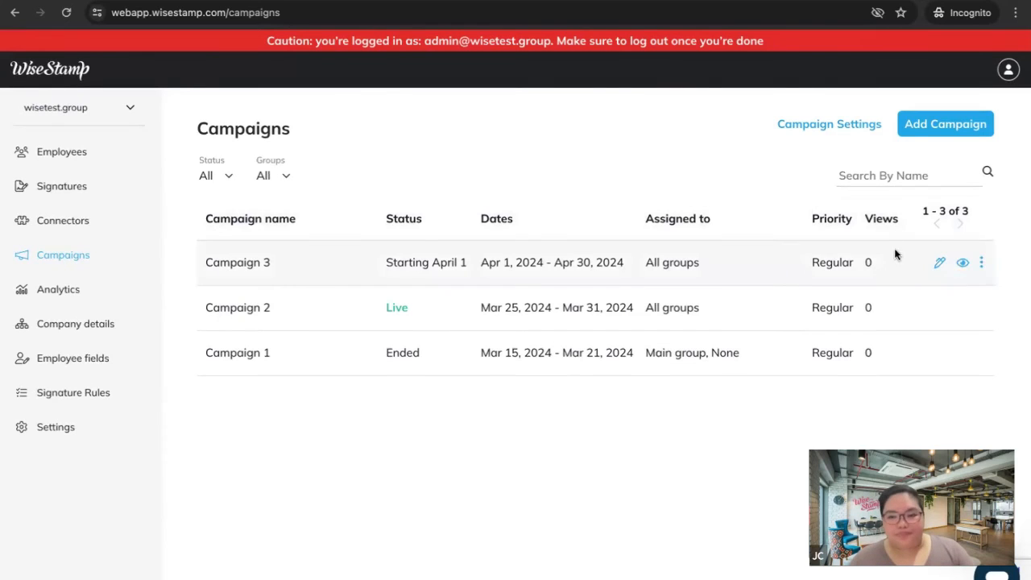
click(914, 129)
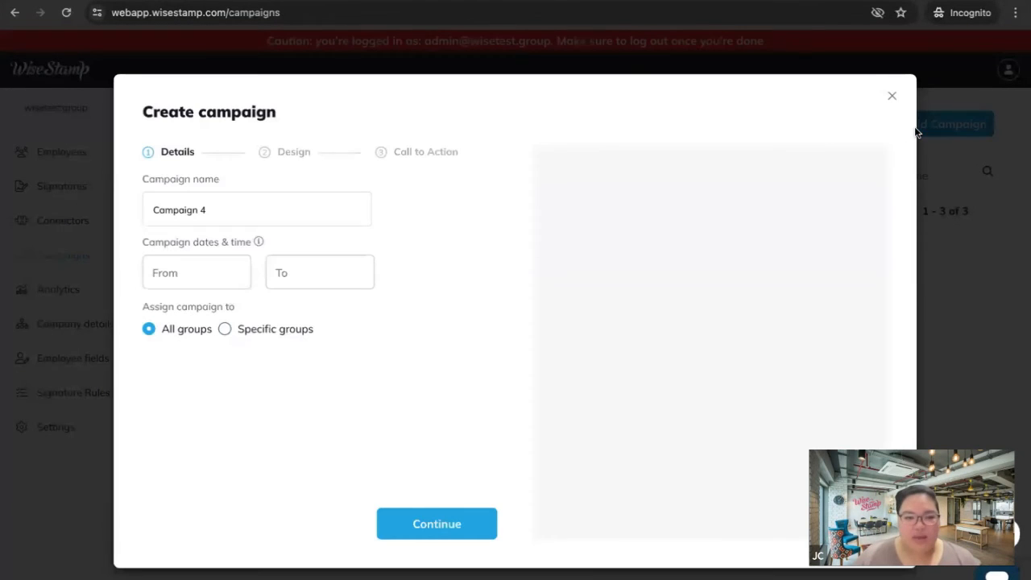
click(206, 209)
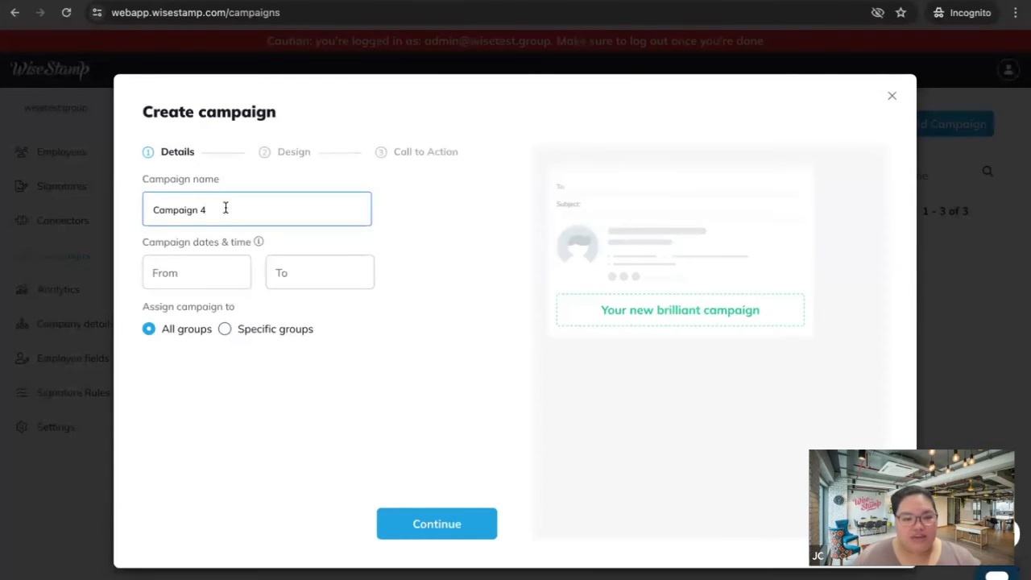
click(193, 264)
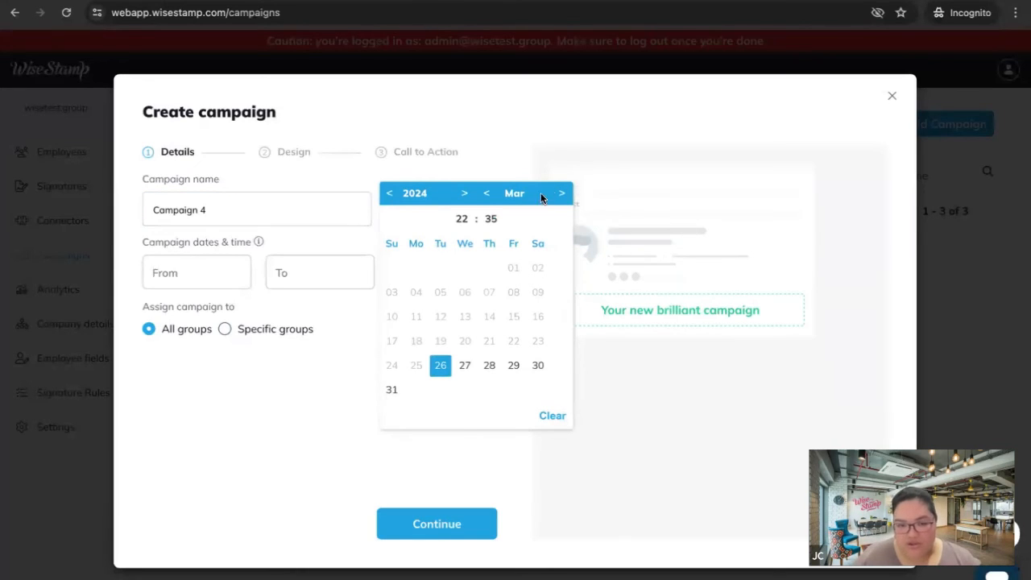
click(552, 194)
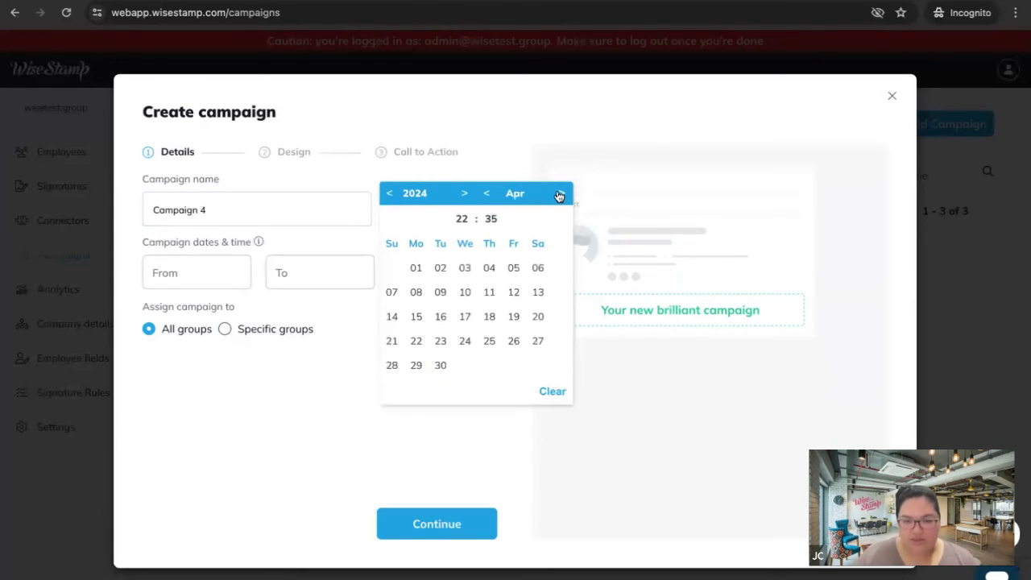
click(416, 270)
click(347, 274)
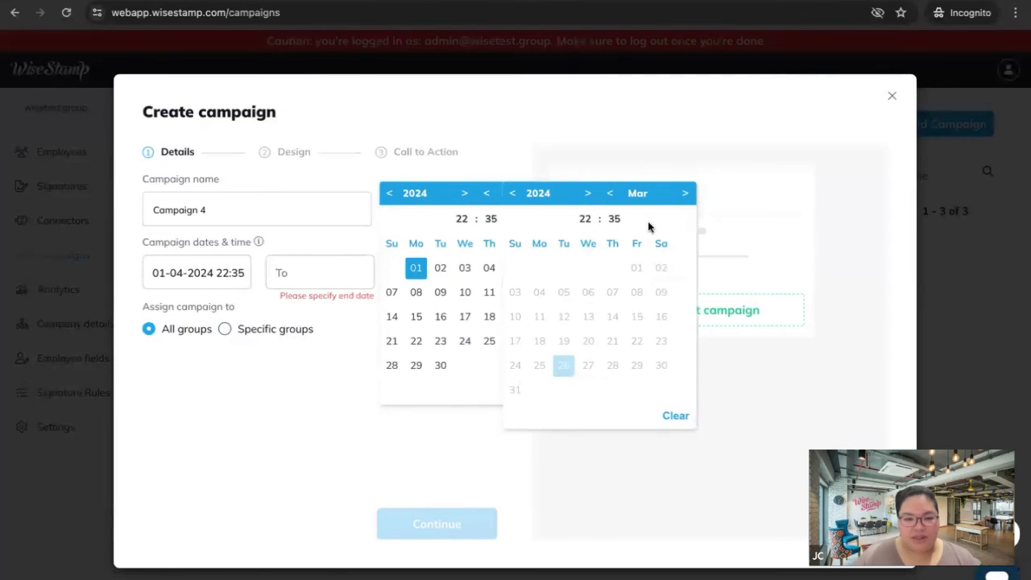
click(684, 193)
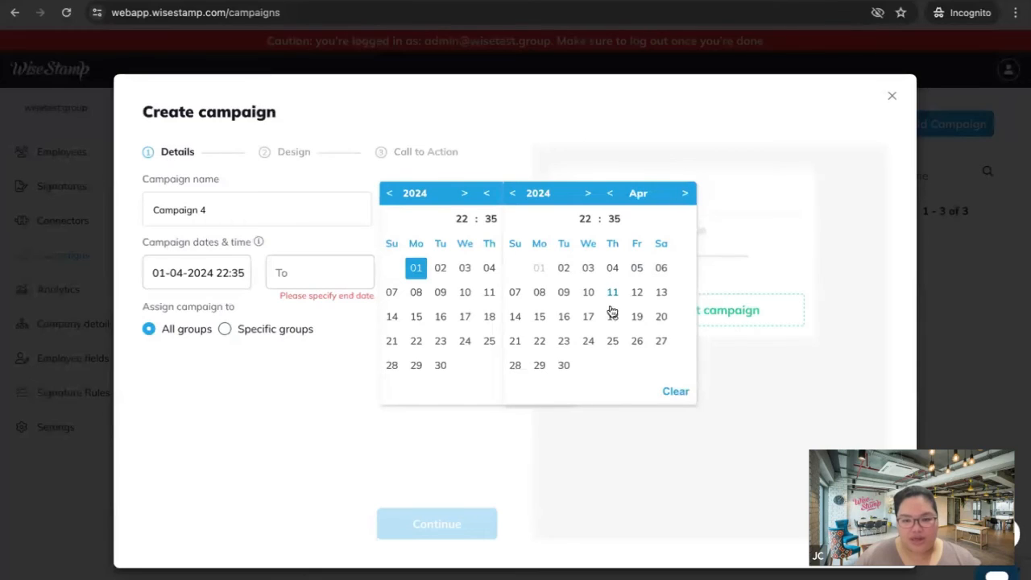
click(564, 366)
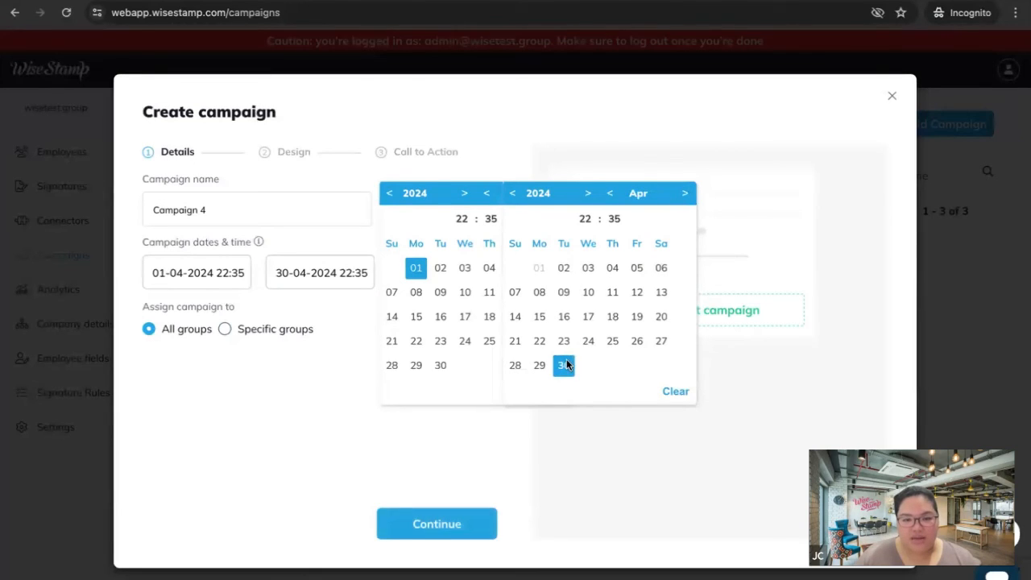
Step: Look at the specific-groups option, assign the campaign to all groups and continue to the Design stage
click(225, 331)
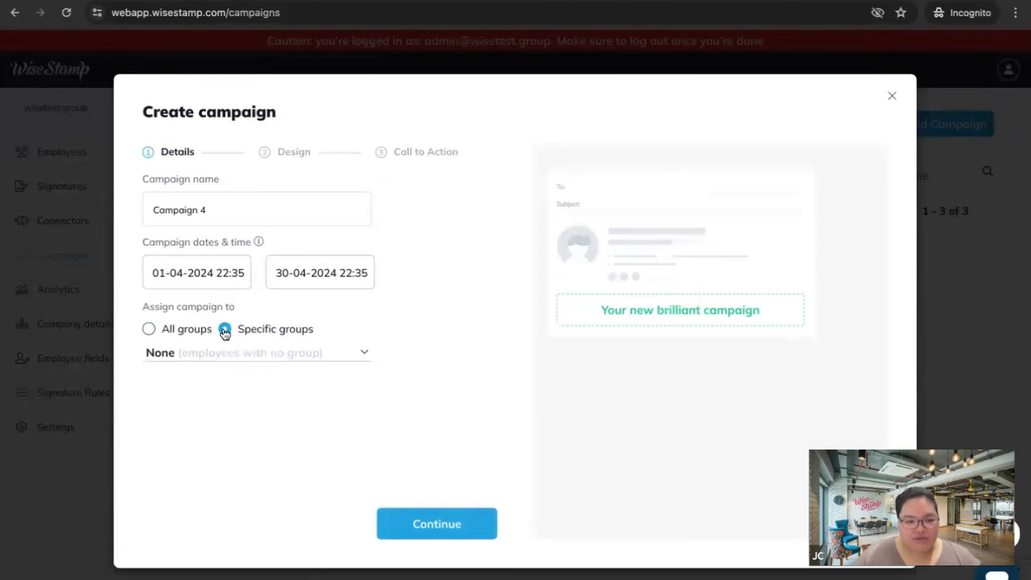
click(146, 331)
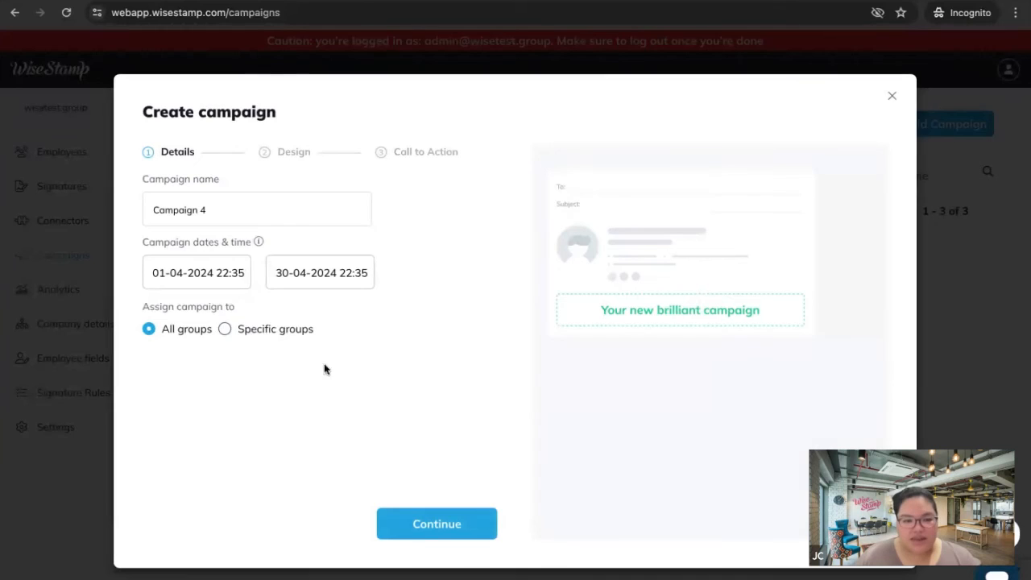
click(423, 524)
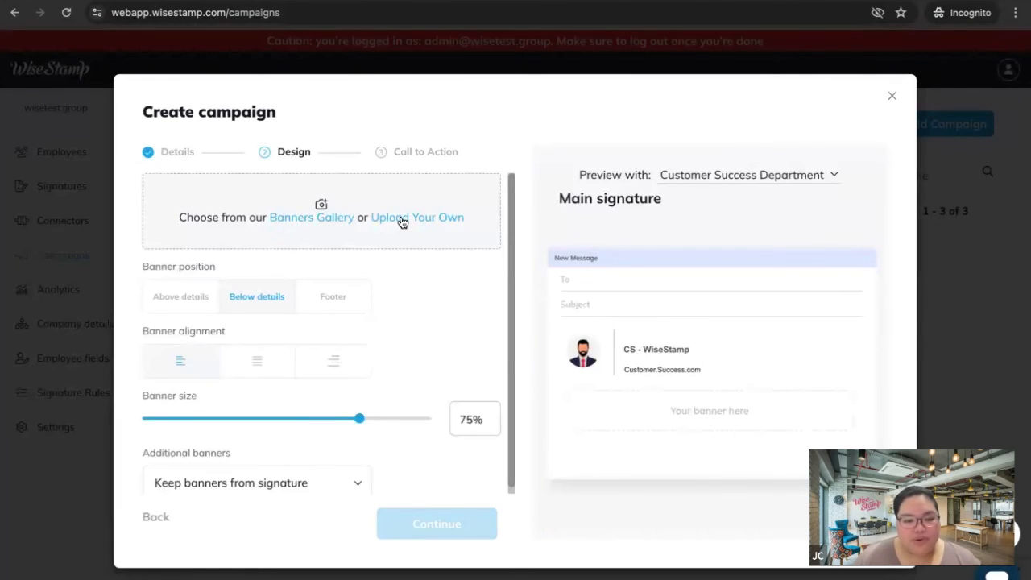
Step: Add the purple "Ramadan Kareem – Get Special Ramadan Deals" banner from the Ramadan category of the Banners Gallery to the campaign
click(307, 219)
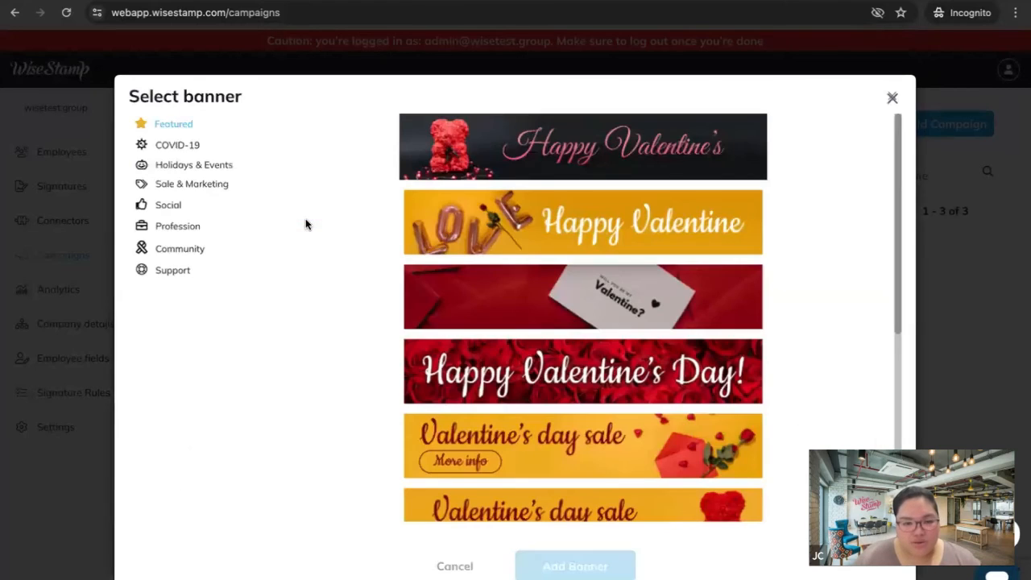
click(184, 163)
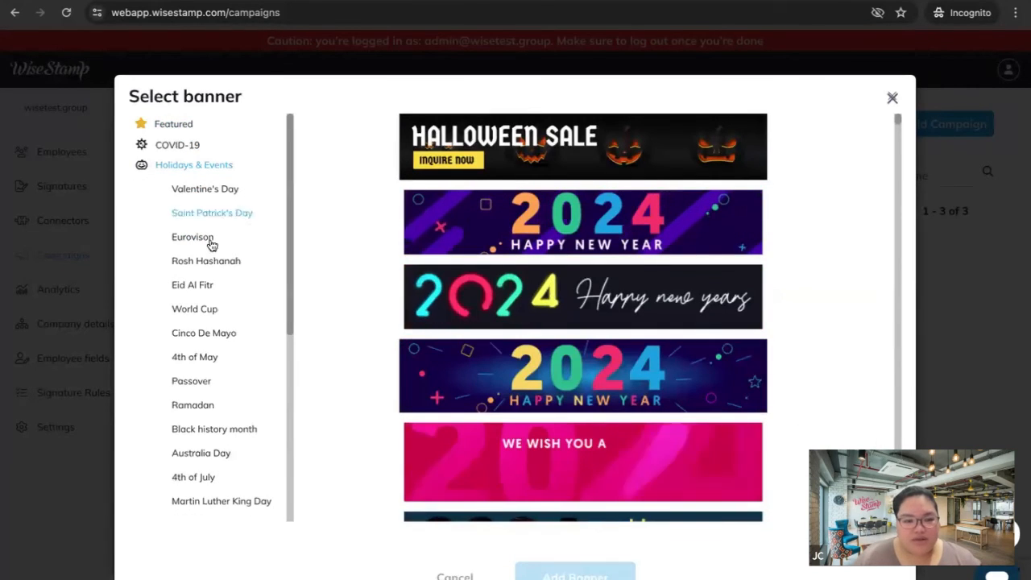
scroll(201, 338, down, 3)
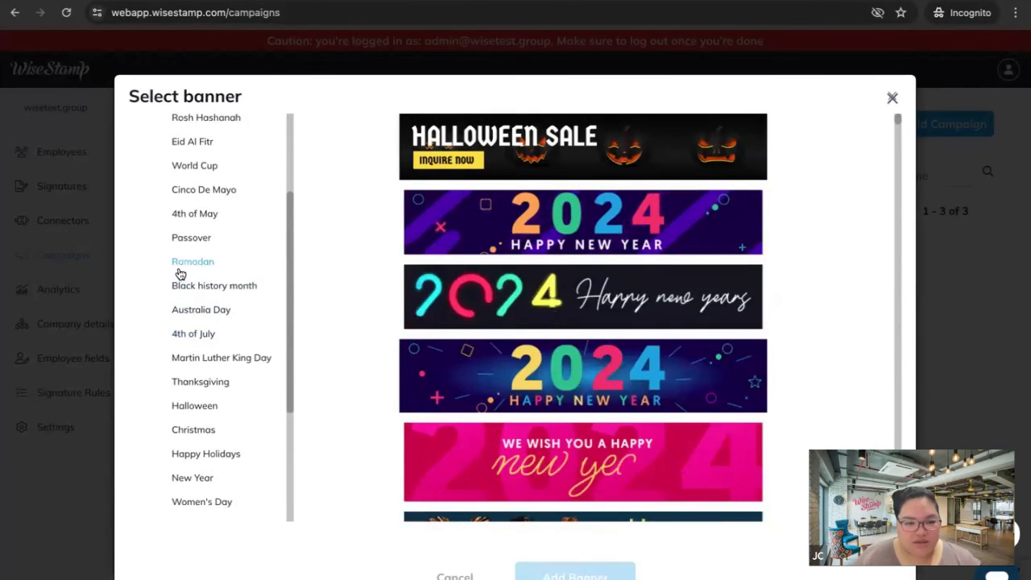
click(182, 269)
click(535, 213)
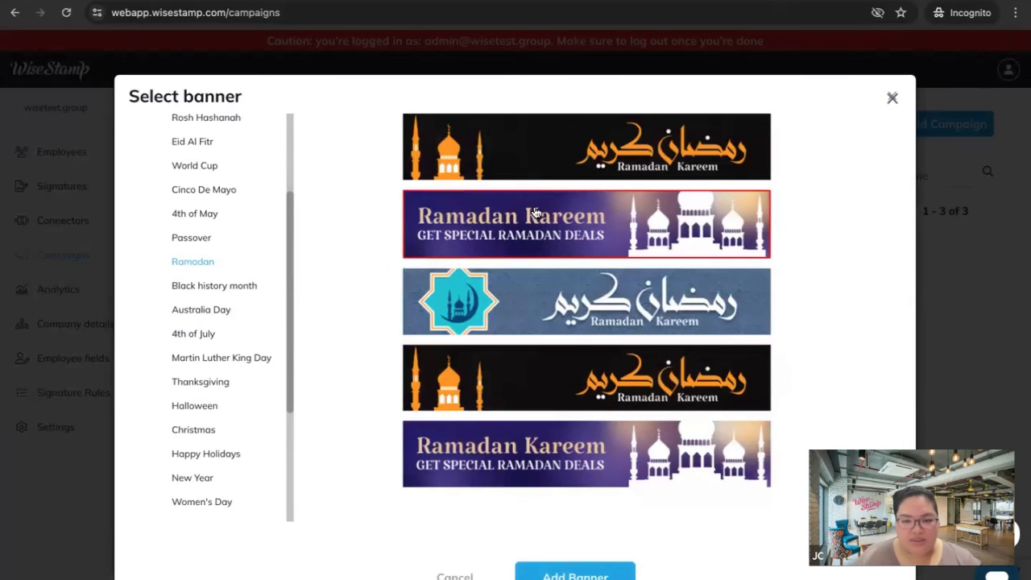
click(561, 575)
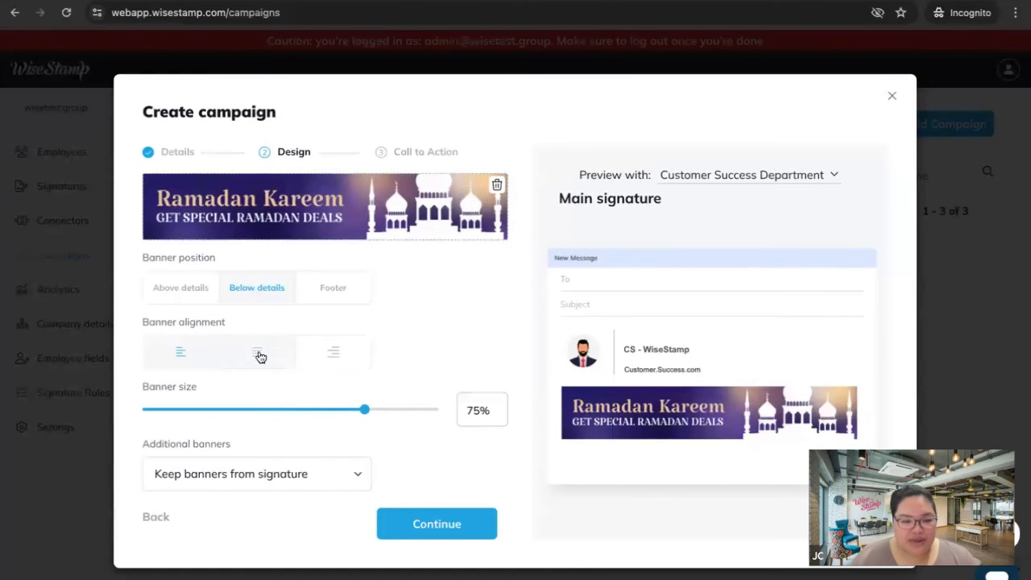
Step: Set the campaign's additional banners option to "Remove banners during the campaign" and continue to the Call to Action stage
click(313, 476)
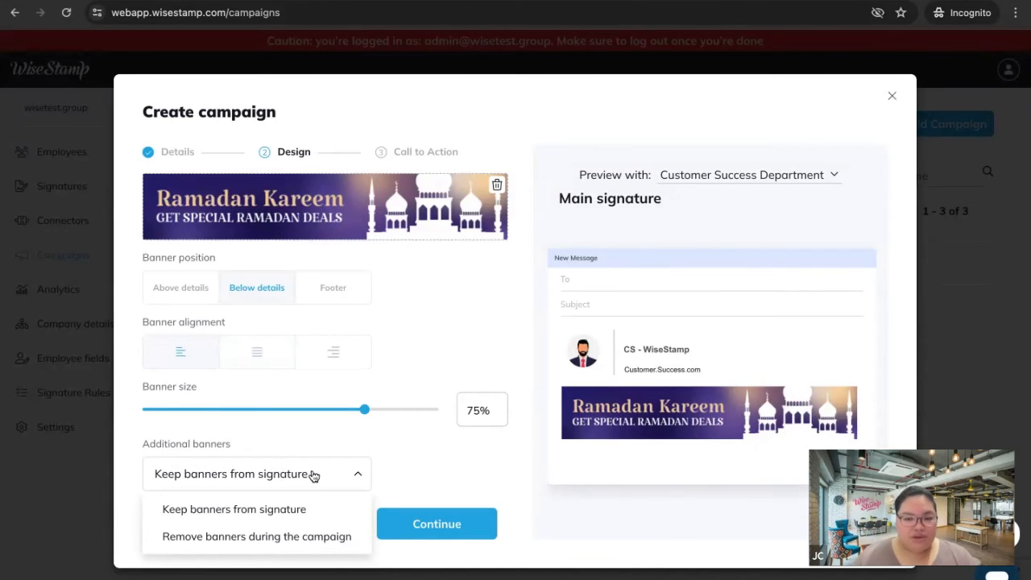
click(744, 190)
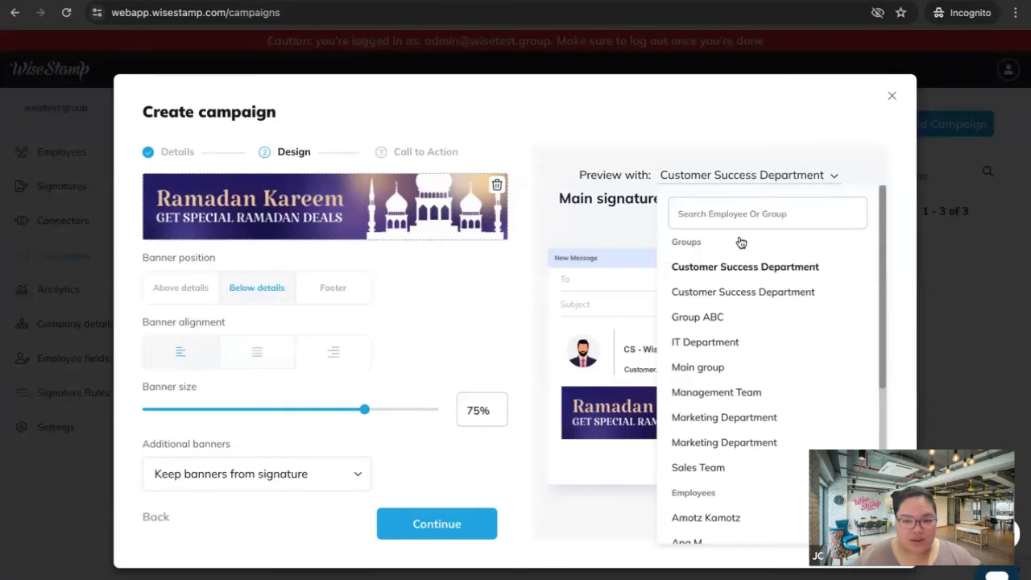
click(535, 295)
click(295, 475)
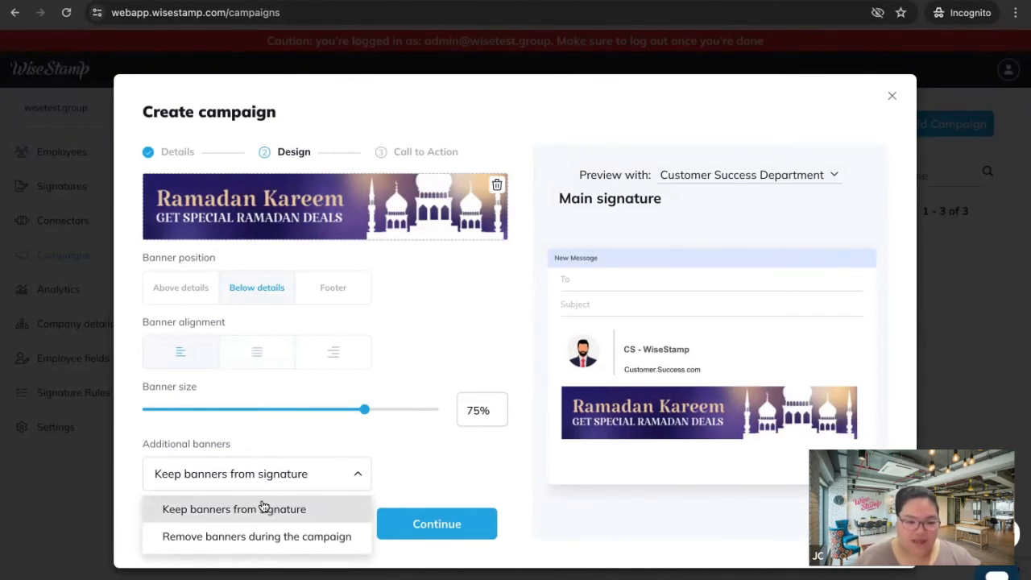
click(282, 546)
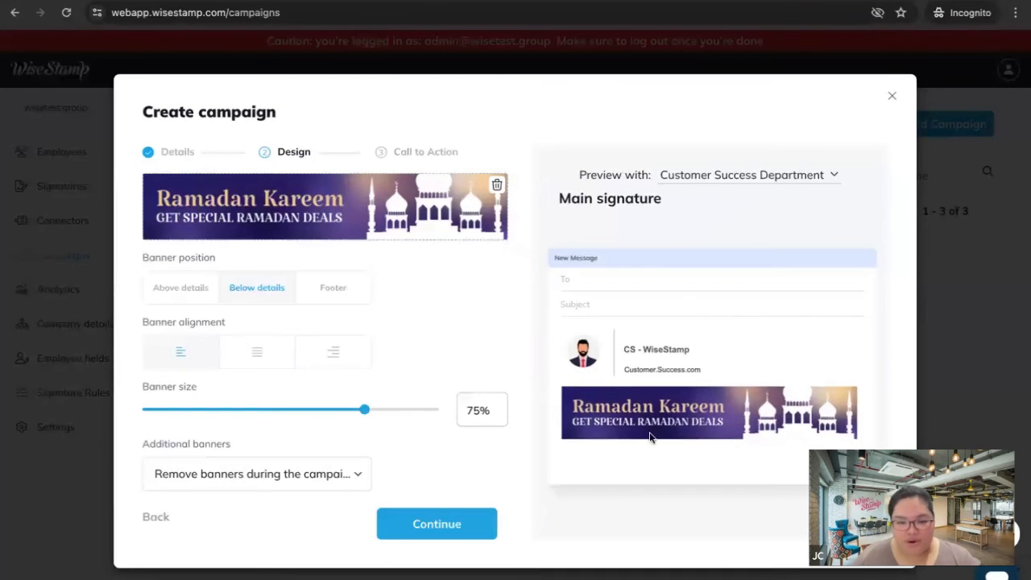
click(316, 475)
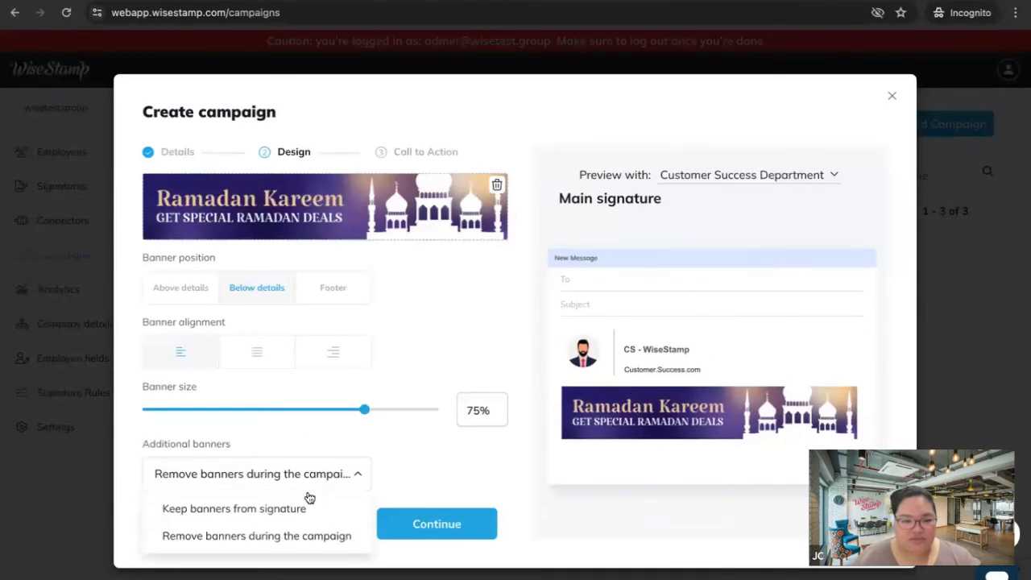
click(435, 523)
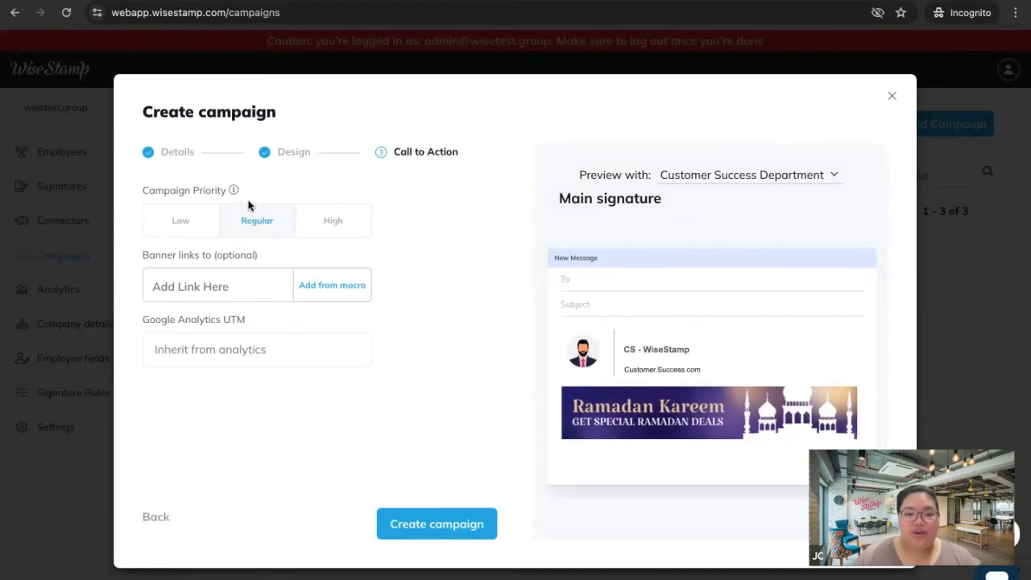
Step: Create the campaign with Regular priority and no banner link, and preview its banner in the campaign list
click(225, 290)
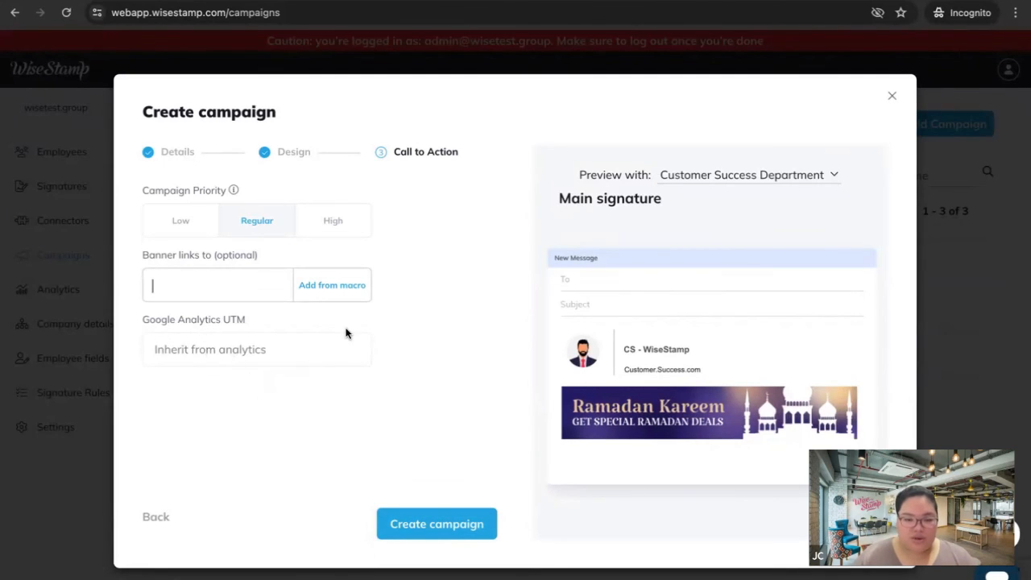
click(436, 525)
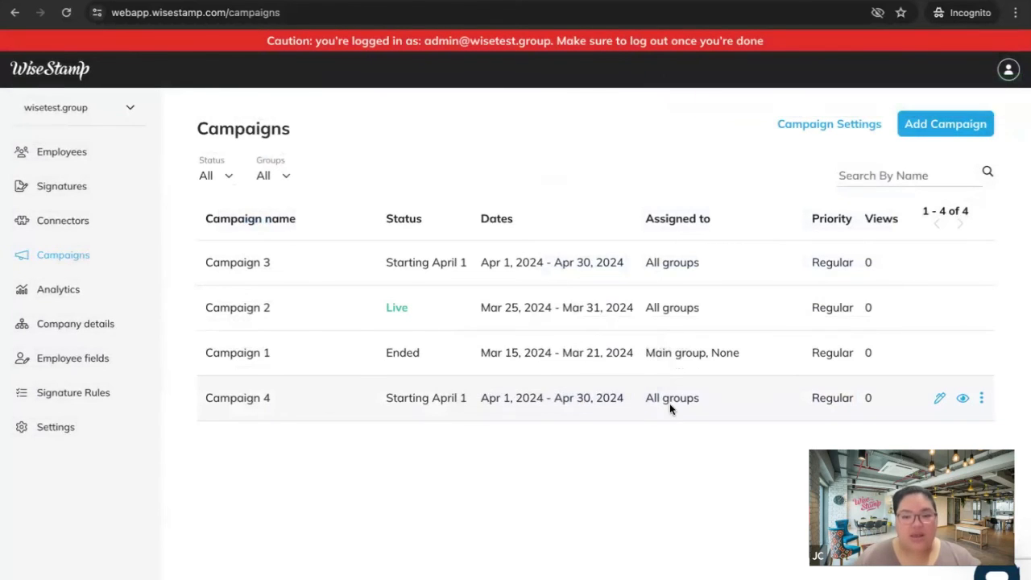
mouse_move(966, 399)
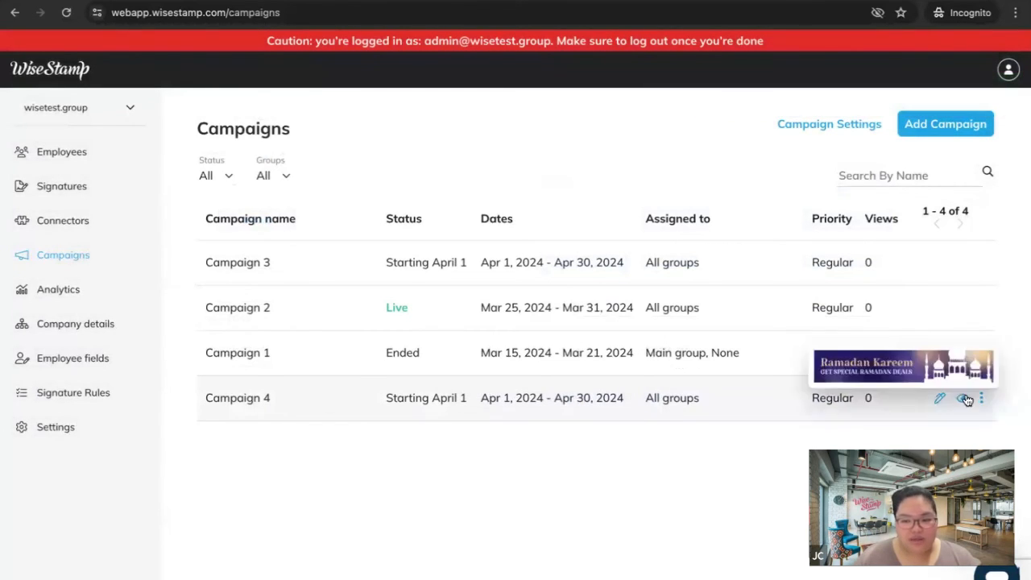
double_click(867, 397)
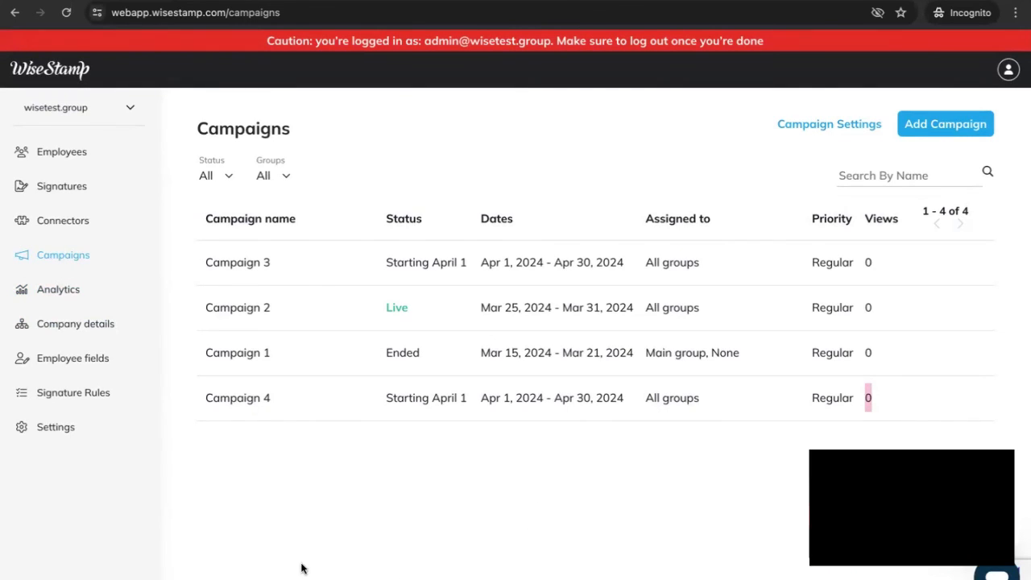
Step: Open the Analytics page, set the time frame to the last 24 months and look over the total exposure and Google Analytics sections
click(59, 292)
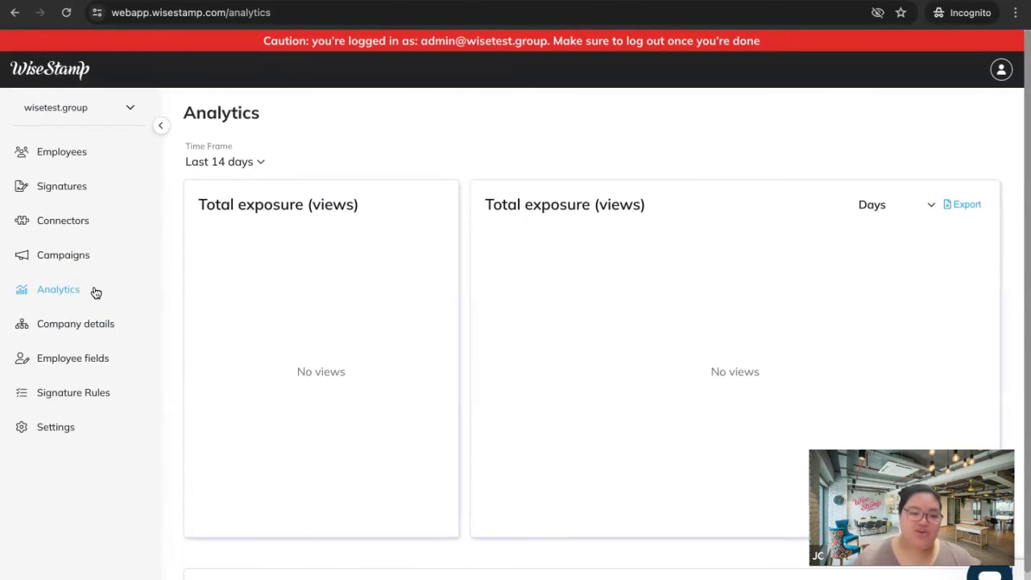
click(224, 161)
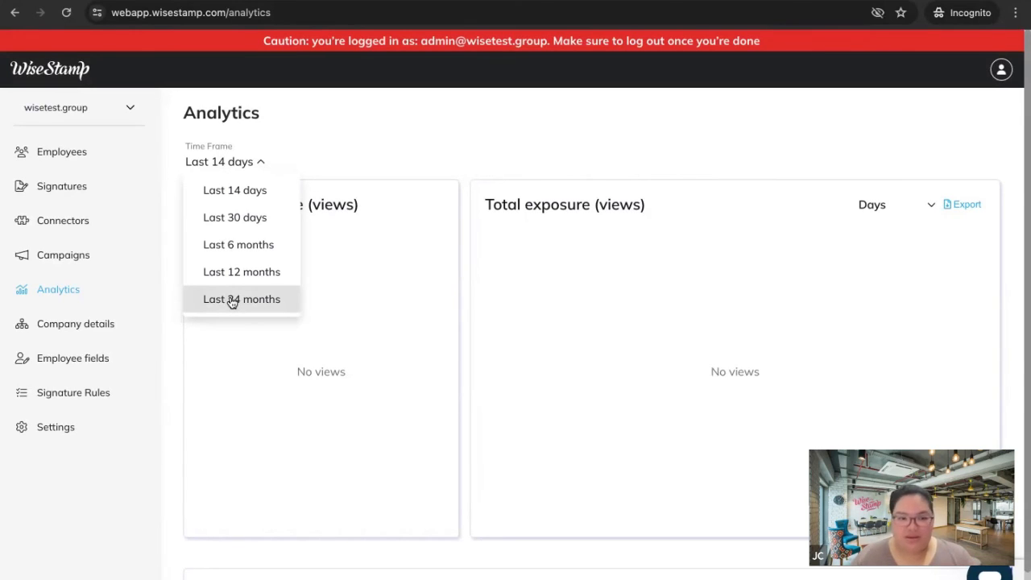
click(232, 300)
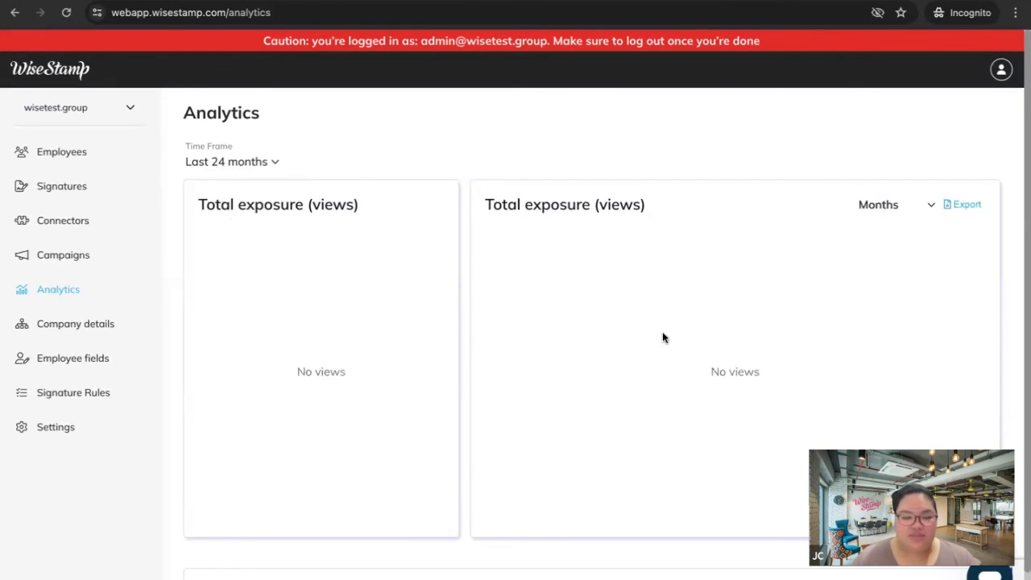
scroll(674, 357, down, 1)
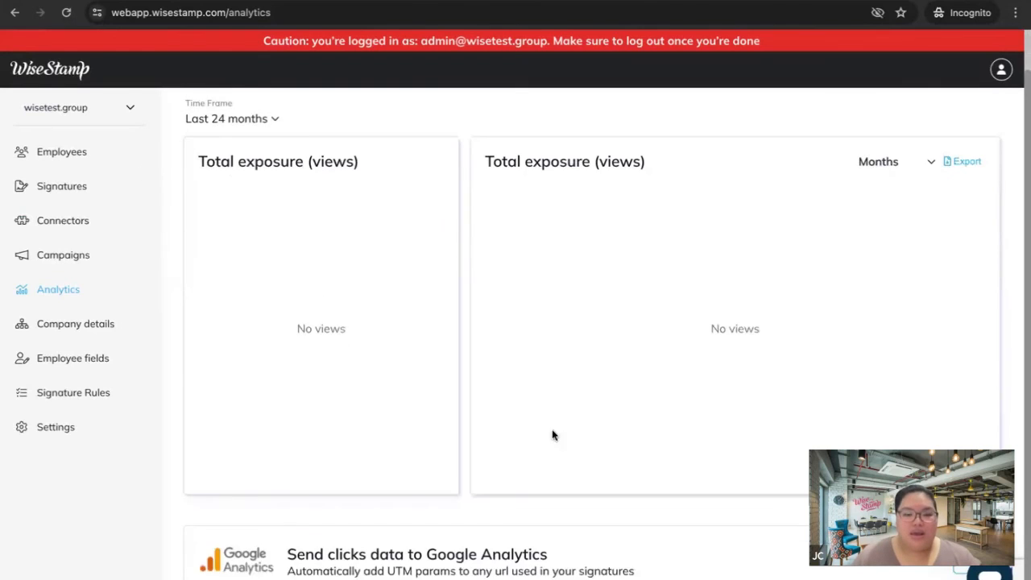
scroll(553, 435, up, 1)
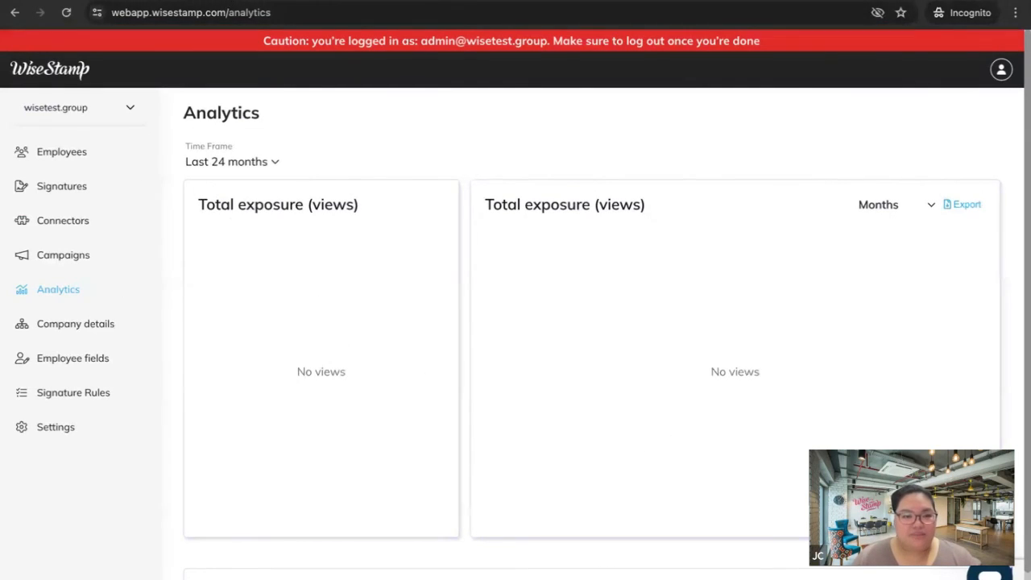
Step: Switch to the Migration Webinar presentation in Google Slides, show the "Need further help?" slide and select the links in its speaker notes
key(ctrl+Tab)
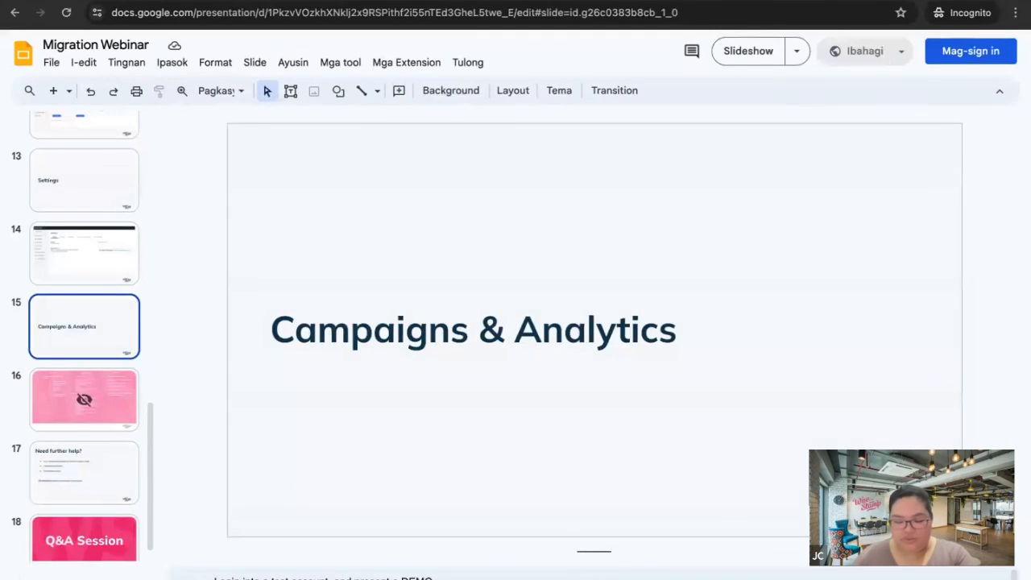
key(Down)
key(Down)
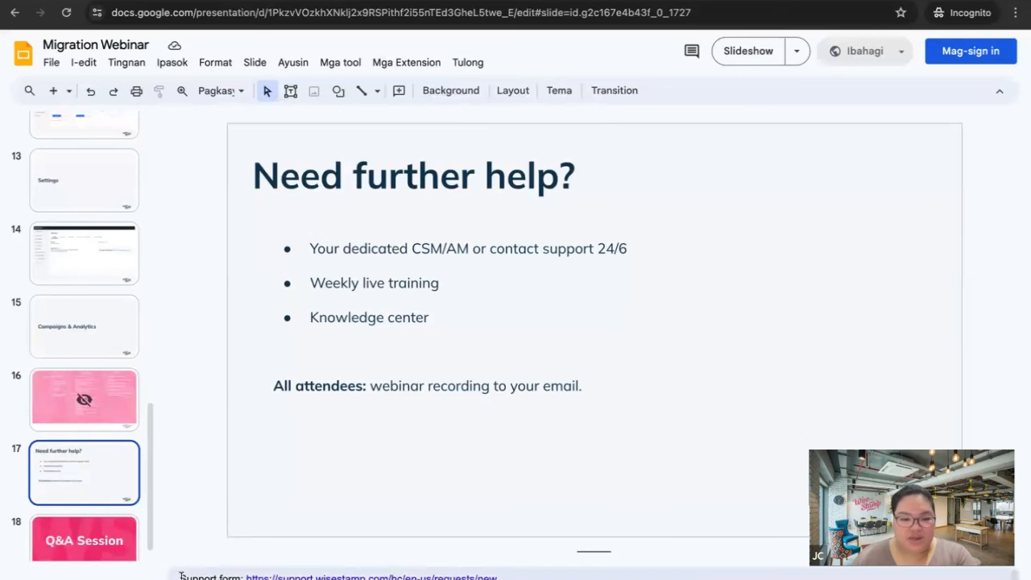
drag(177, 577, 381, 579)
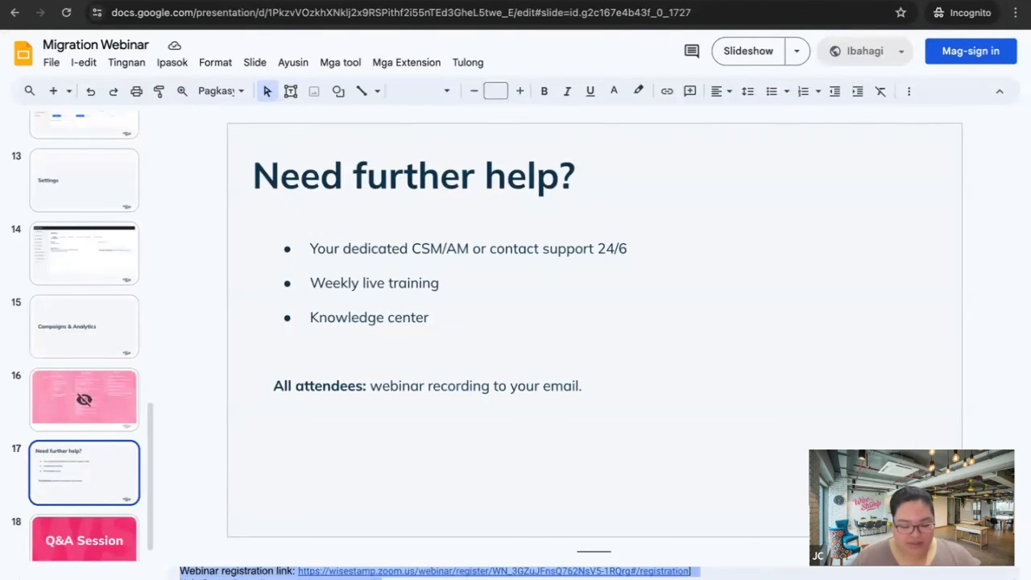